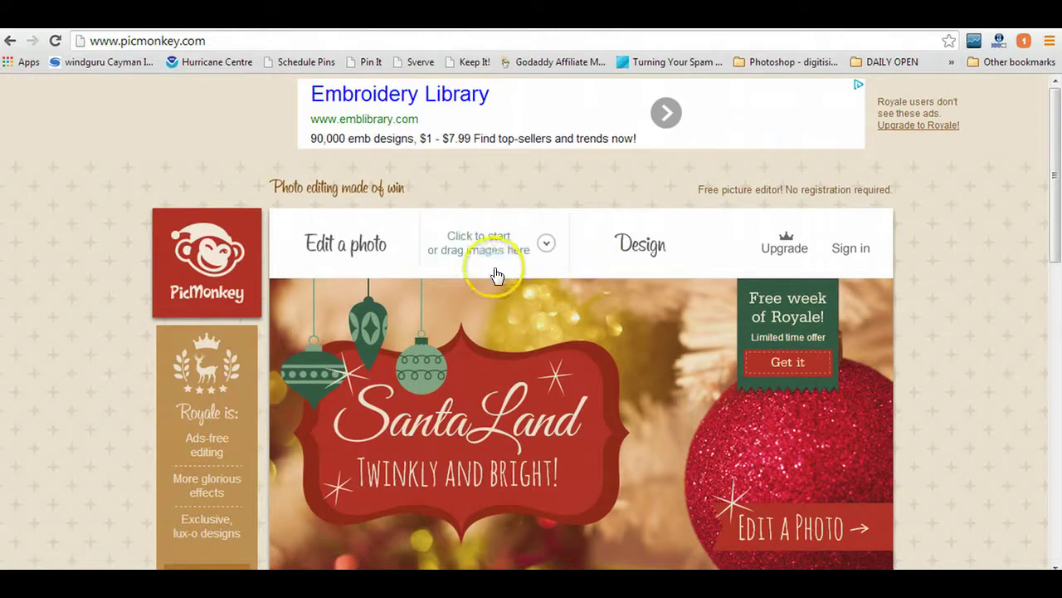
# - Start a new collage and look at the available sources for opening photos
pyautogui.click(500, 254)
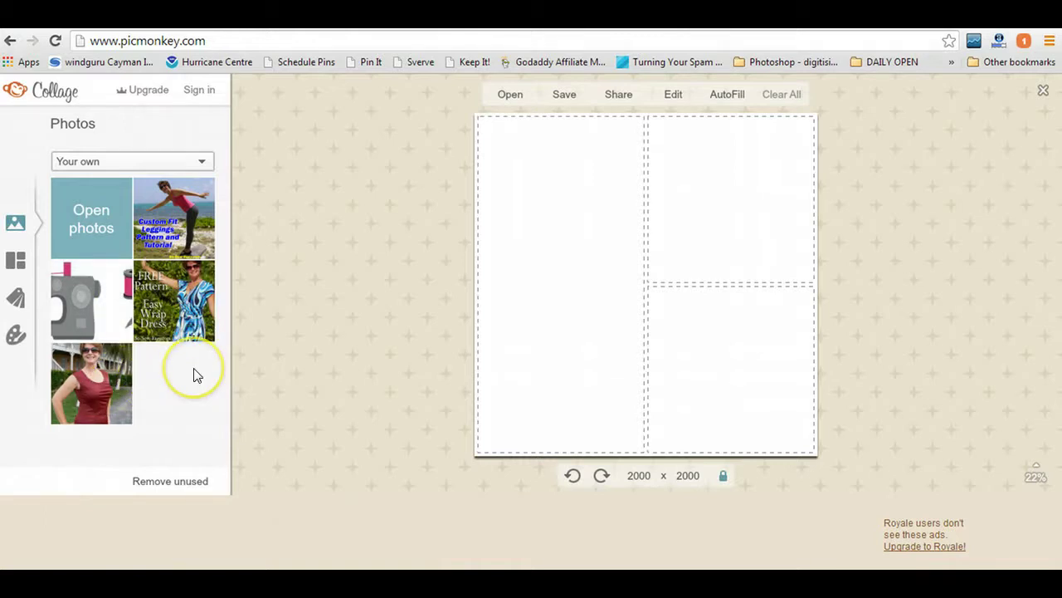
pyautogui.click(84, 226)
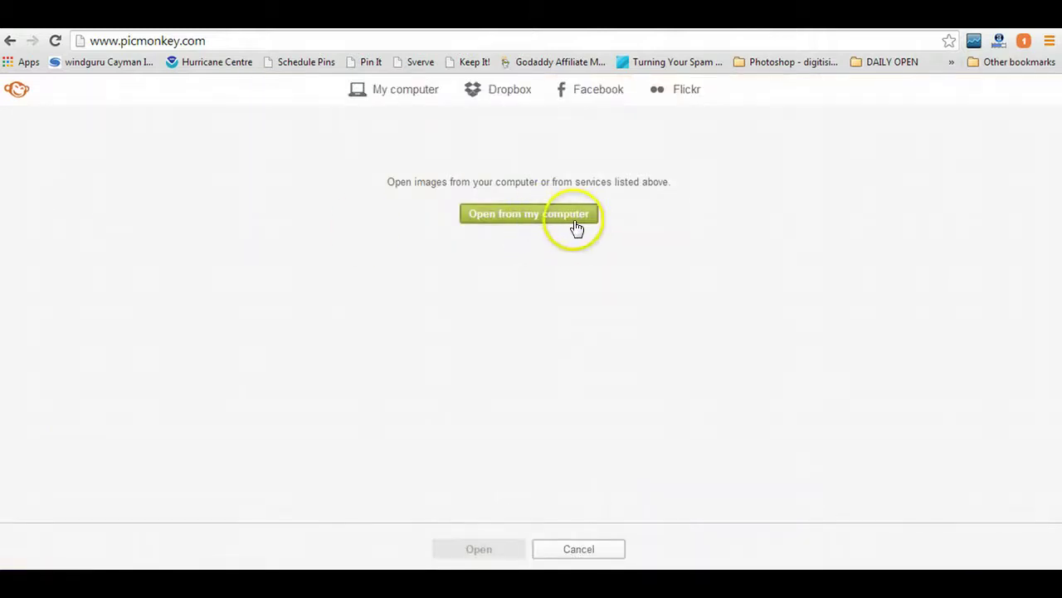
pyautogui.click(580, 549)
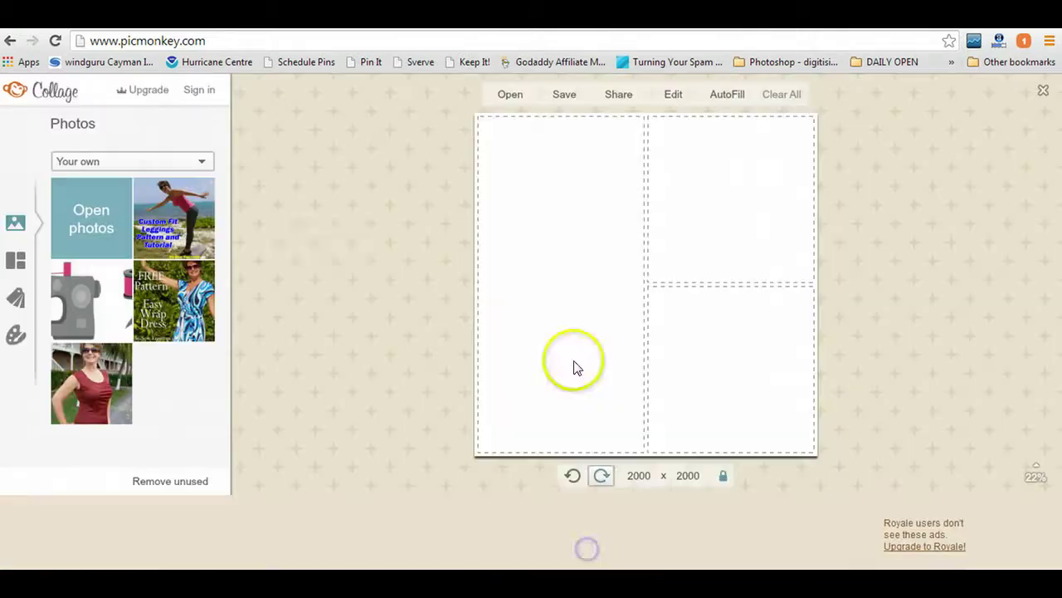
# - Browse the collage layouts and apply the second FB Cover layout, with one large, one medium and two small cells
pyautogui.click(20, 263)
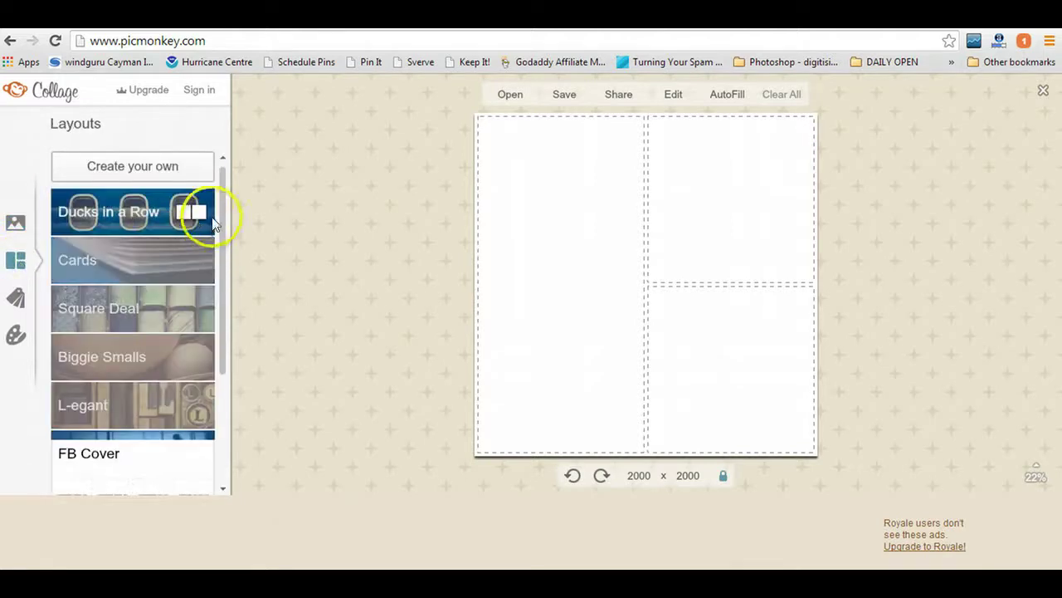
pyautogui.click(188, 214)
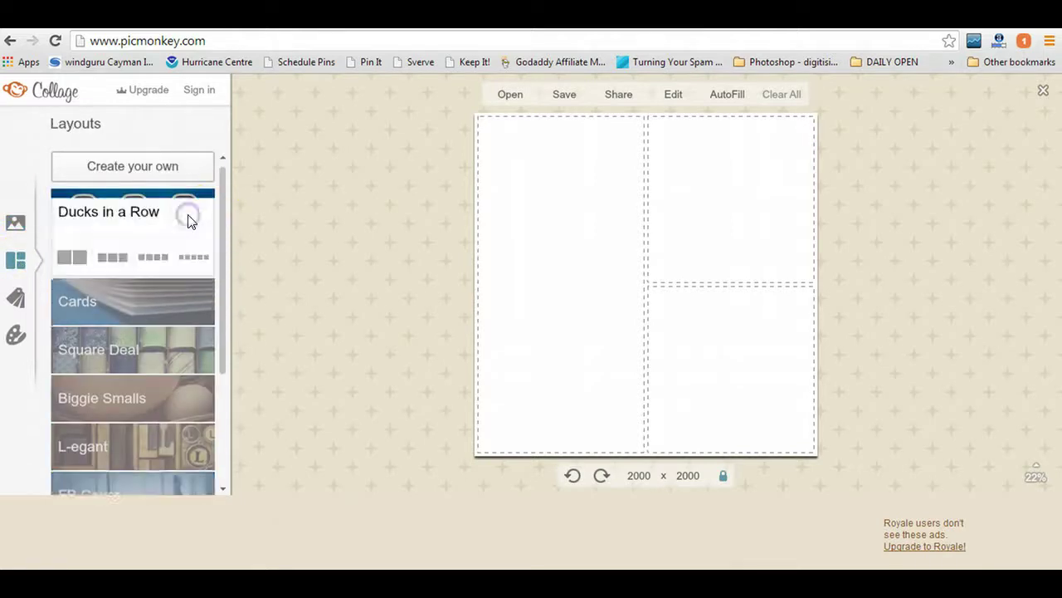
pyautogui.click(140, 295)
pyautogui.click(154, 377)
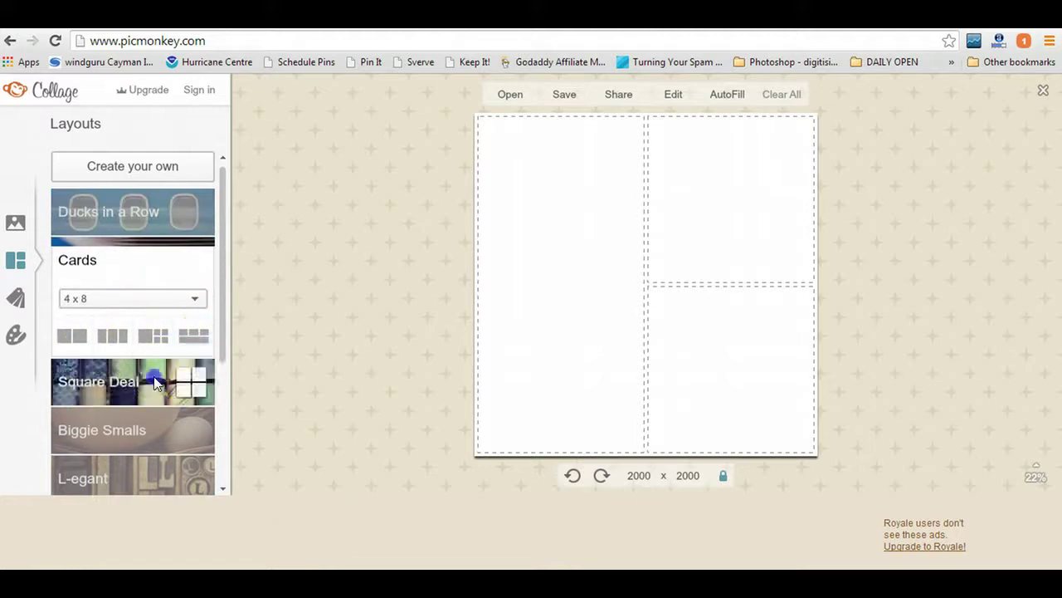
pyautogui.click(133, 406)
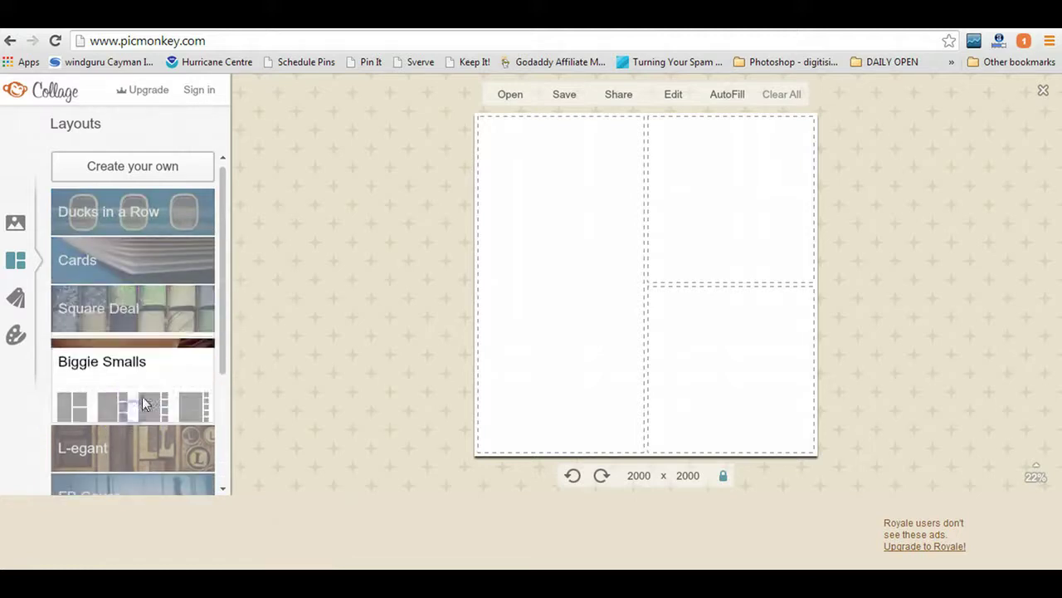
pyautogui.moveTo(220, 281); pyautogui.dragTo(220, 372)
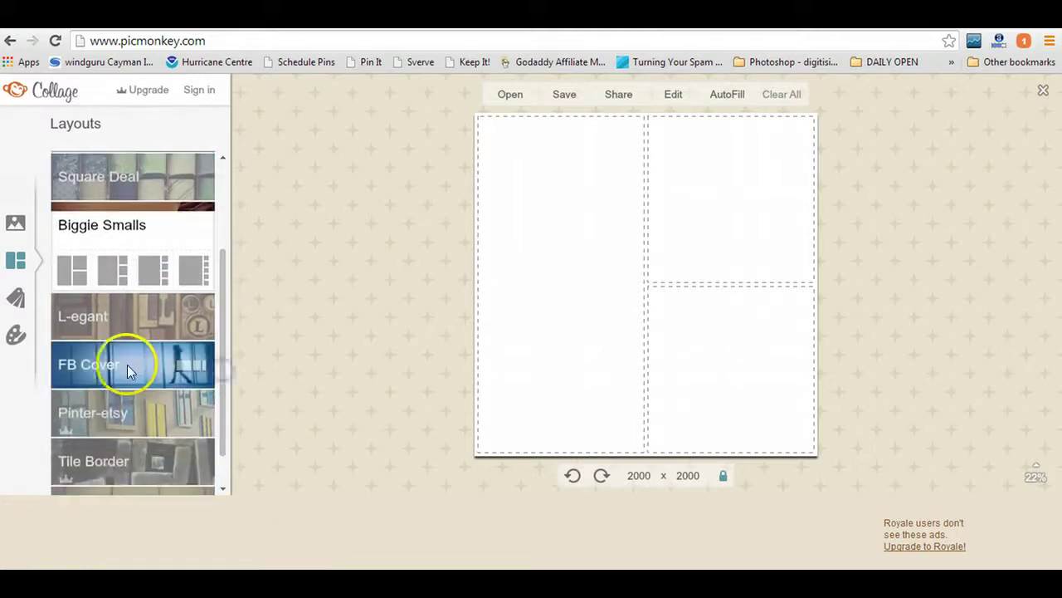
pyautogui.click(111, 363)
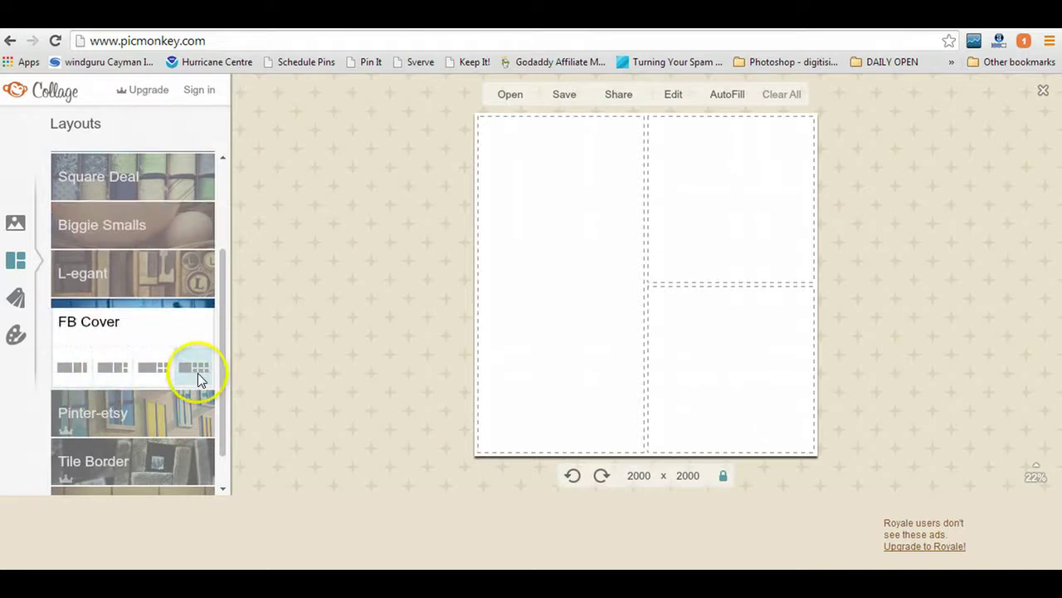
pyautogui.click(119, 367)
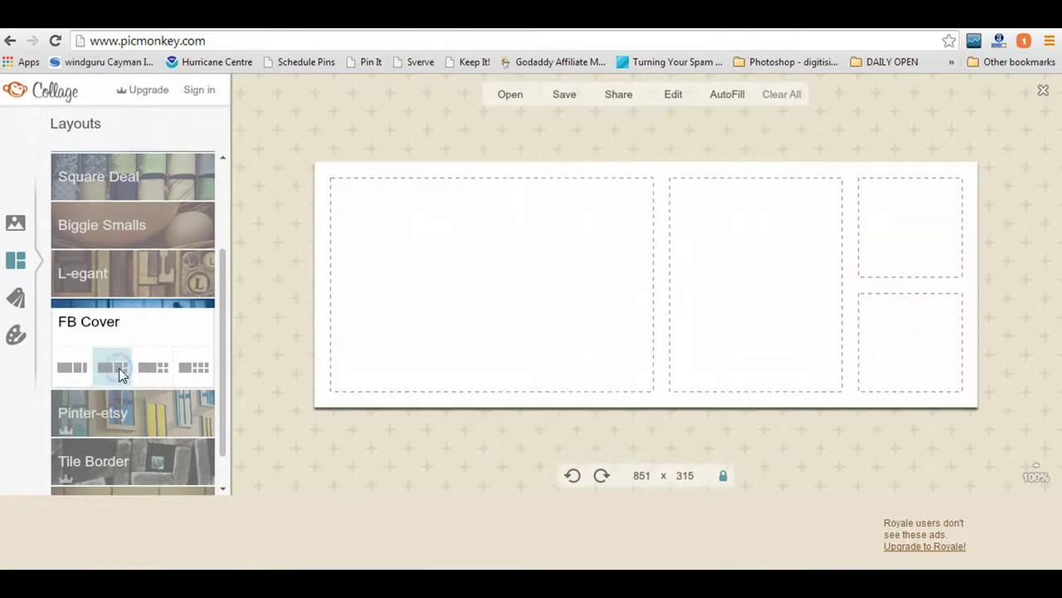
pyautogui.click(730, 475)
pyautogui.click(615, 470)
pyautogui.click(694, 478)
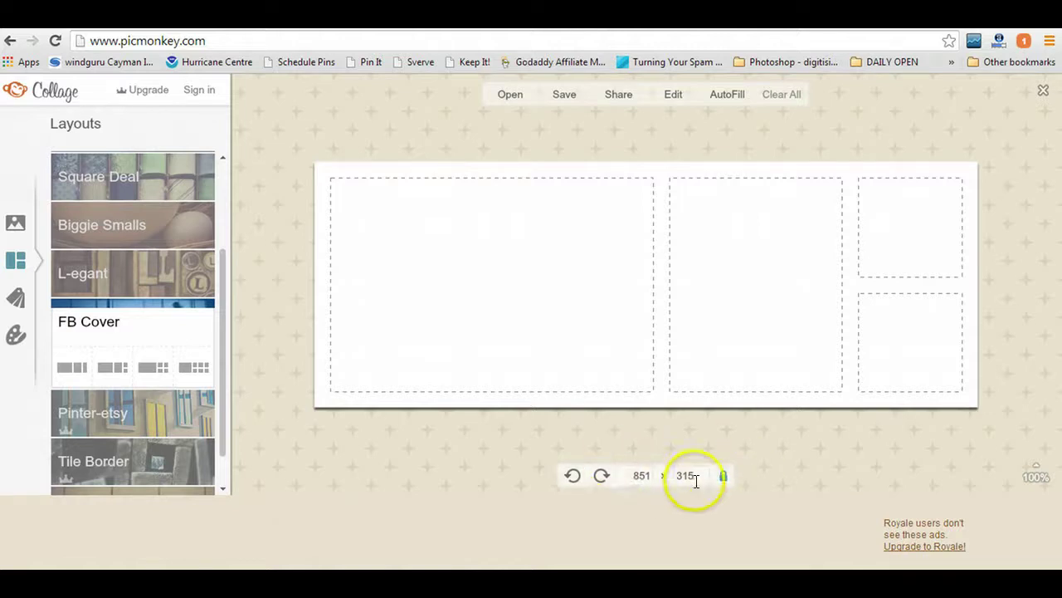
pyautogui.click(648, 475)
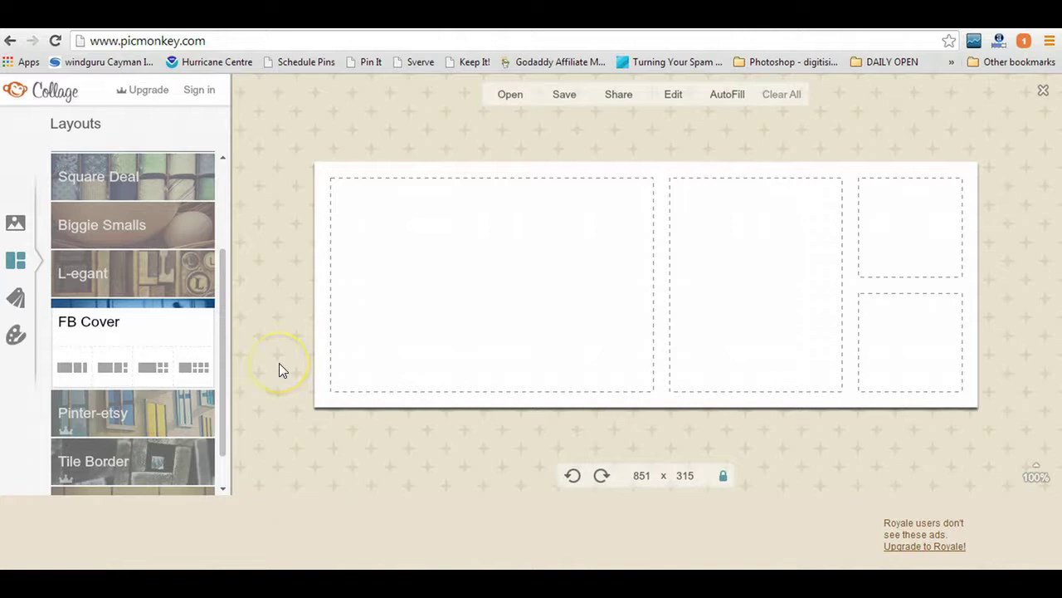
# - Place the So Sew Easy banner image across the full width above the cells and reduce its height to show the whole banner
pyautogui.click(17, 223)
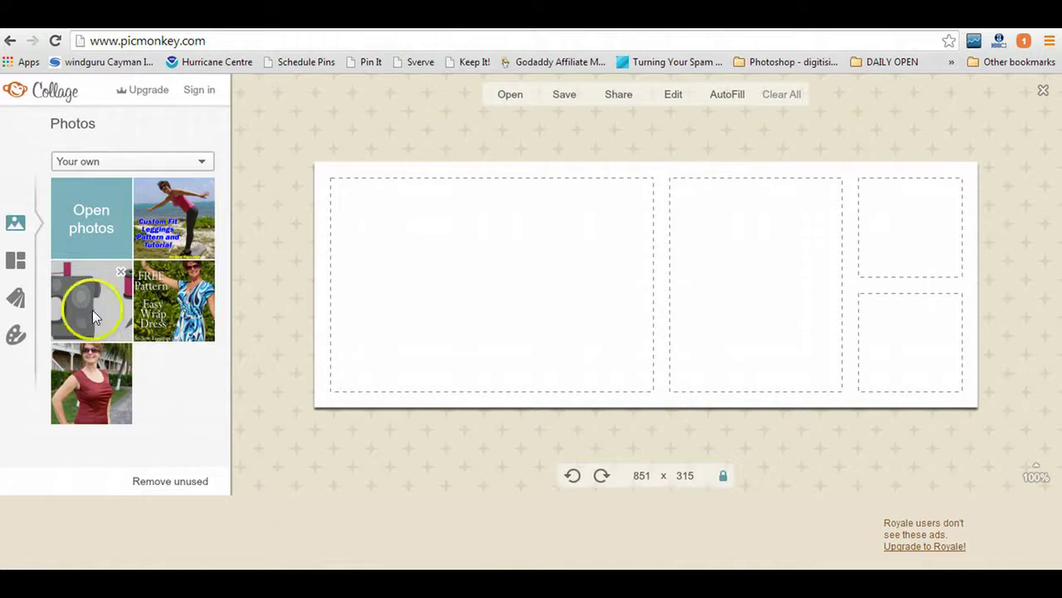
pyautogui.moveTo(80, 300); pyautogui.dragTo(634, 171)
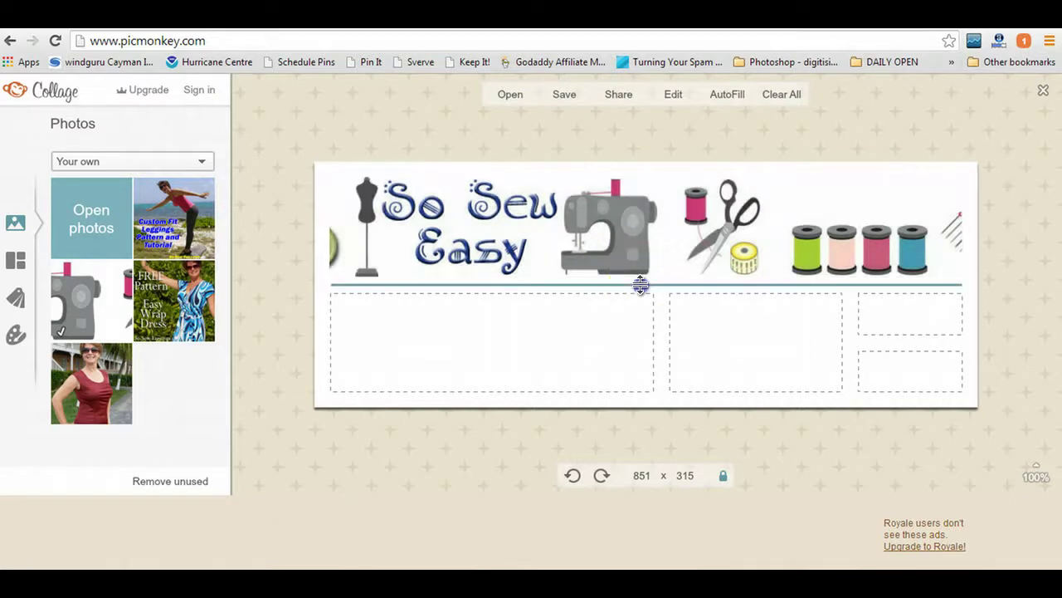
pyautogui.moveTo(641, 284); pyautogui.dragTo(640, 261)
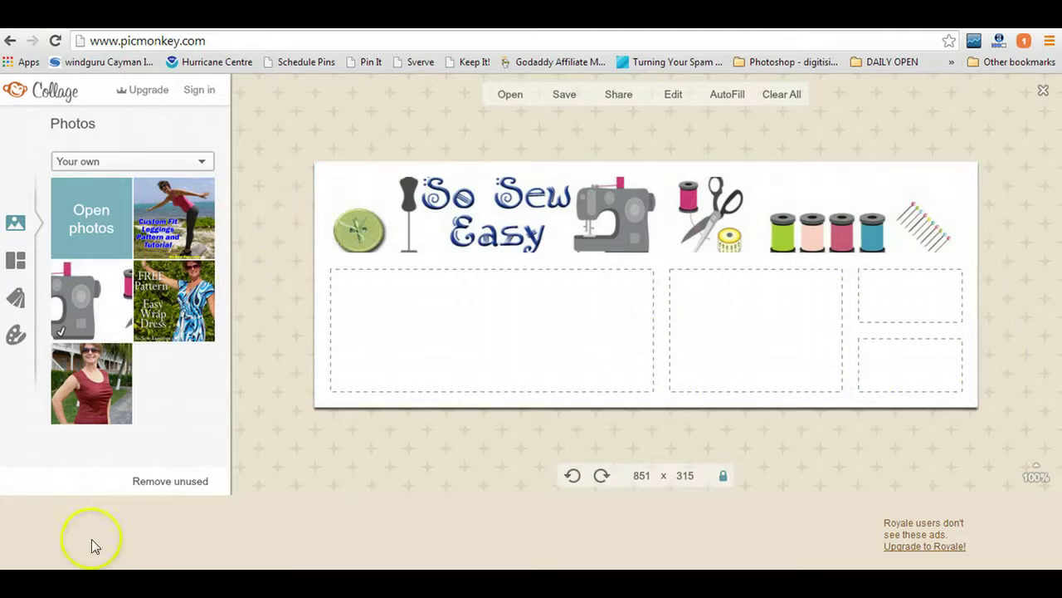
# - Set the collage spacing to 2 and shorten the banner row so the whole So Sew Easy banner fits
pyautogui.click(15, 336)
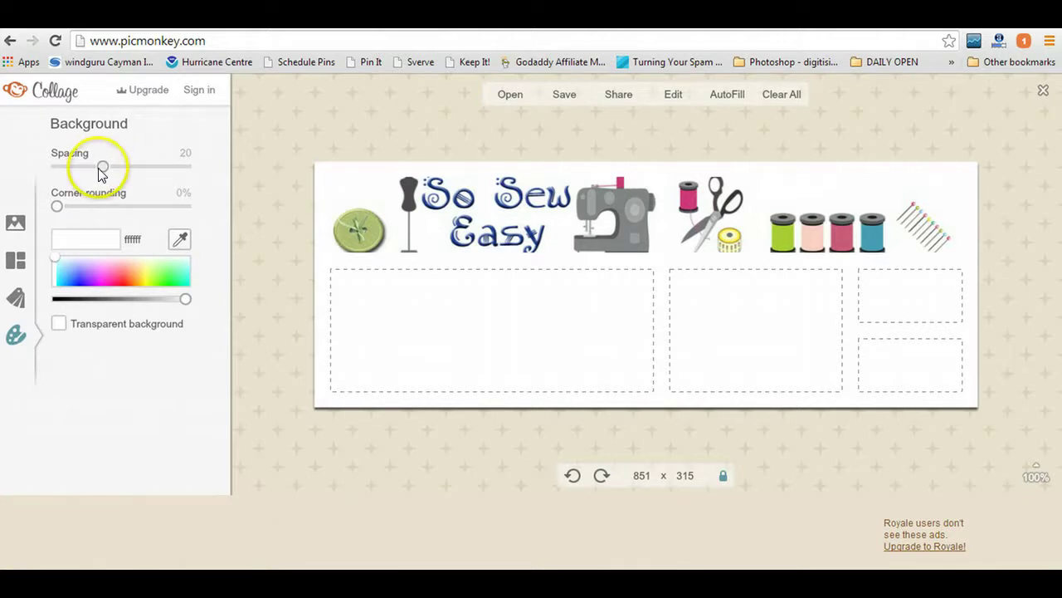
pyautogui.moveTo(102, 166); pyautogui.dragTo(60, 169)
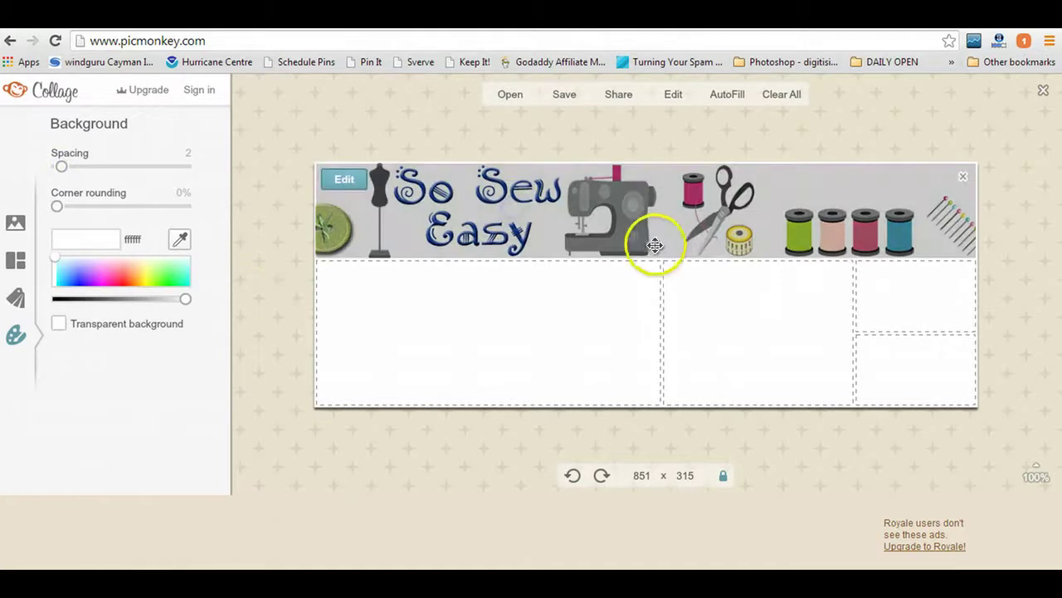
pyautogui.moveTo(659, 254); pyautogui.dragTo(657, 244)
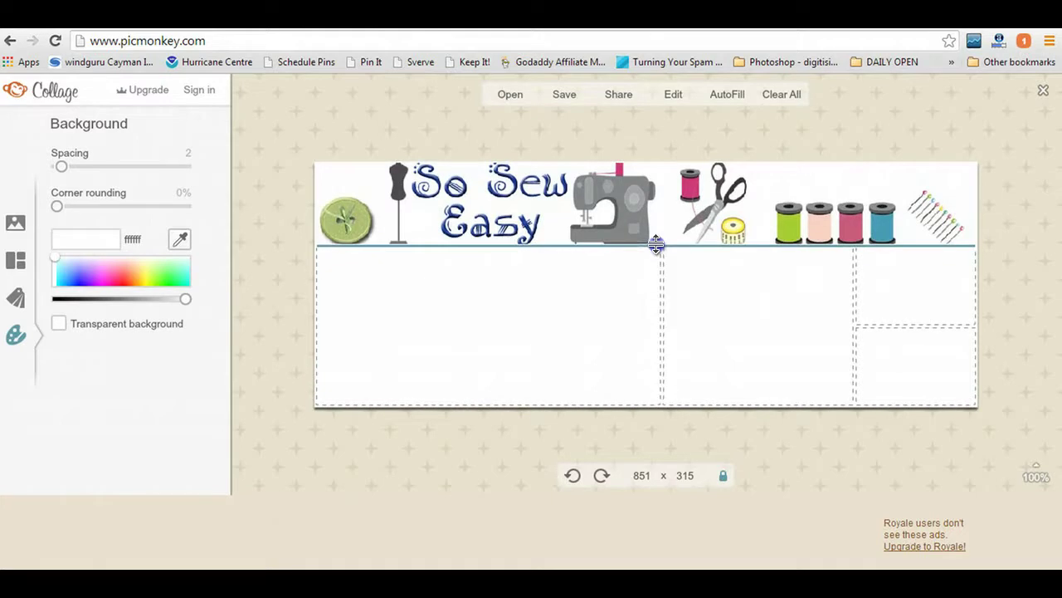
pyautogui.click(537, 423)
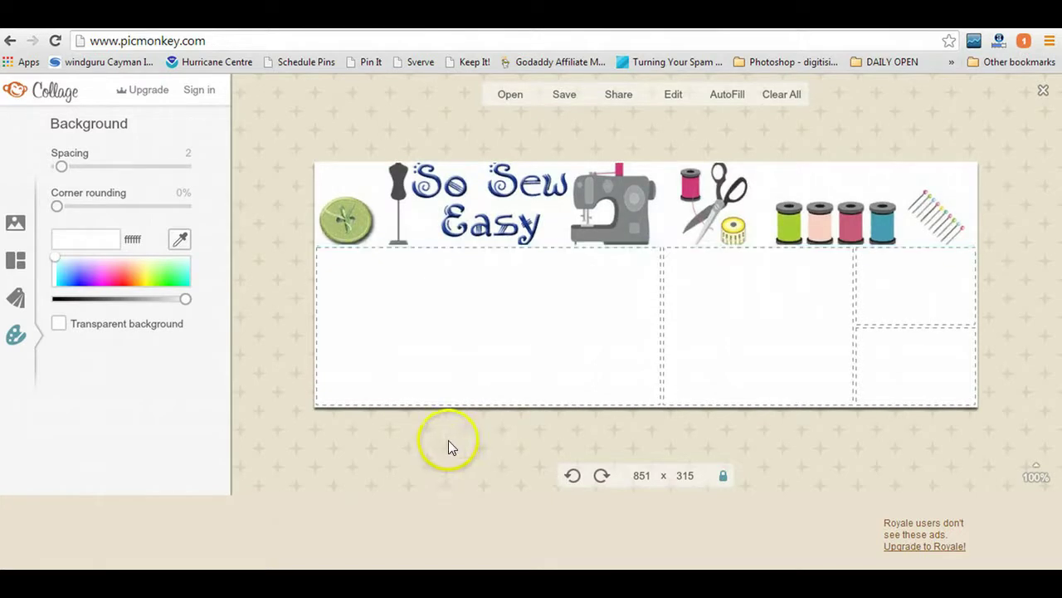
# - Place the Easy Wrap Dress photo in the upper small cell and shift it down to show the FREE Pattern text
pyautogui.click(30, 216)
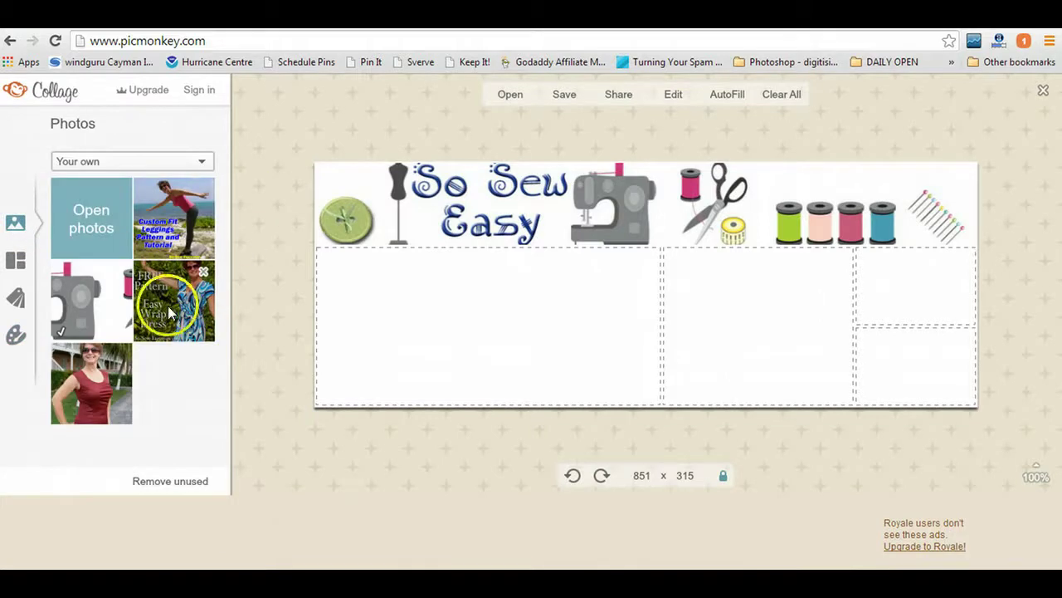
pyautogui.moveTo(171, 301); pyautogui.dragTo(919, 307)
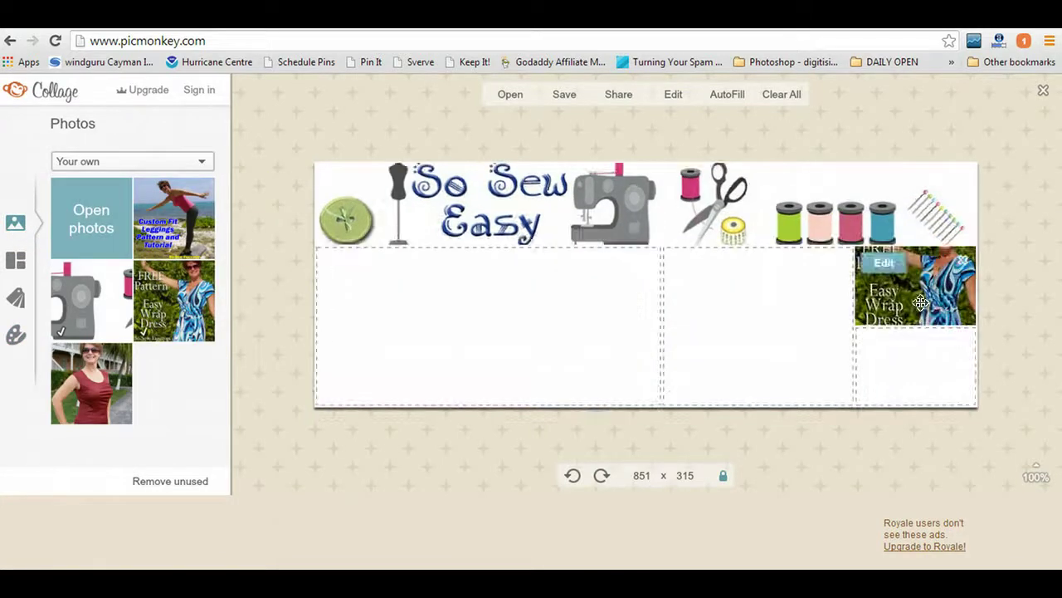
pyautogui.click(1059, 257)
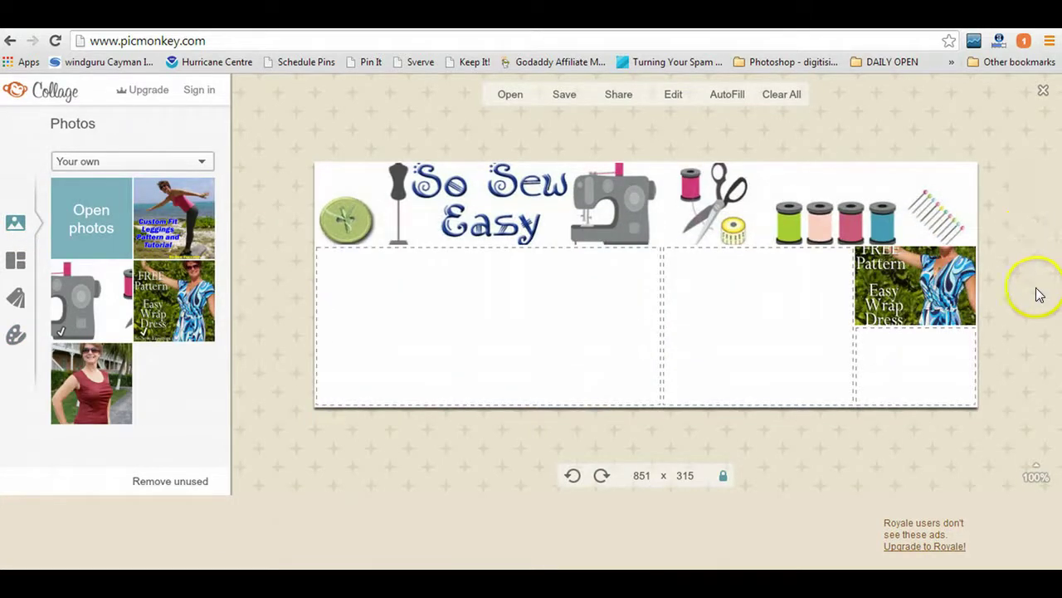
pyautogui.moveTo(921, 263); pyautogui.dragTo(928, 277)
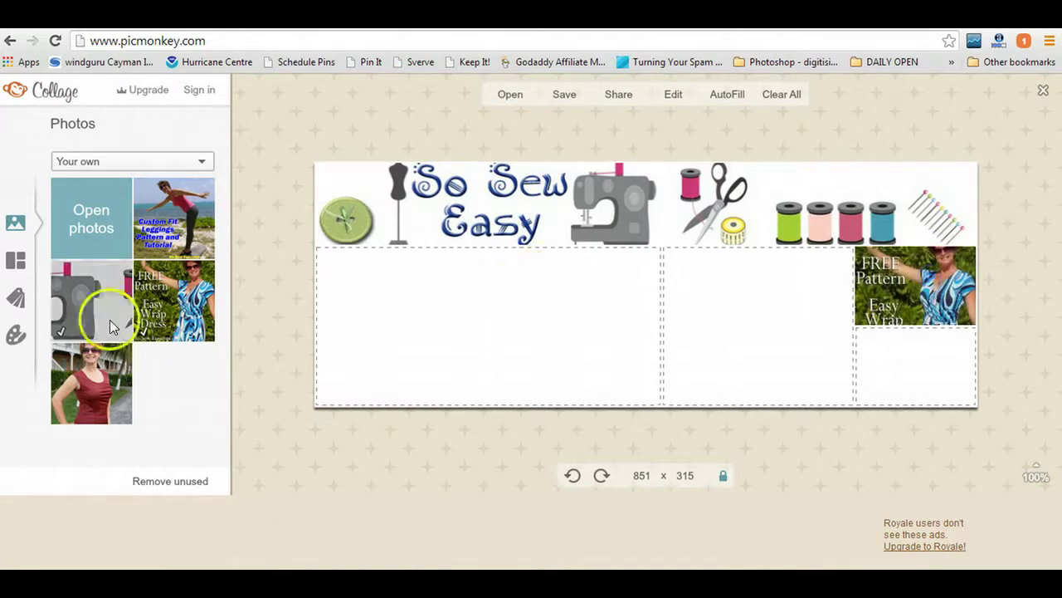
pyautogui.moveTo(173, 195); pyautogui.dragTo(927, 404)
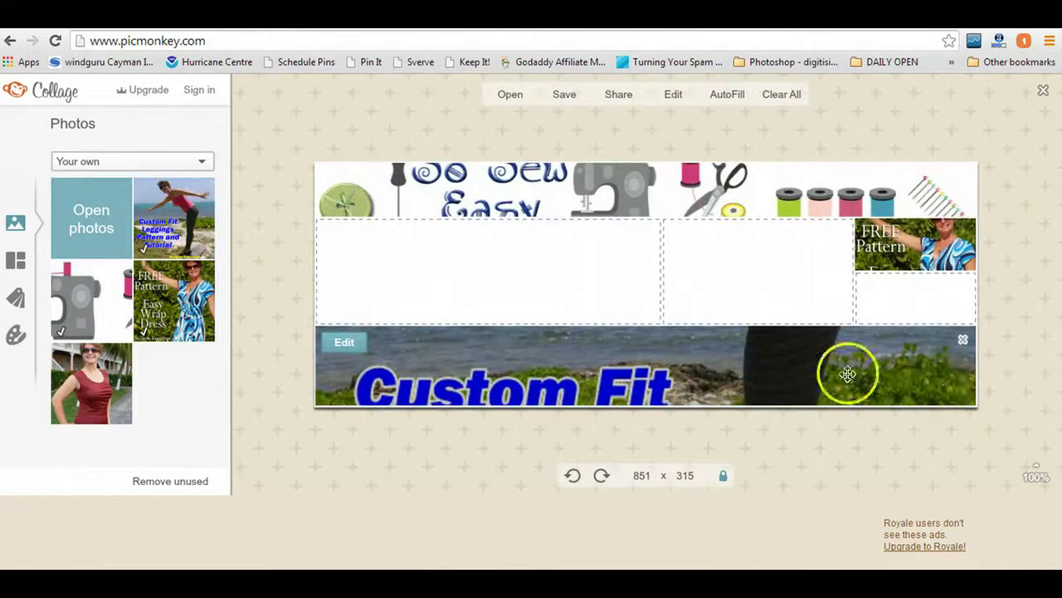
pyautogui.click(962, 340)
pyautogui.click(962, 339)
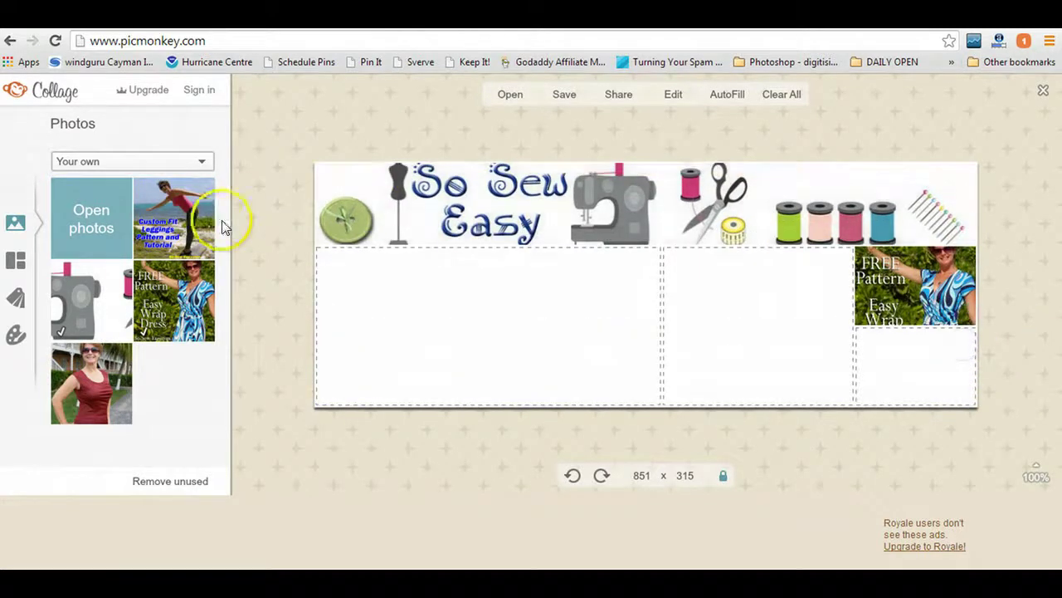
# - Place the Custom Fit Leggings photo in the lower small cell
pyautogui.moveTo(212, 220); pyautogui.dragTo(945, 365)
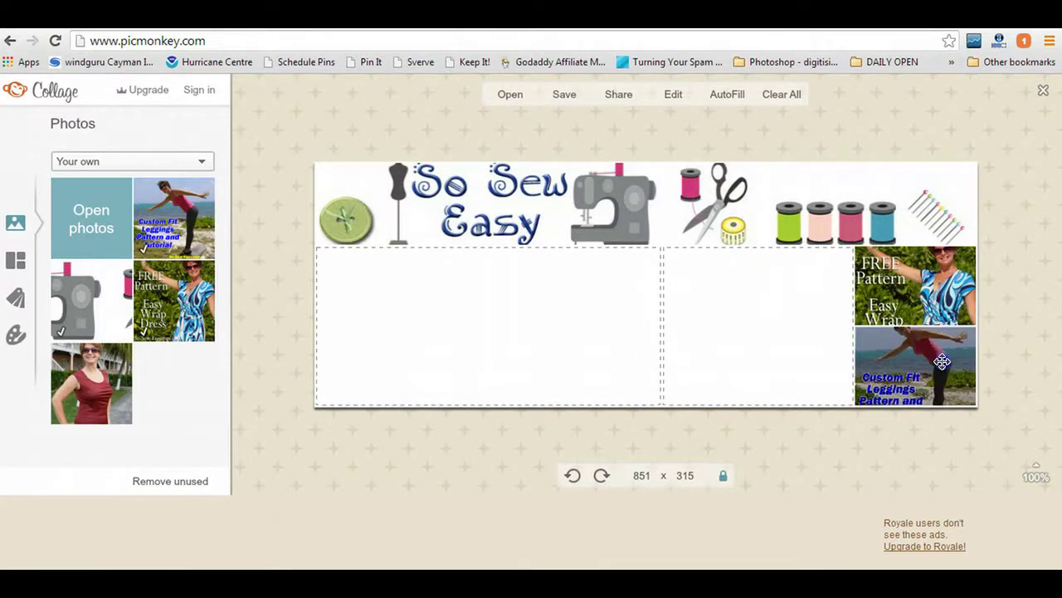
pyautogui.click(490, 462)
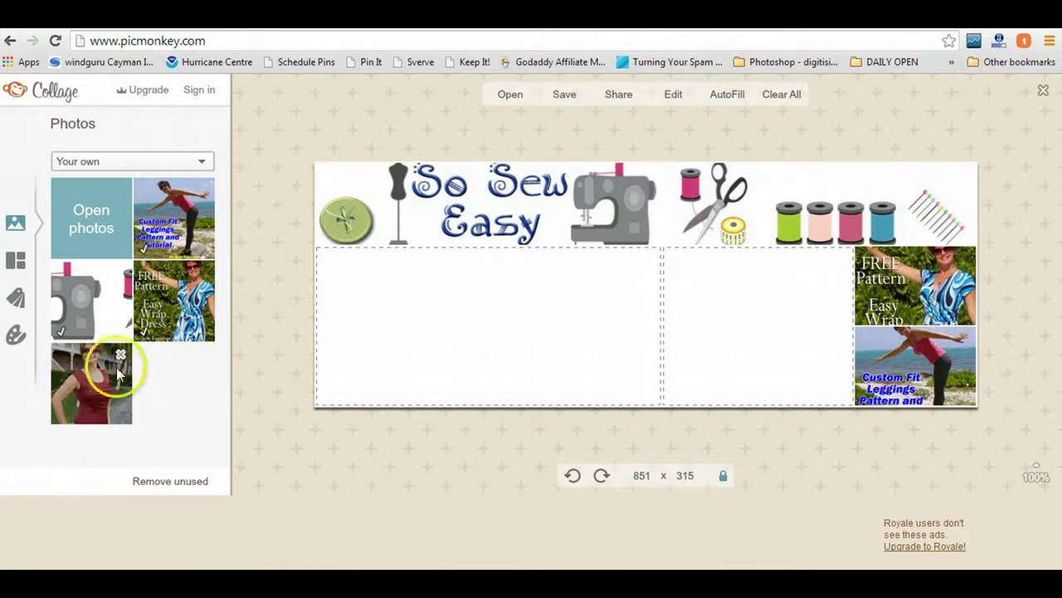
# - Place the red top photo in the medium cell and flip it horizontally
pyautogui.moveTo(90, 380); pyautogui.dragTo(712, 323)
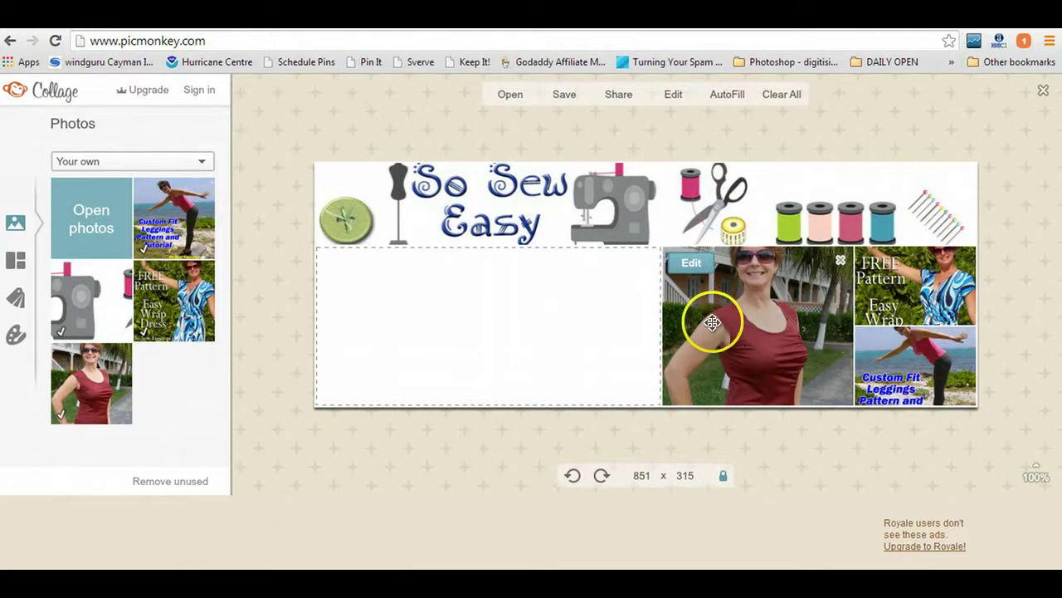
pyautogui.click(702, 271)
pyautogui.click(264, 277)
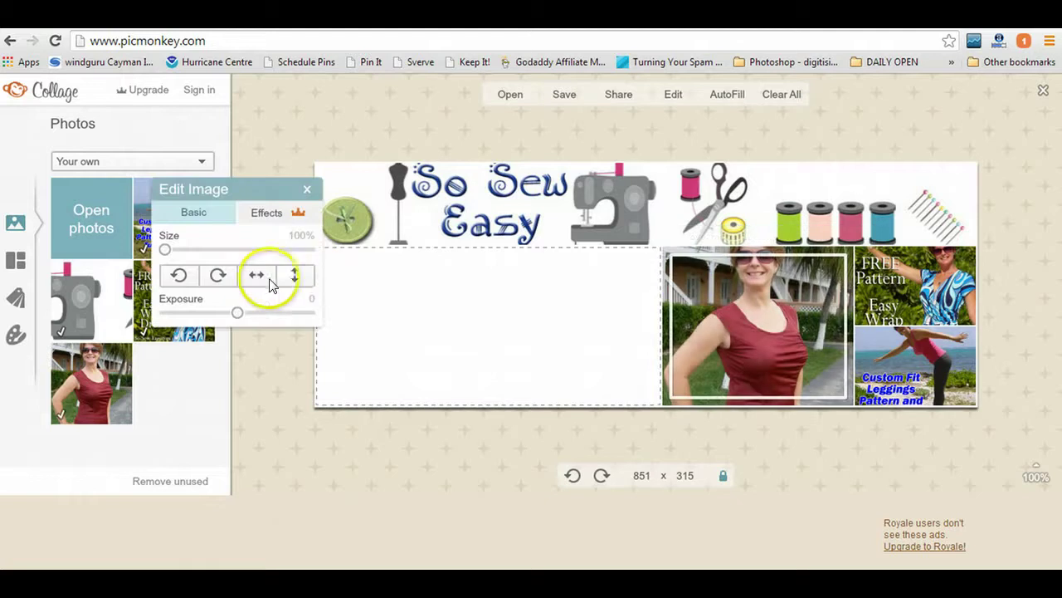
pyautogui.click(769, 430)
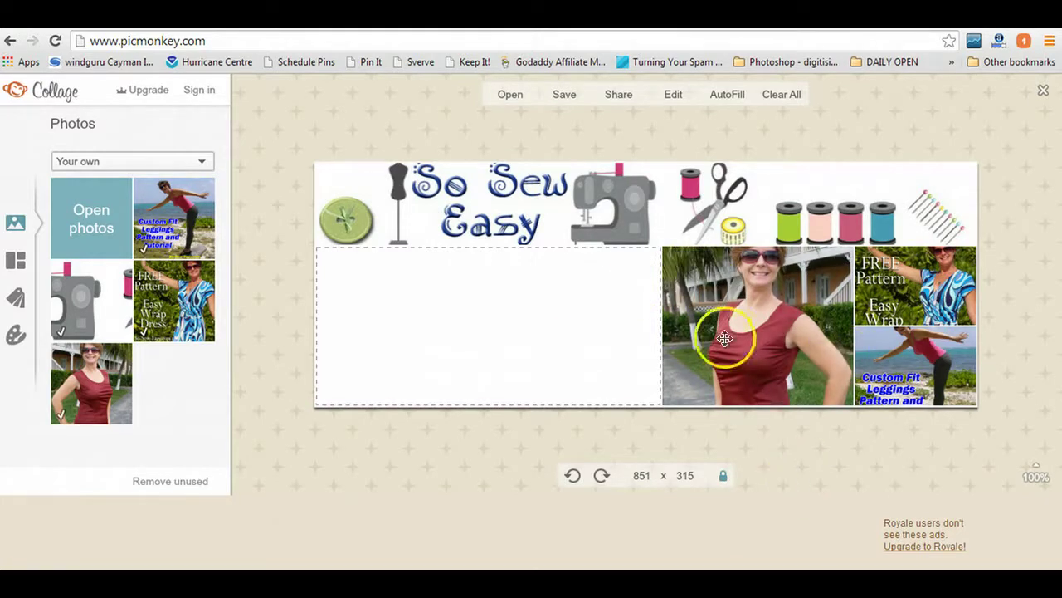
# - Try out the size and exposure adjustments on the red top photo
pyautogui.click(691, 261)
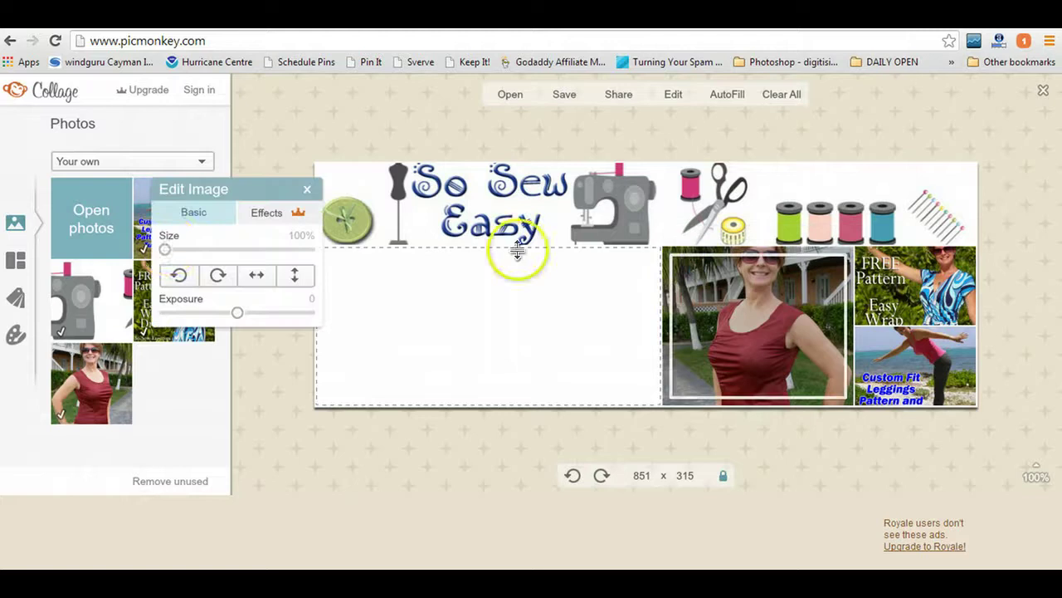
pyautogui.moveTo(165, 249)
pyautogui.mouseDown()
pyautogui.moveTo(220, 253)
pyautogui.moveTo(165, 249)
pyautogui.mouseUp()
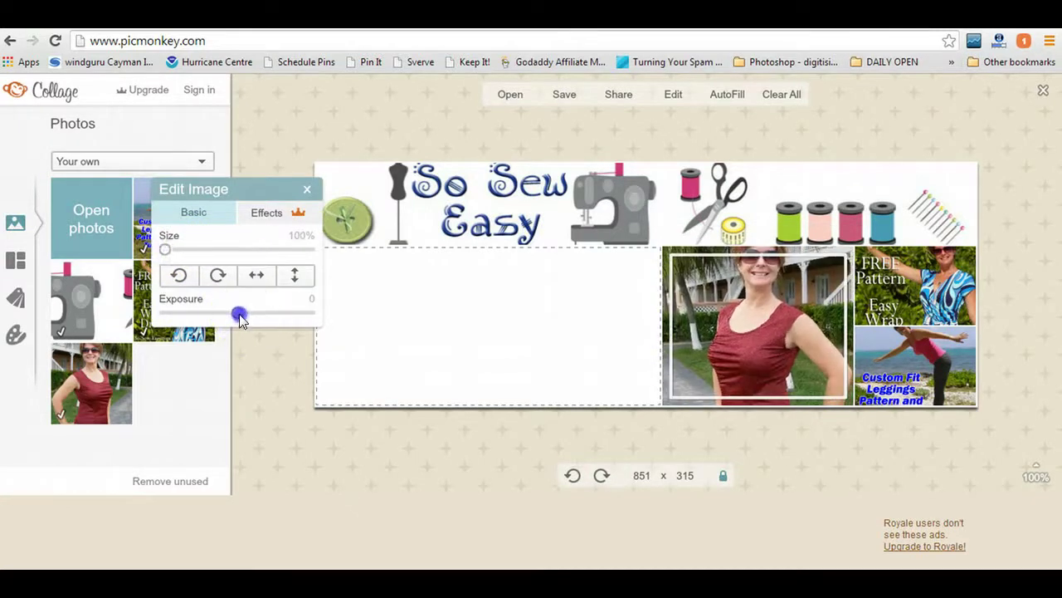
pyautogui.moveTo(240, 315); pyautogui.dragTo(250, 315)
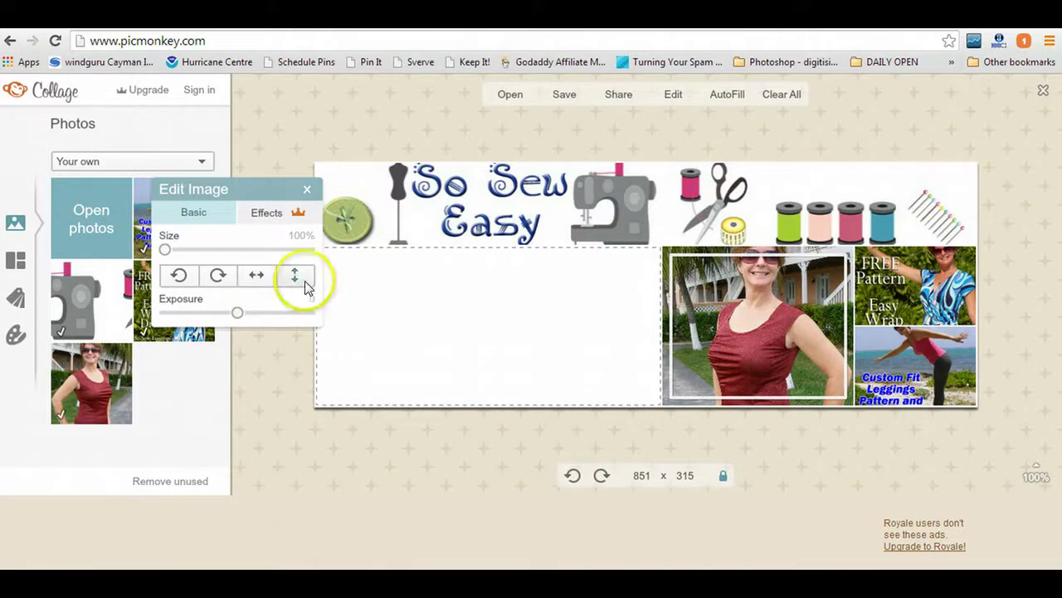
pyautogui.click(309, 191)
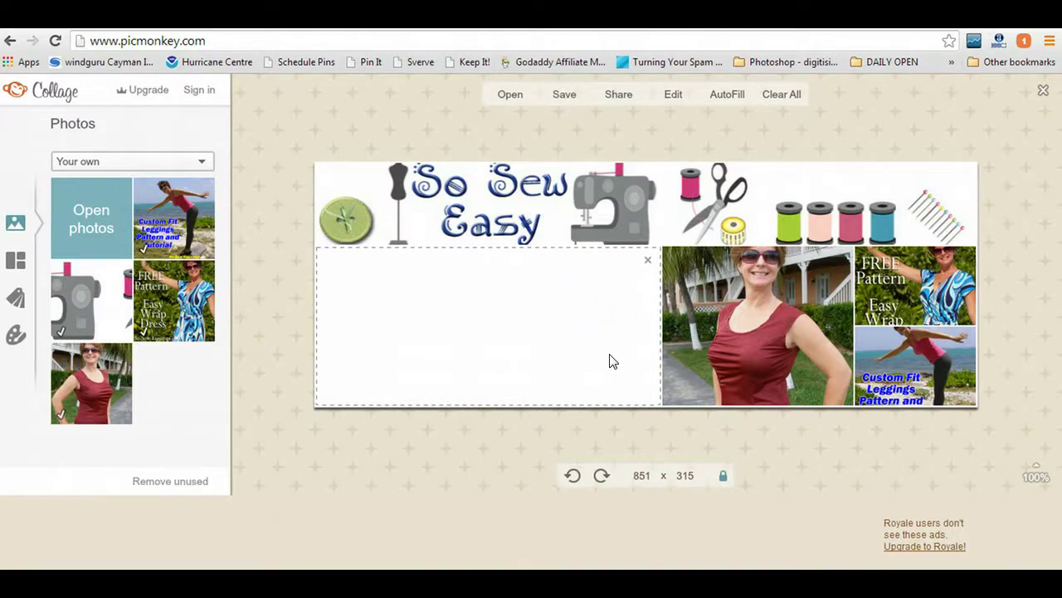
# - Browse the Winterland and Sweethearts swatches, and fill the large empty cell with the plain teal swatch from Spring Bling
pyautogui.click(16, 300)
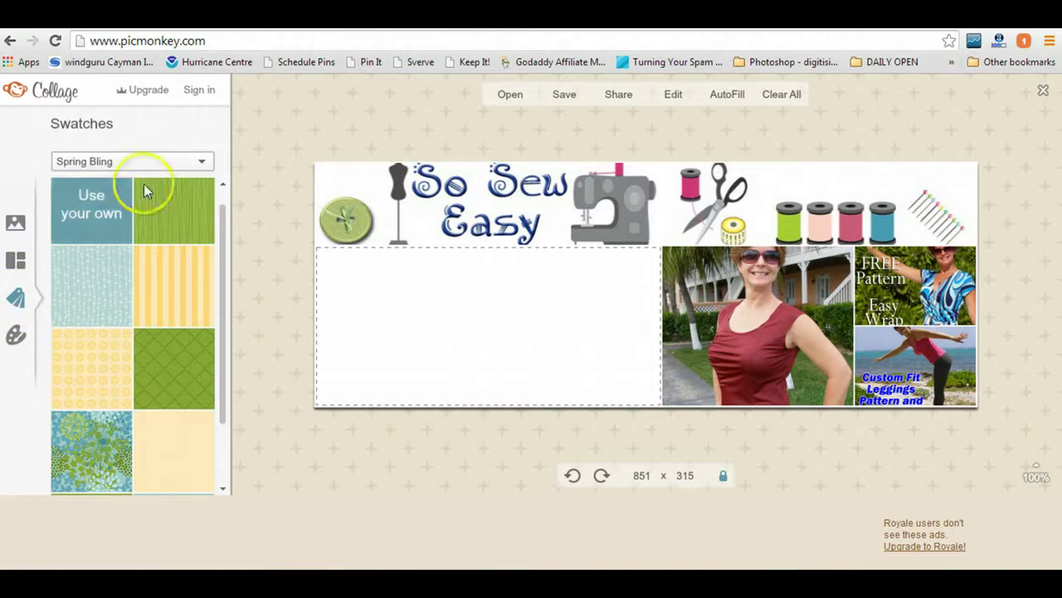
pyautogui.click(203, 162)
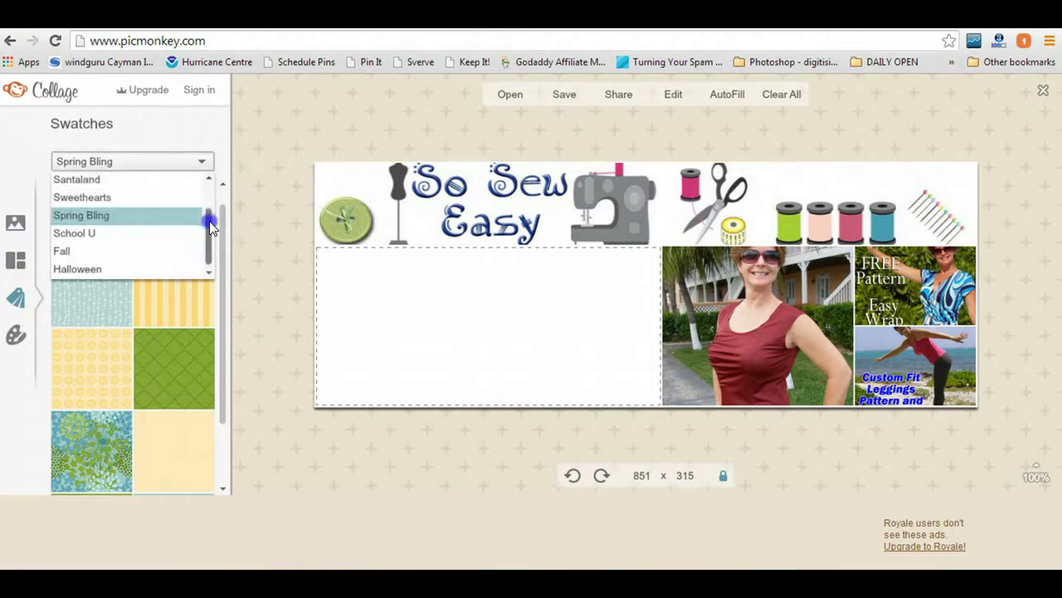
pyautogui.moveTo(209, 217); pyautogui.dragTo(221, 238)
pyautogui.click(158, 199)
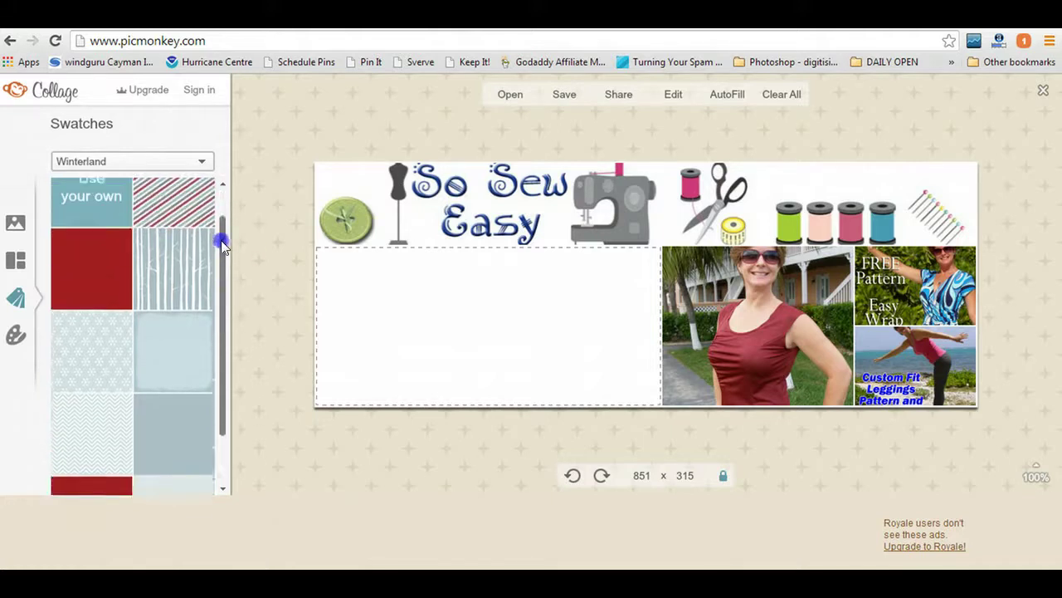
pyautogui.click(199, 161)
pyautogui.click(154, 215)
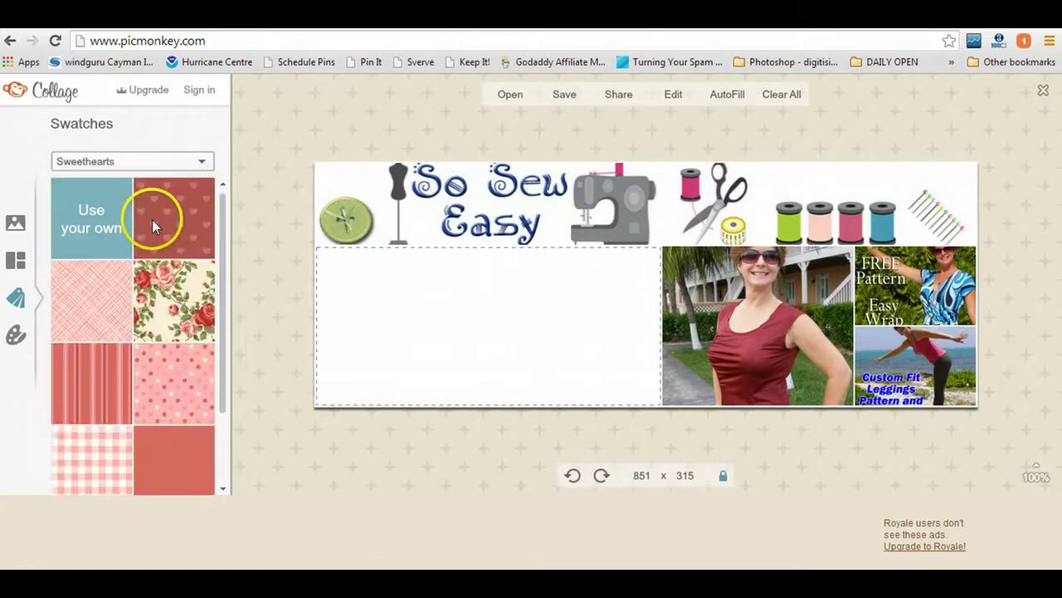
pyautogui.click(202, 165)
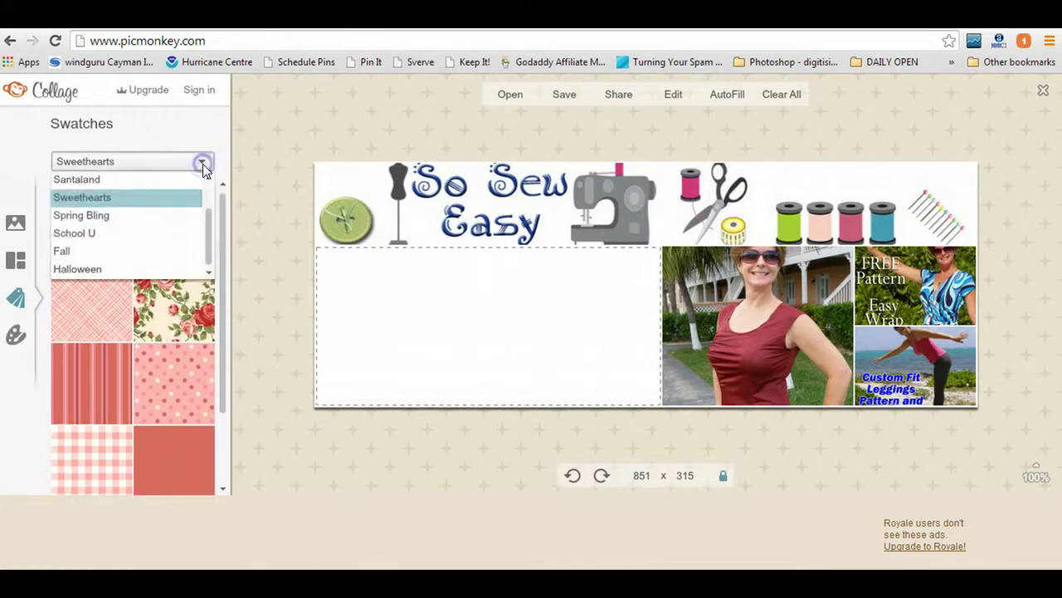
pyautogui.click(189, 215)
pyautogui.moveTo(224, 230); pyautogui.dragTo(221, 374)
pyautogui.moveTo(183, 469); pyautogui.dragTo(495, 352)
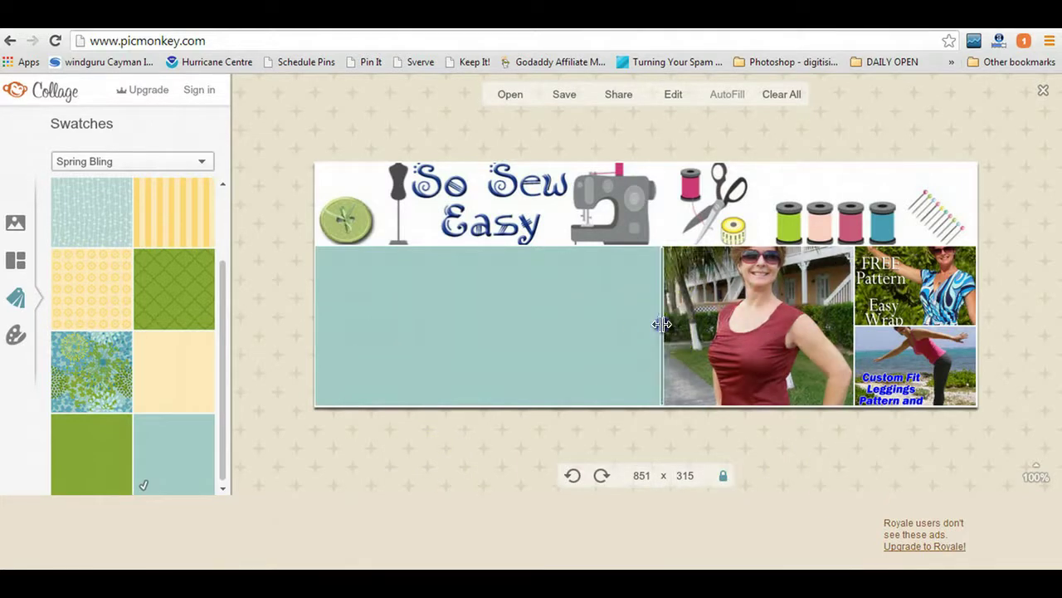
# - Widen the teal cell by shifting its divider towards the red top photo, narrowing that photo's cell
pyautogui.moveTo(662, 323); pyautogui.dragTo(695, 331)
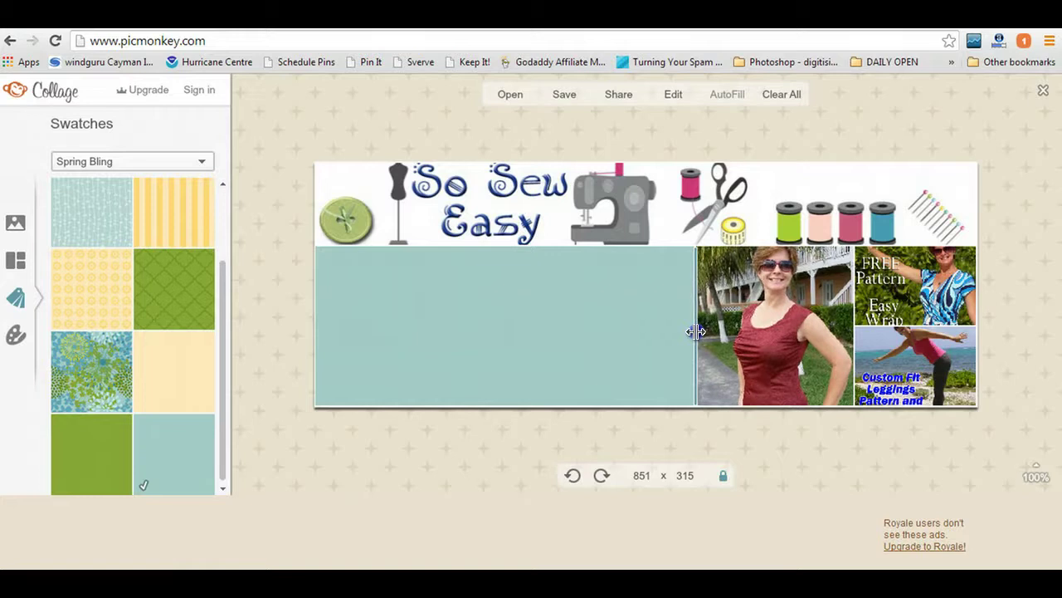
pyautogui.click(767, 454)
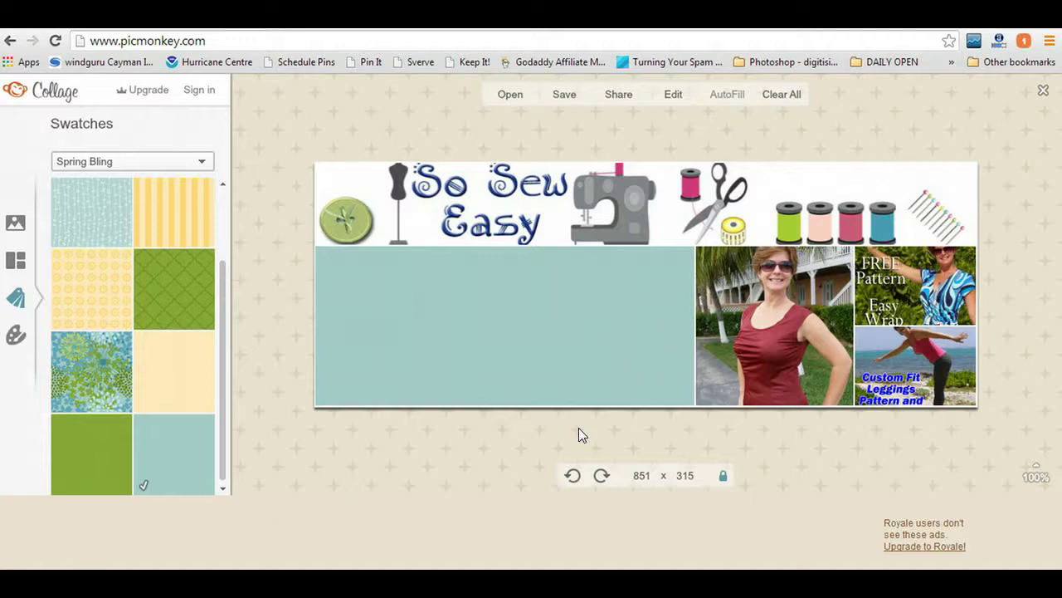
# - Save the collage to the Desktop as PicMonkey Collage3 in .jpg format with Pierce quality
pyautogui.click(564, 95)
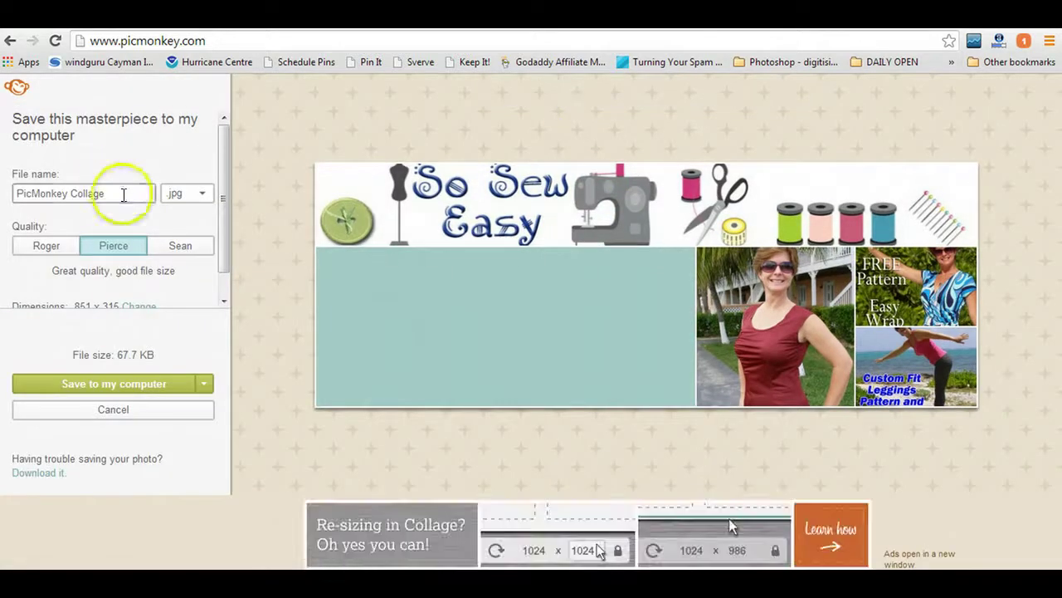
pyautogui.click(124, 194)
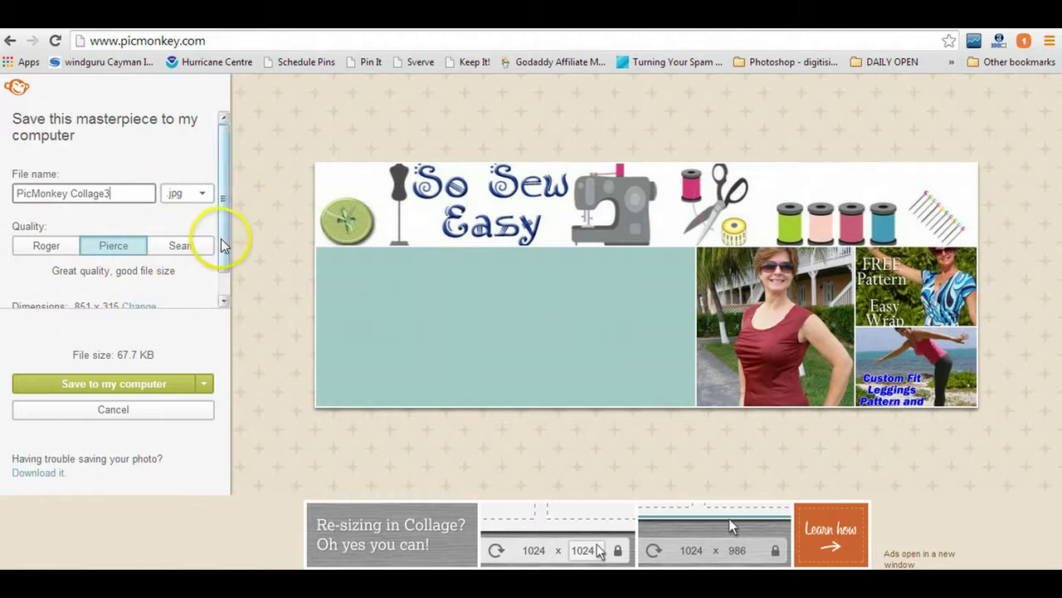
pyautogui.moveTo(222, 243); pyautogui.dragTo(225, 268)
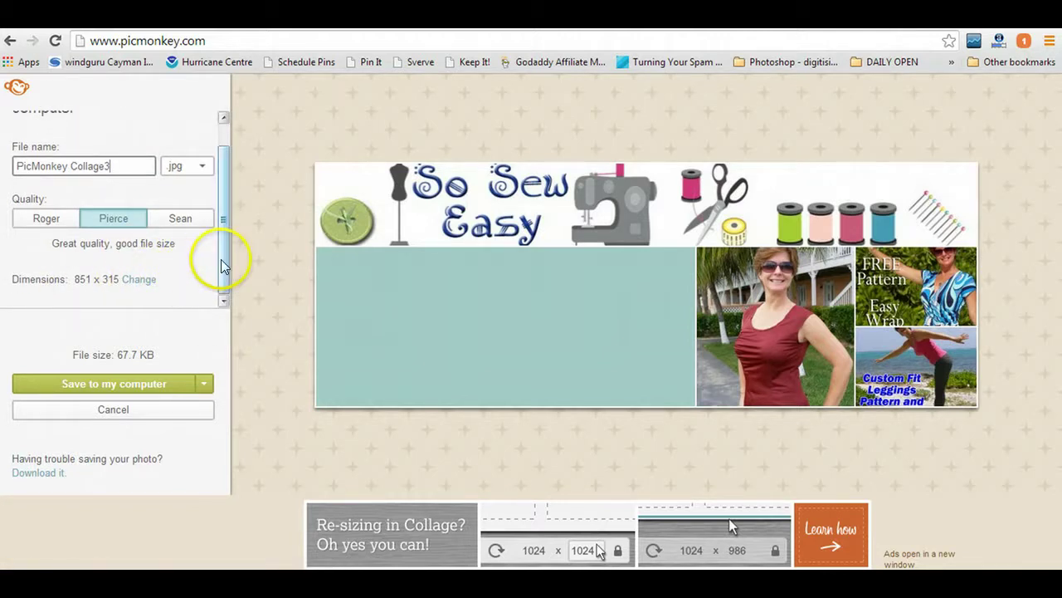
pyautogui.moveTo(222, 265); pyautogui.dragTo(223, 231)
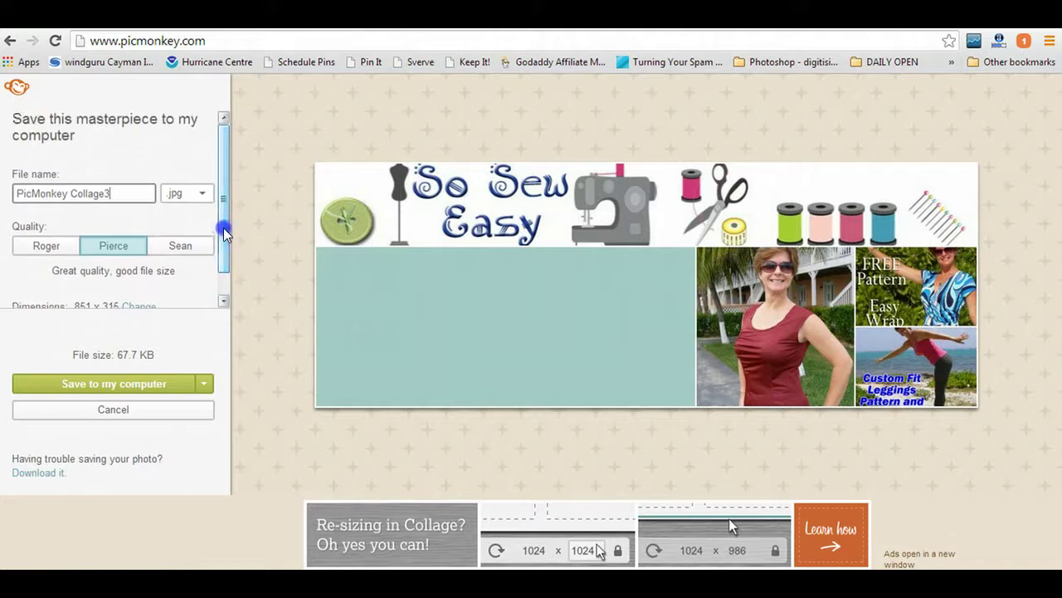
pyautogui.click(136, 371)
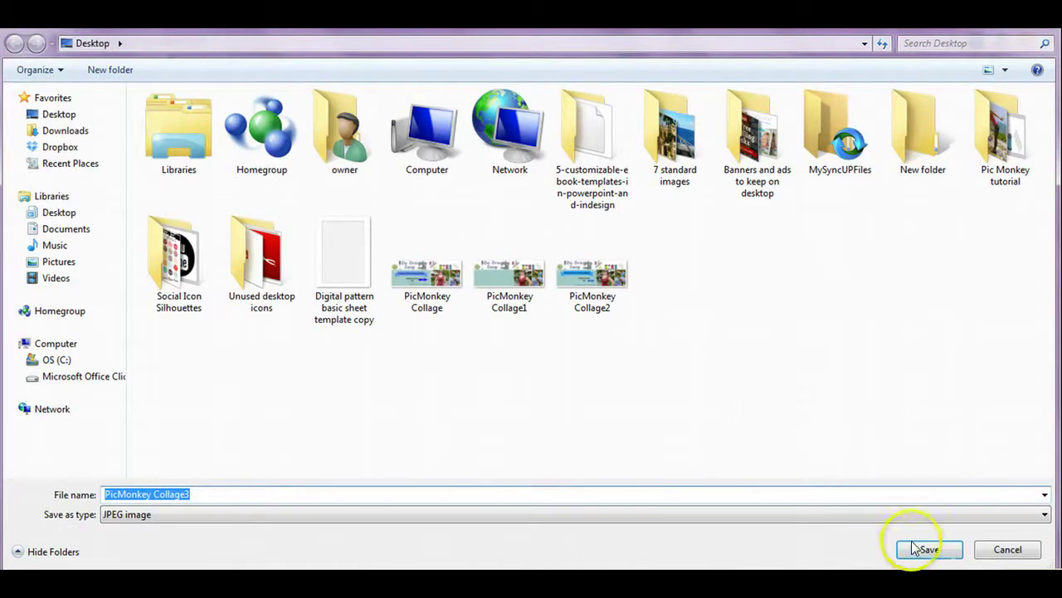
pyautogui.click(924, 550)
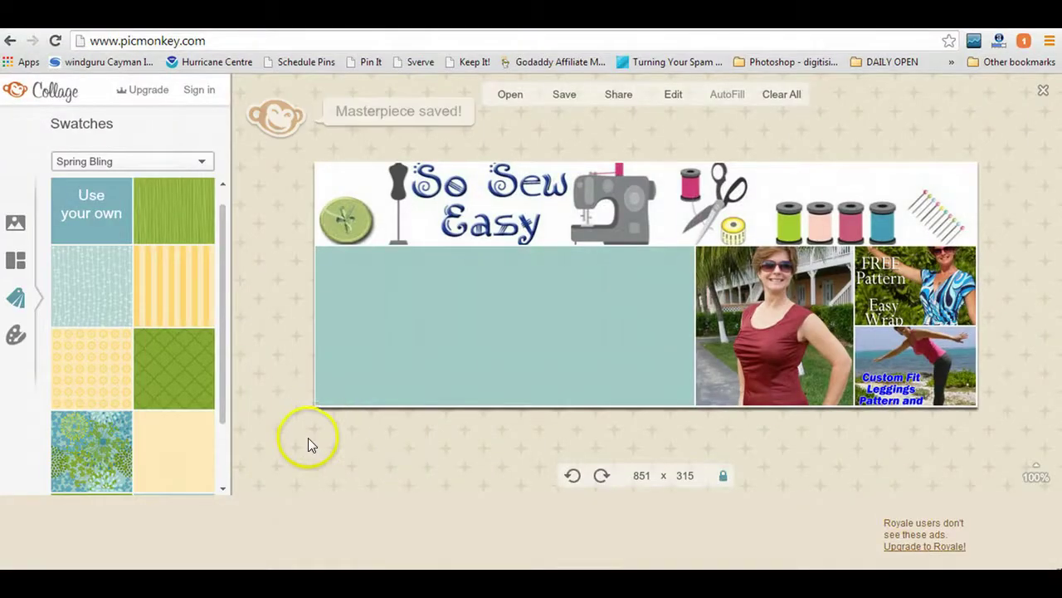
# - Send the collage to the Editor and add the text "Pattern of the month from So-Sew-Easy.com" in the Geo Sans Light font
pyautogui.click(676, 97)
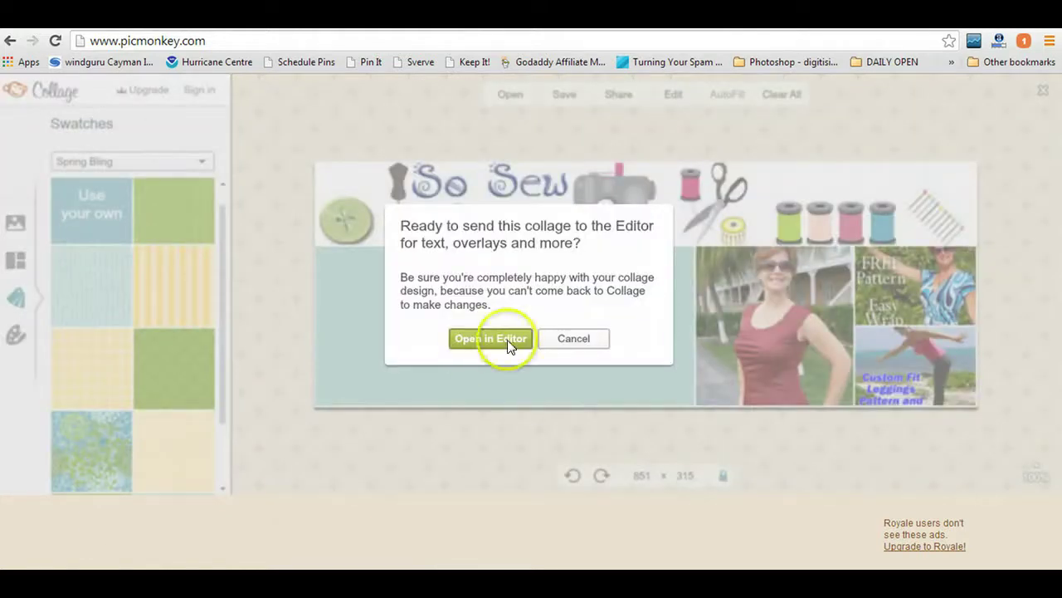
pyautogui.click(509, 340)
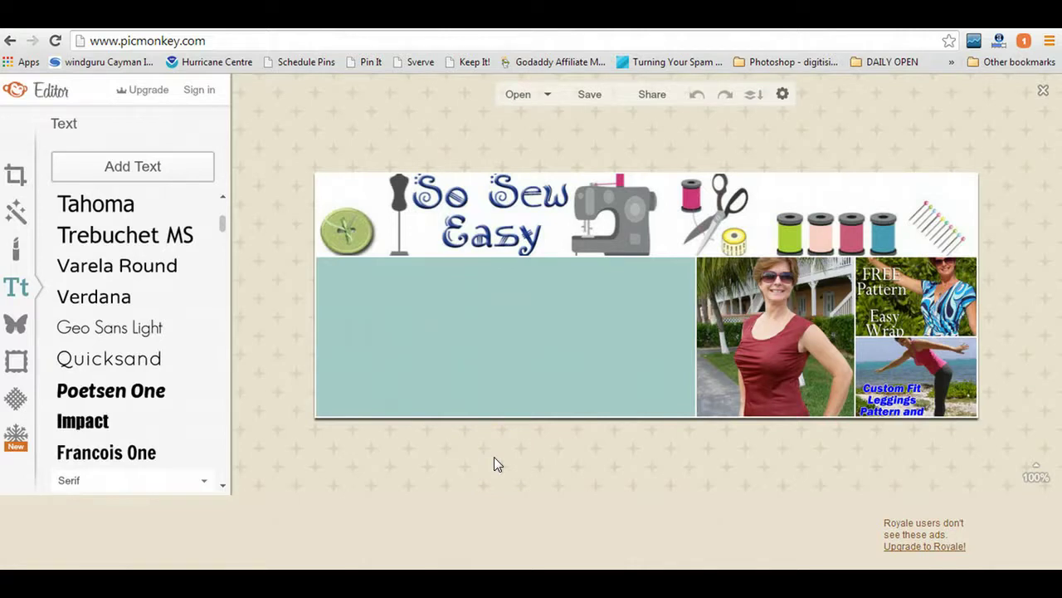
pyautogui.click(157, 337)
pyautogui.click(154, 334)
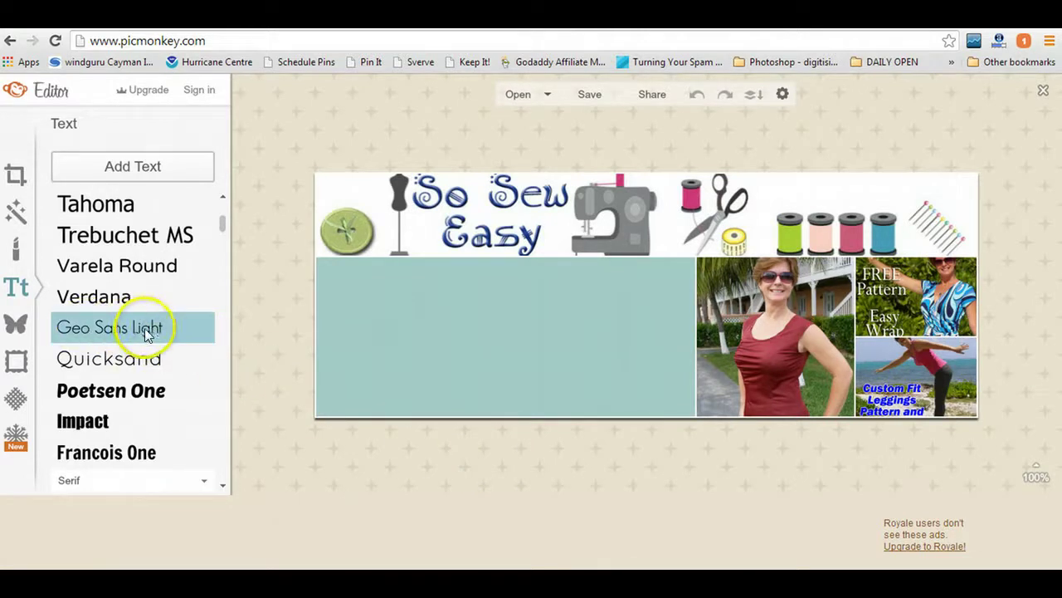
pyautogui.click(131, 162)
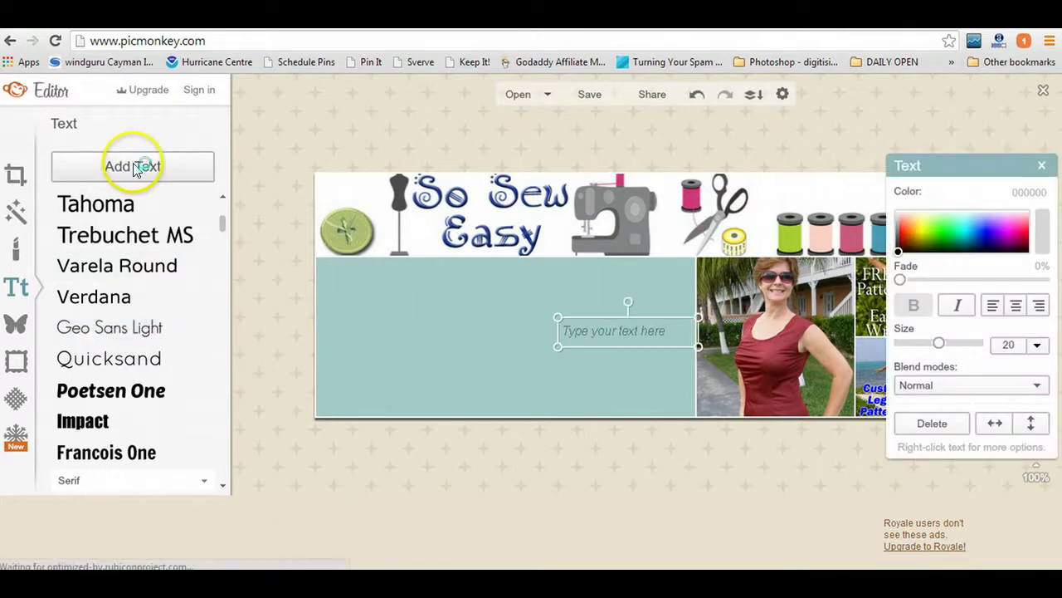
pyautogui.click(607, 331)
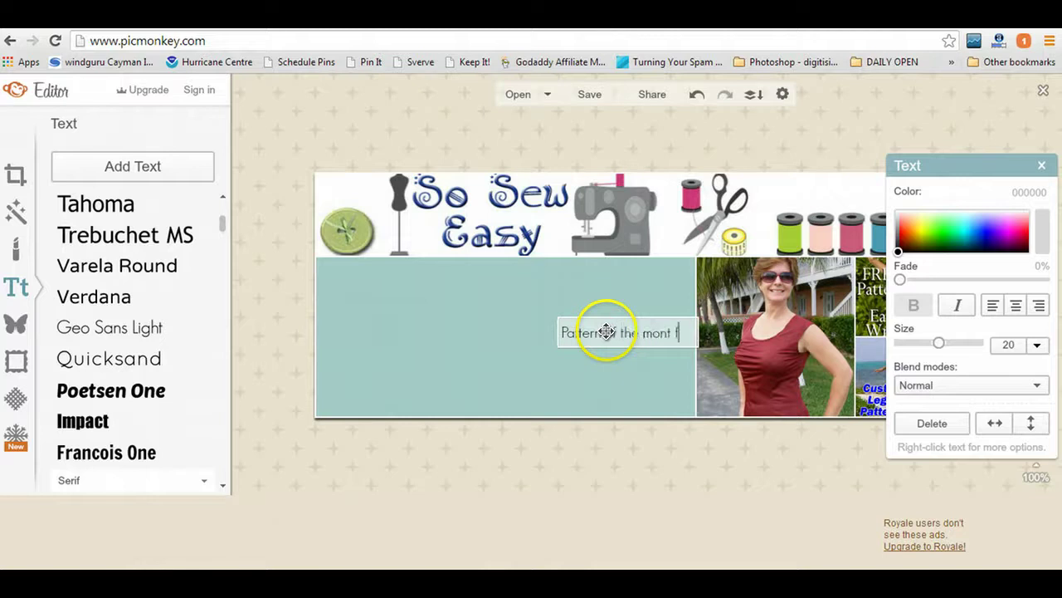
pyautogui.write('Pattern of the month from So-Sew-Easy.com')
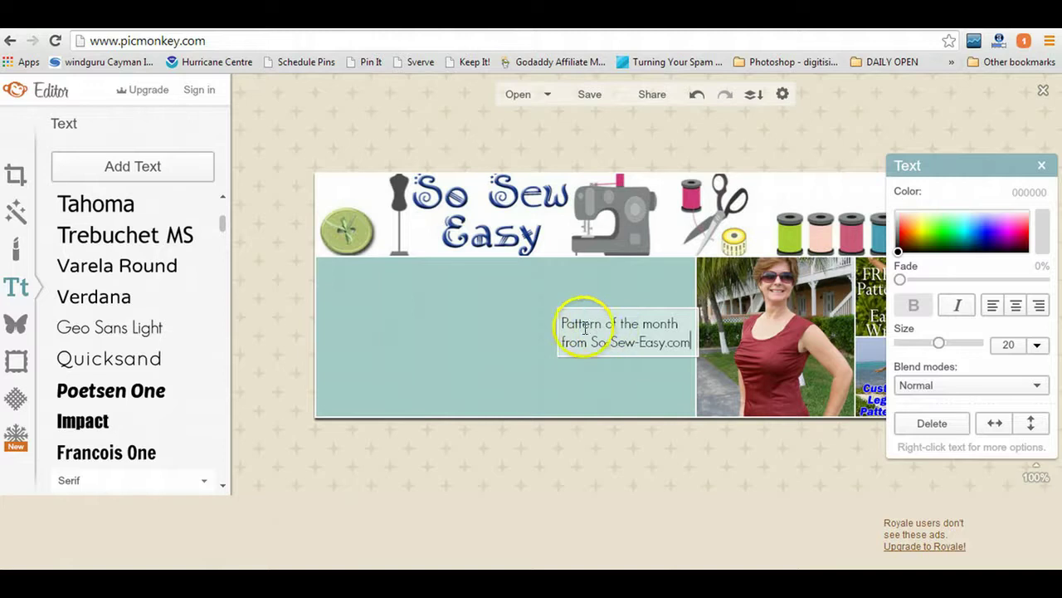
# - Widen the text box so the caption fits on one line and move it to the bottom of the teal cell
pyautogui.click(558, 336)
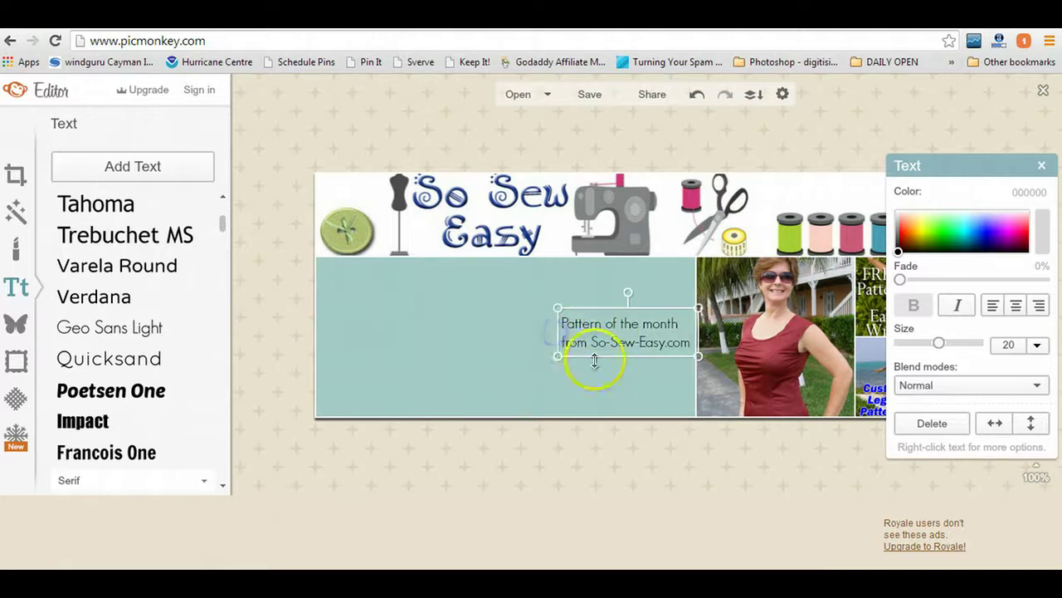
pyautogui.moveTo(558, 336); pyautogui.dragTo(436, 348)
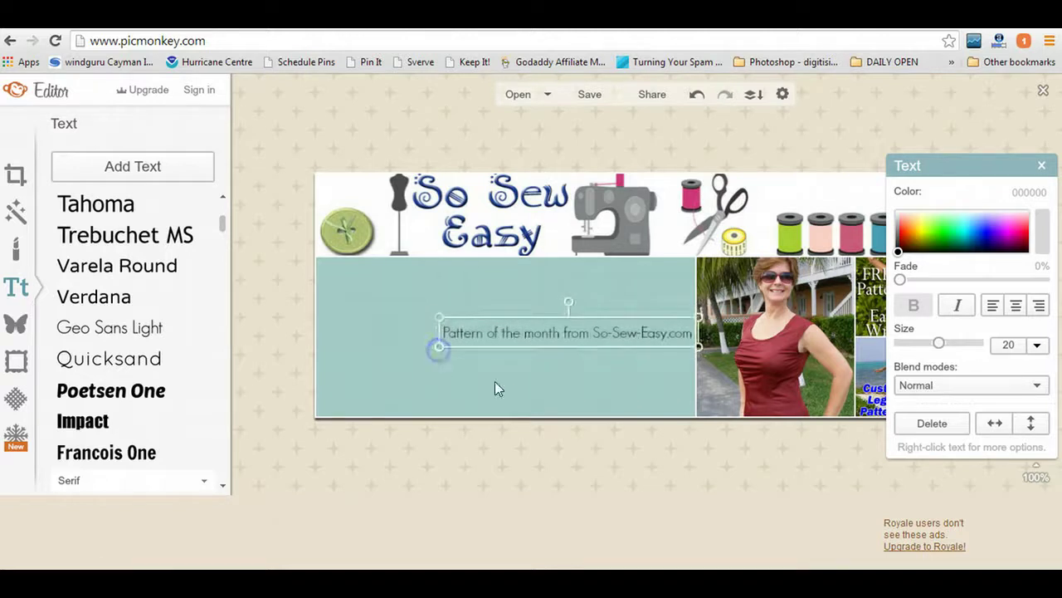
pyautogui.moveTo(582, 334); pyautogui.dragTo(581, 402)
pyautogui.click(625, 467)
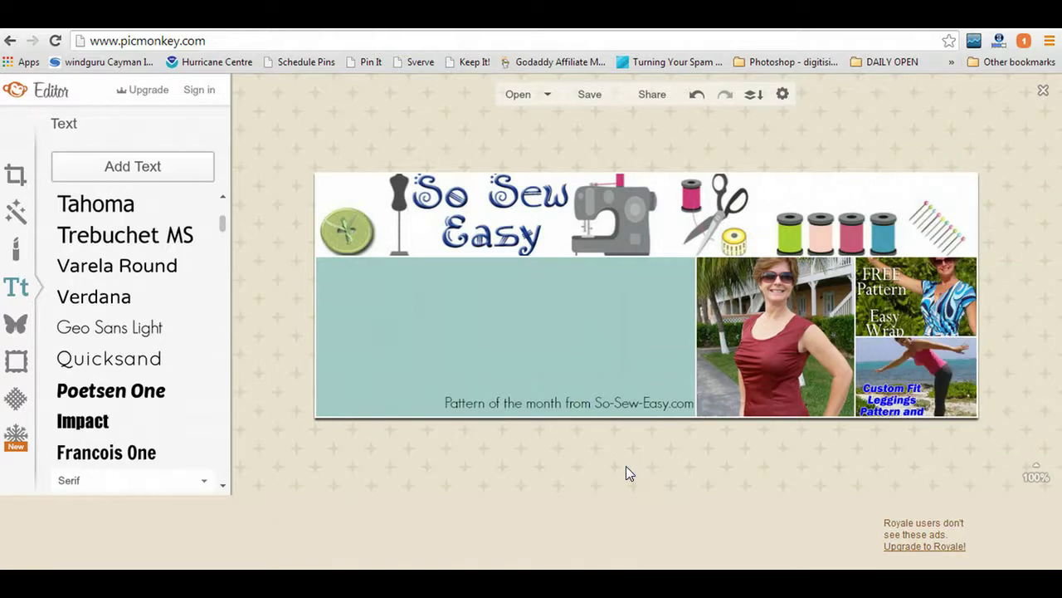
# - Set the caption's font size to 18 and nudge it into the lower-right corner of the teal cell
pyautogui.click(621, 410)
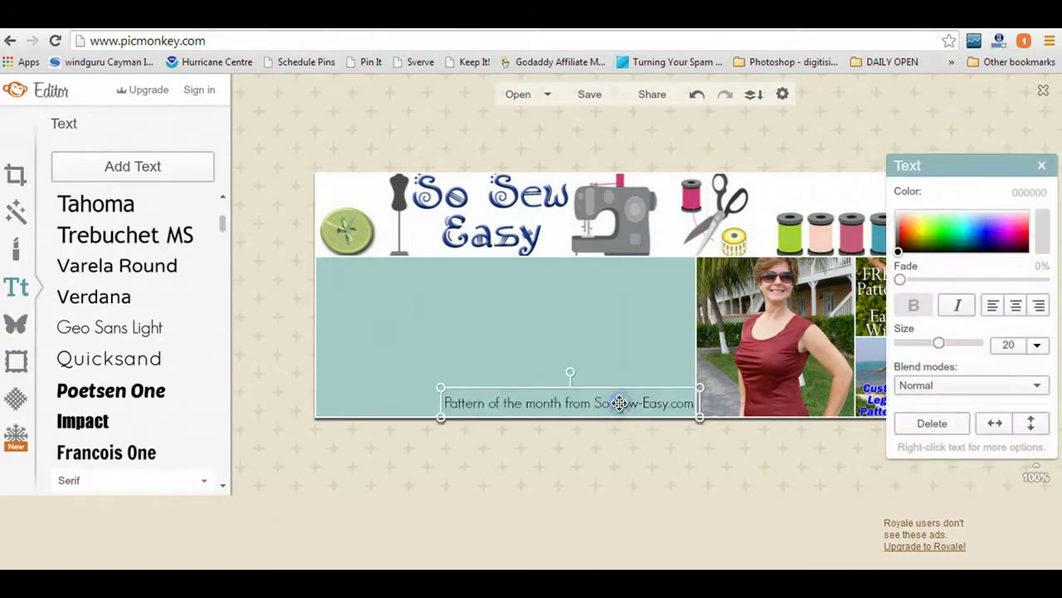
pyautogui.click(644, 412)
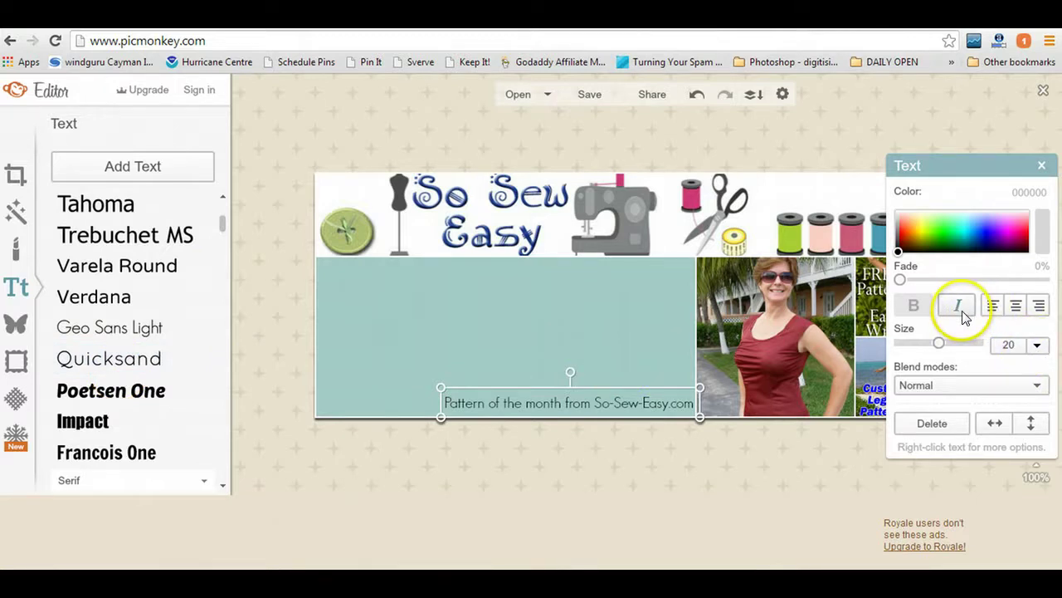
pyautogui.click(1036, 348)
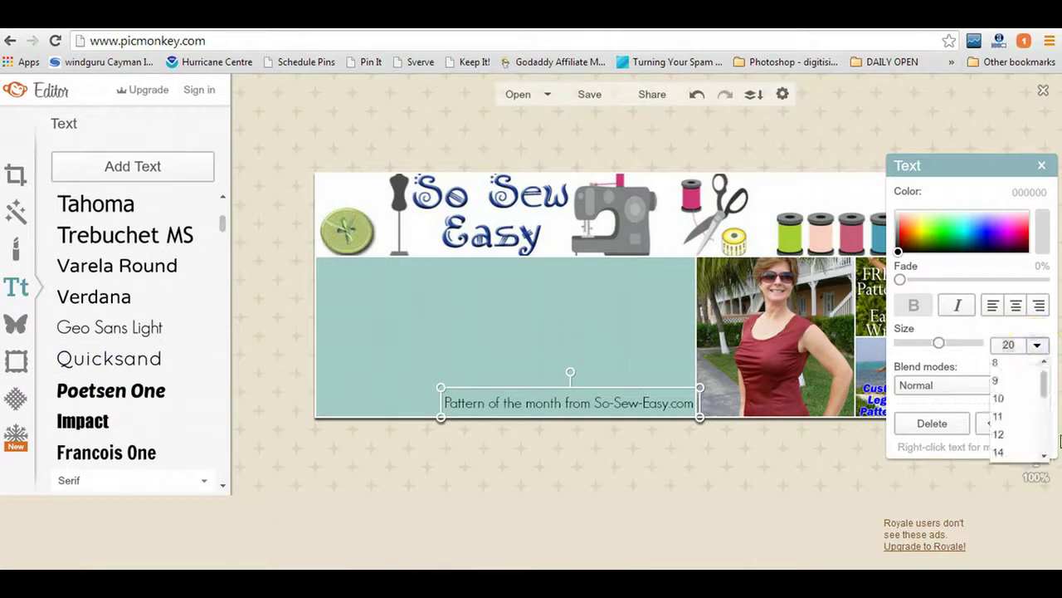
pyautogui.moveTo(1043, 380); pyautogui.dragTo(1048, 407)
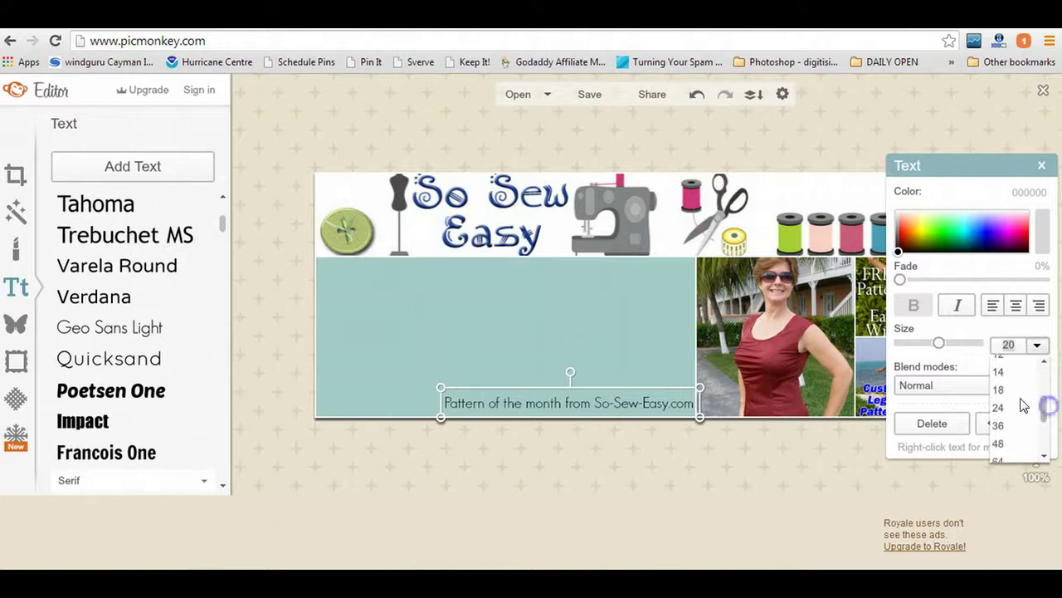
pyautogui.click(1002, 390)
pyautogui.click(597, 392)
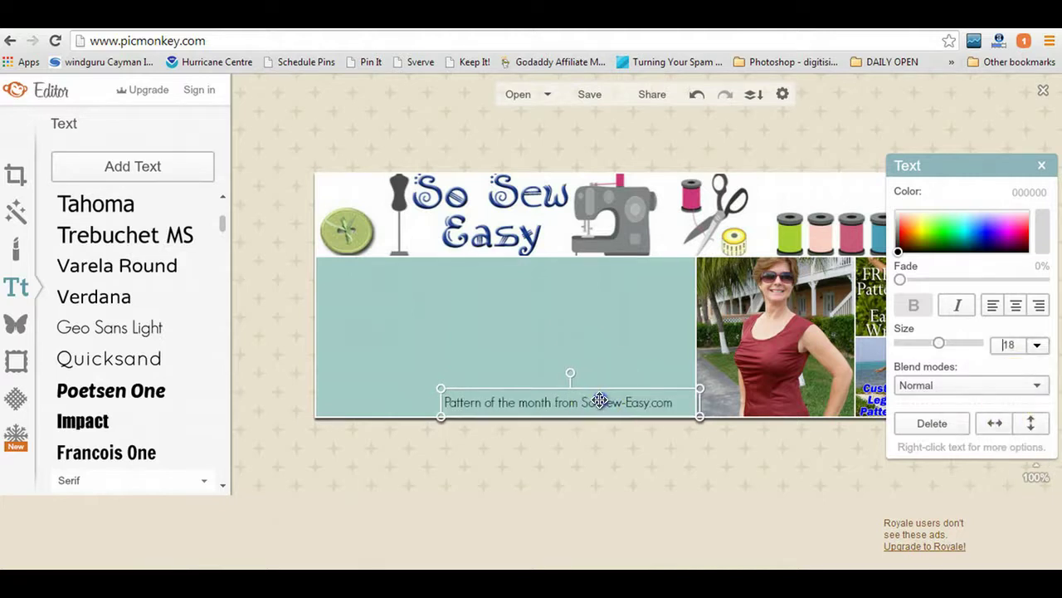
pyautogui.moveTo(600, 400); pyautogui.dragTo(617, 402)
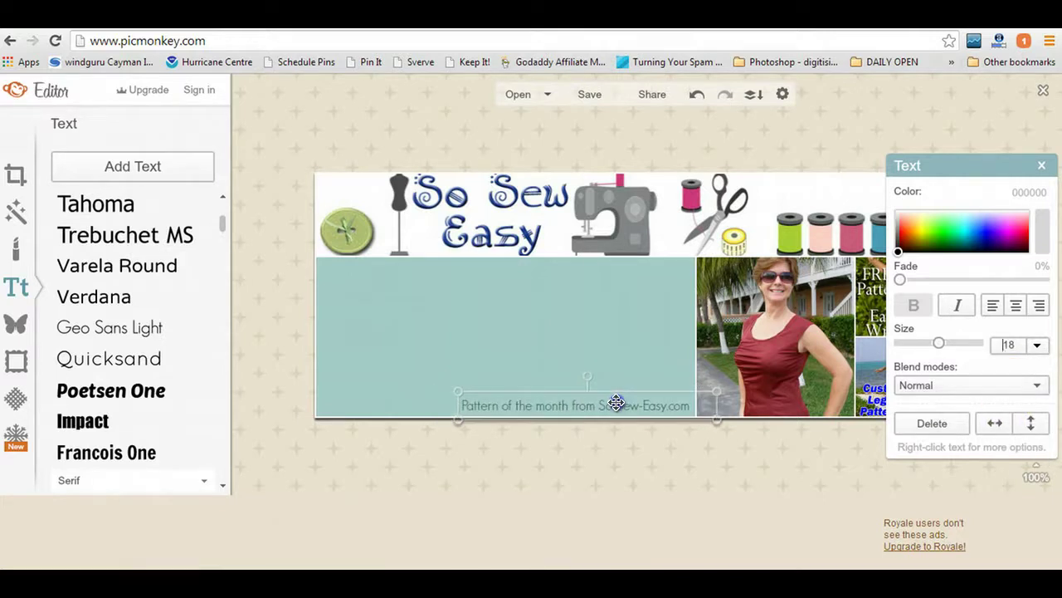
pyautogui.click(629, 463)
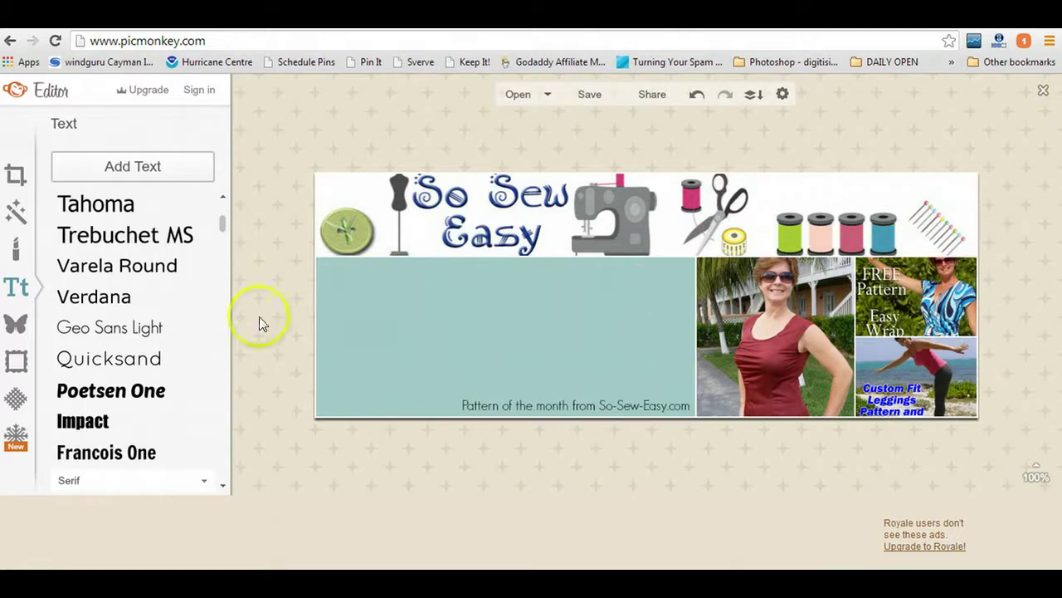
# - Add a straight banner overlay with folded ends from the Scrapbooky Banners set
pyautogui.click(16, 326)
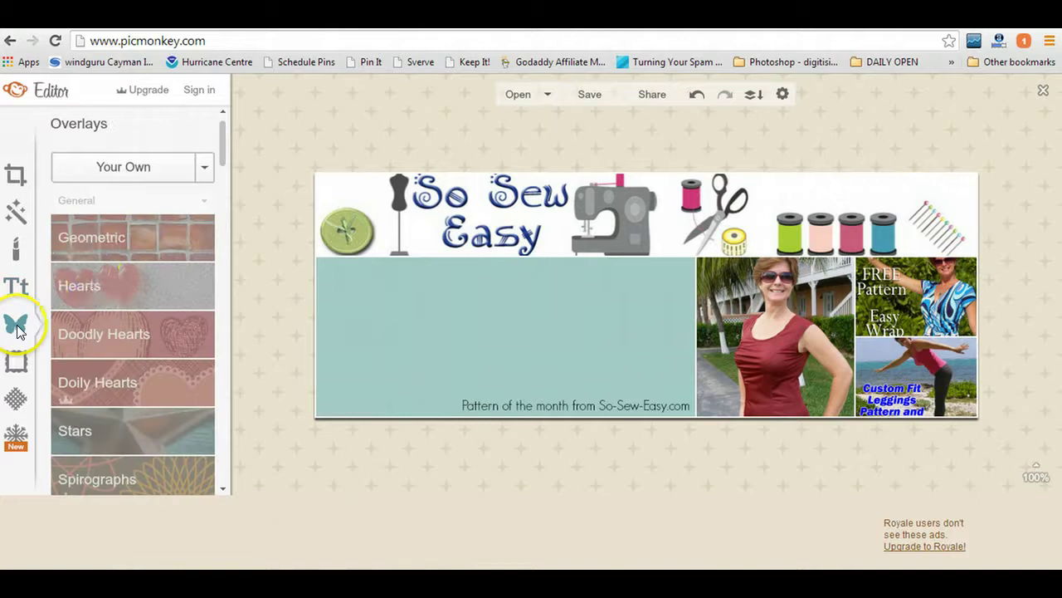
pyautogui.click(169, 235)
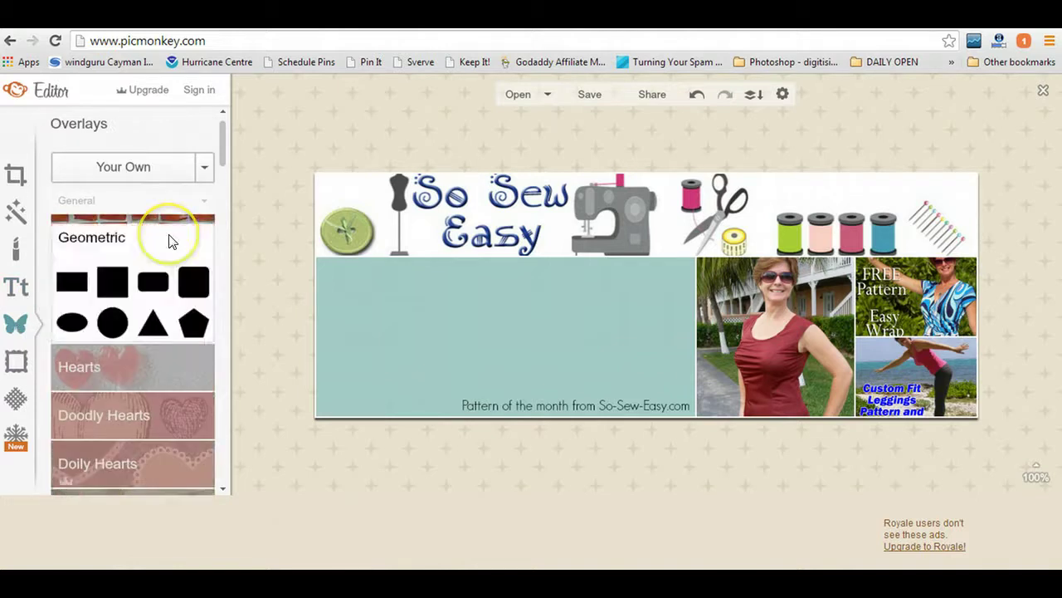
pyautogui.click(166, 373)
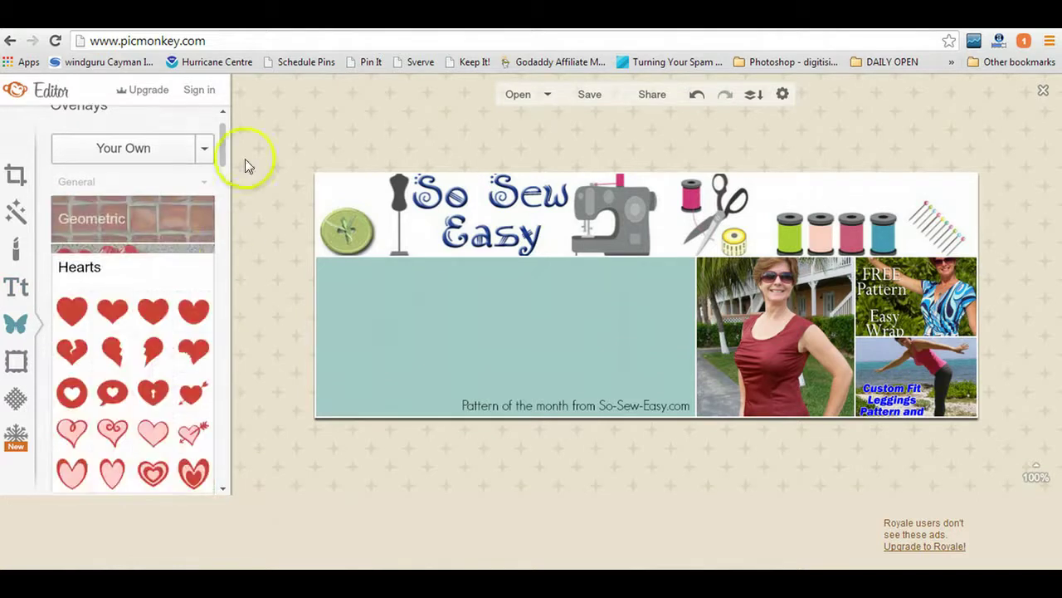
pyautogui.moveTo(226, 133); pyautogui.dragTo(227, 336)
pyautogui.click(122, 301)
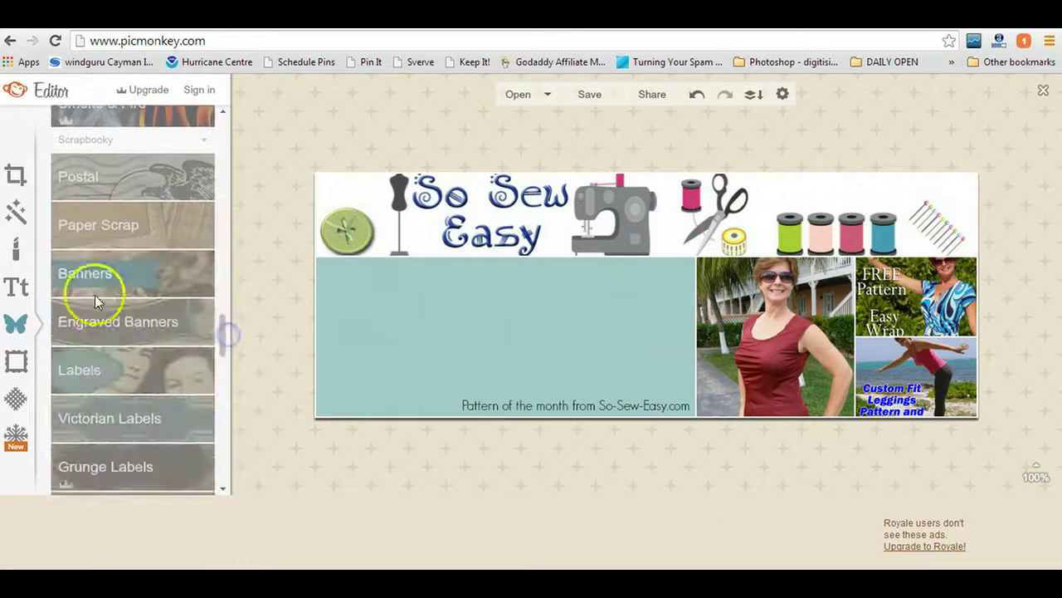
pyautogui.click(96, 266)
pyautogui.click(134, 255)
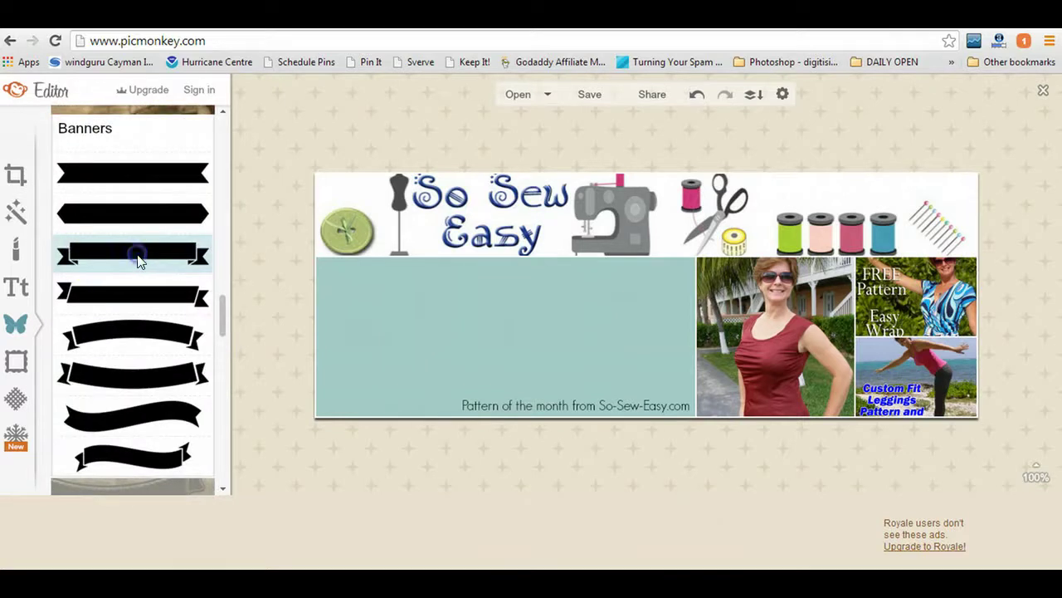
pyautogui.moveTo(127, 259)
pyautogui.mouseDown()
pyautogui.moveTo(355, 294)
pyautogui.moveTo(119, 261)
pyautogui.mouseUp()
# - Place the banner across the upper part of the teal cell, widen it to nearly the cell's width and colour it a8e9ff
pyautogui.moveTo(645, 363); pyautogui.dragTo(424, 279)
pyautogui.moveTo(496, 290); pyautogui.dragTo(673, 329)
pyautogui.moveTo(577, 295); pyautogui.dragTo(576, 291)
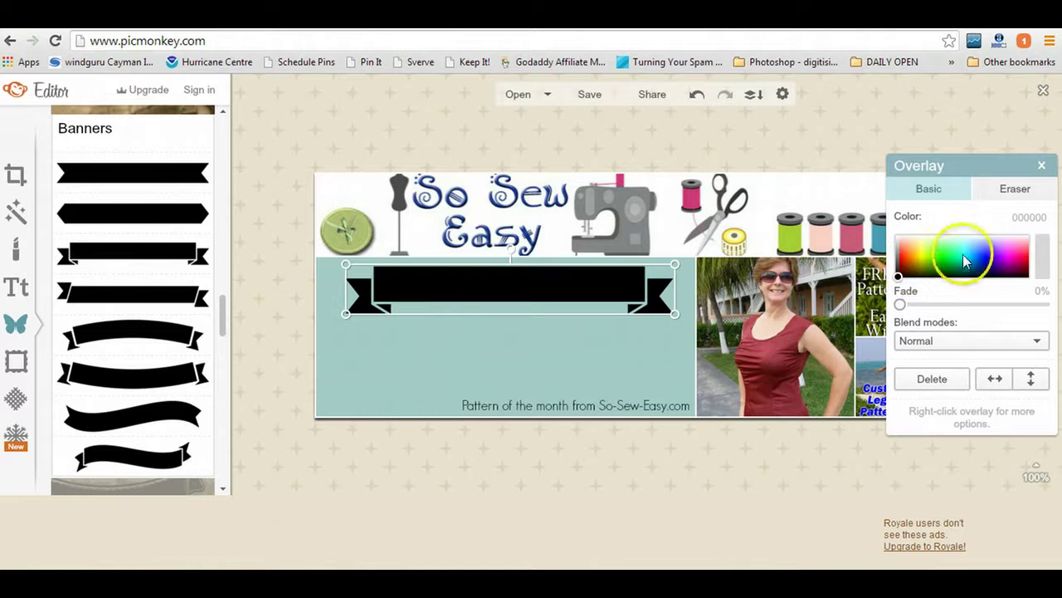
pyautogui.moveTo(962, 254); pyautogui.dragTo(970, 243)
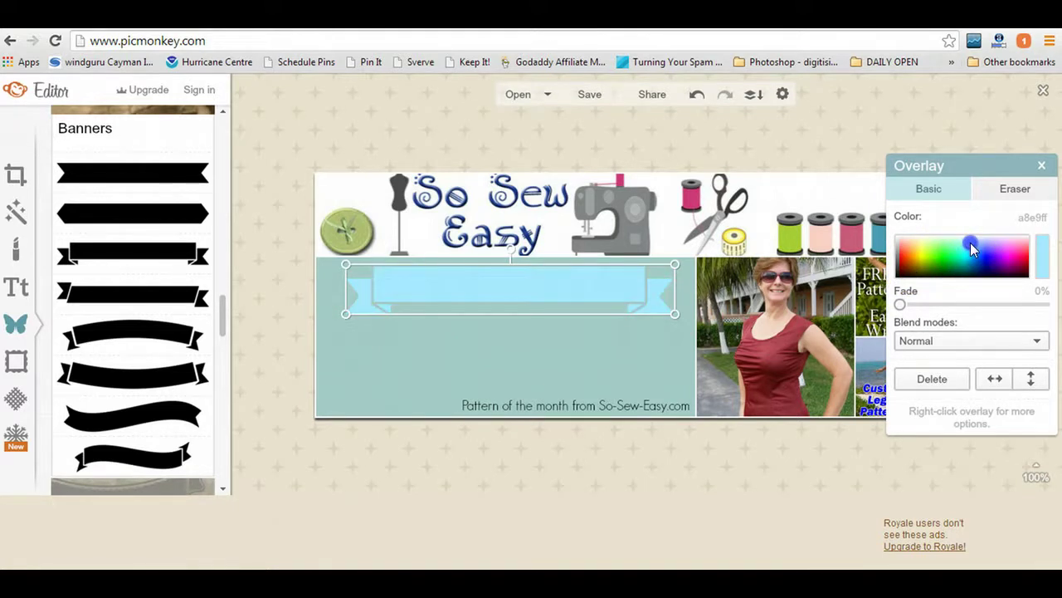
pyautogui.click(784, 468)
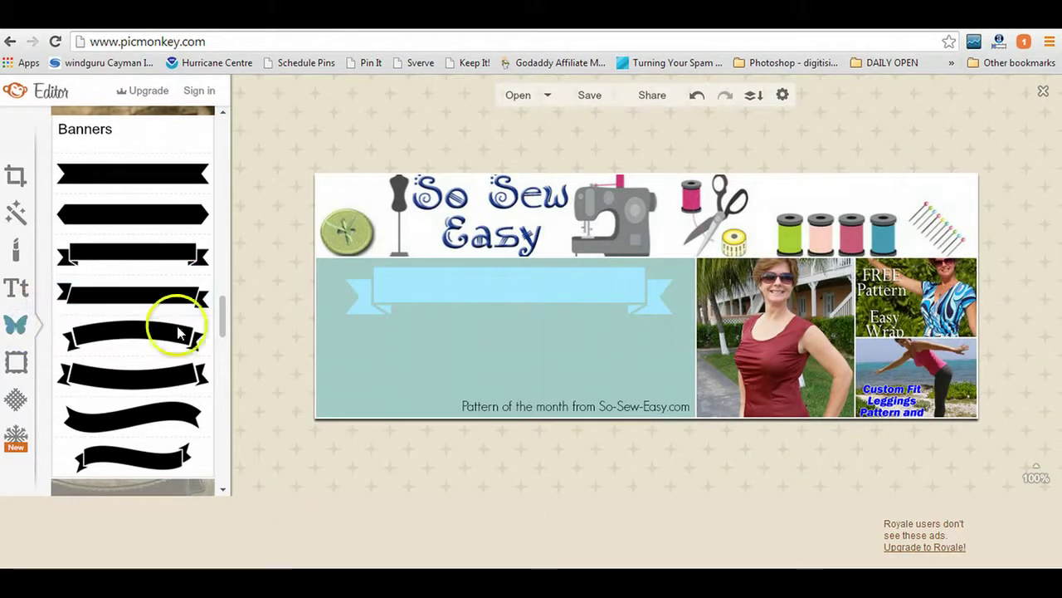
# - Add a tapered basic arrow overlay above the caption, pointing at the large photo, and colour it 418aff
pyautogui.moveTo(227, 325); pyautogui.dragTo(214, 174)
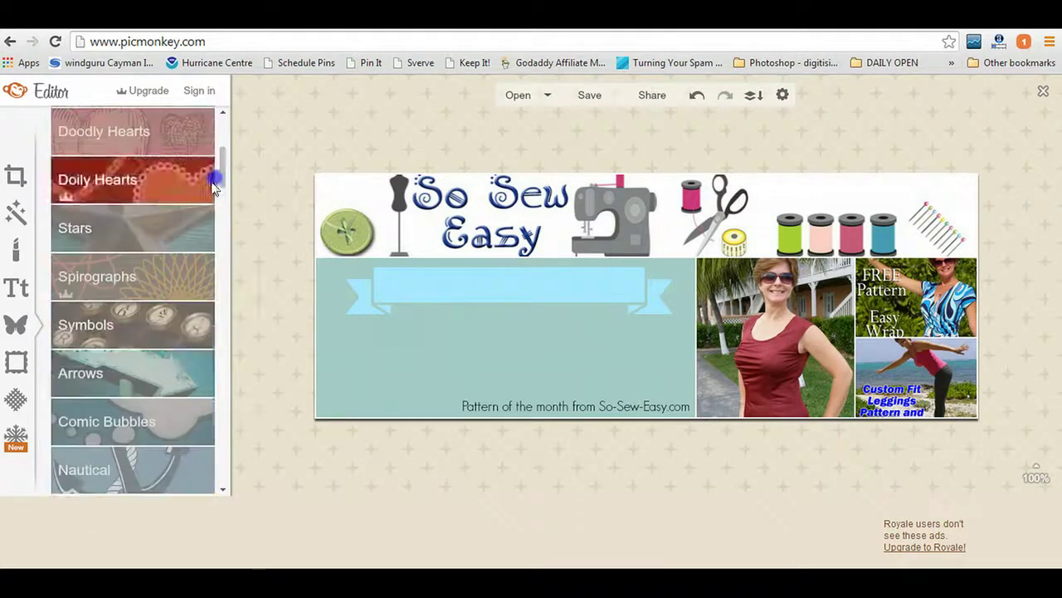
pyautogui.click(101, 381)
pyautogui.moveTo(195, 299); pyautogui.dragTo(616, 369)
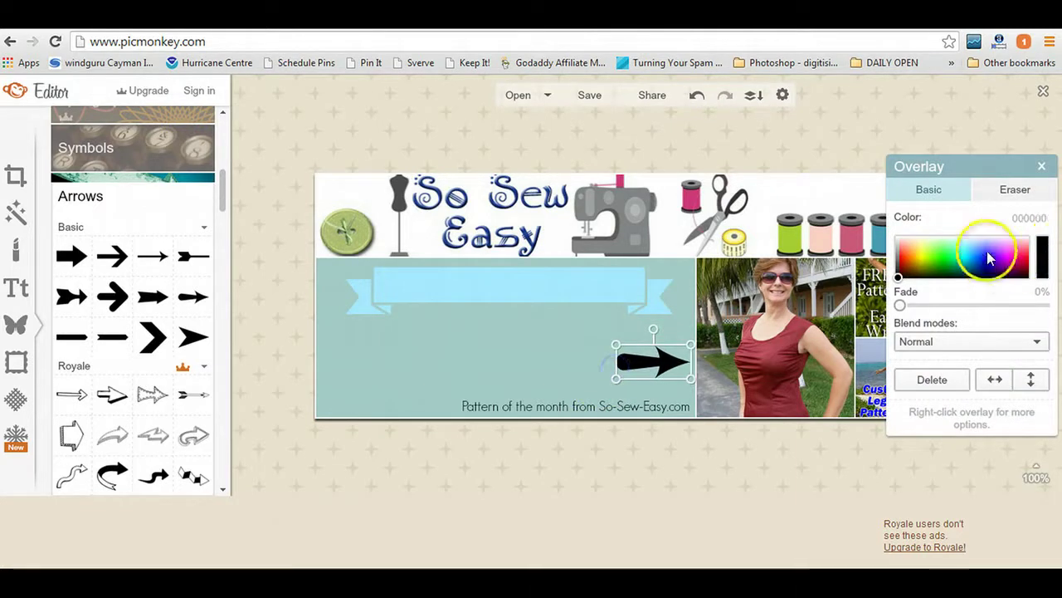
pyautogui.moveTo(987, 251); pyautogui.dragTo(977, 252)
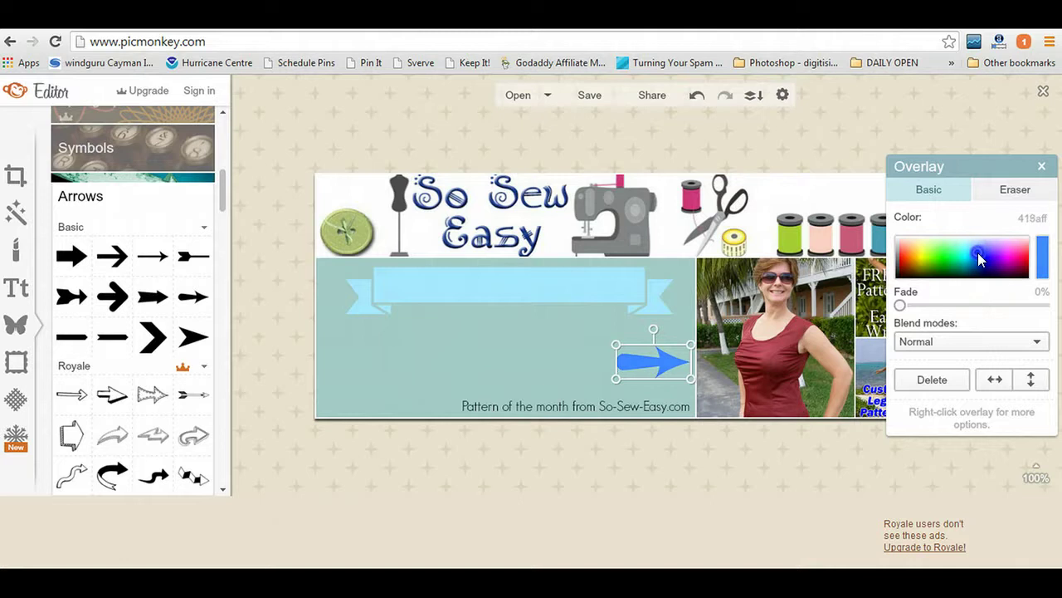
pyautogui.click(698, 432)
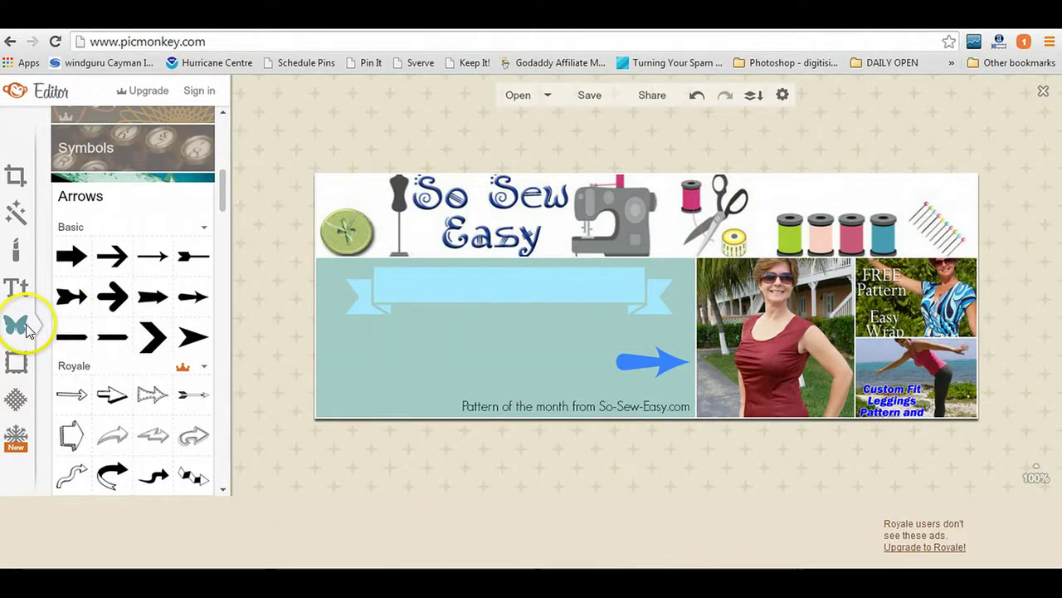
# - Examine the other overlay sets, including Sparkle Stars, Fireworks and the crown-marked Grunge Labels
pyautogui.moveTo(220, 187); pyautogui.dragTo(218, 304)
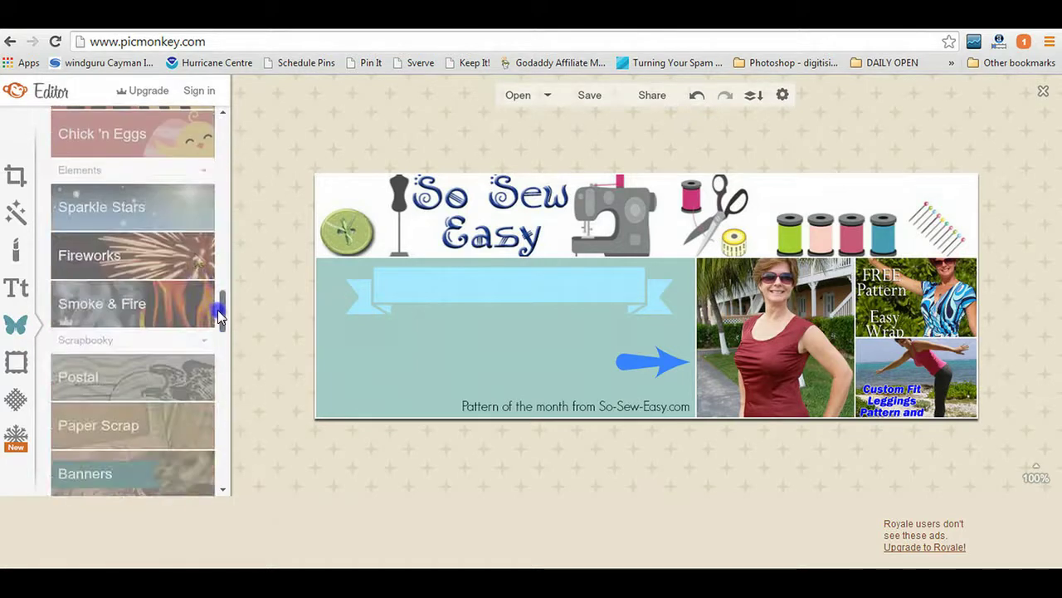
pyautogui.click(135, 211)
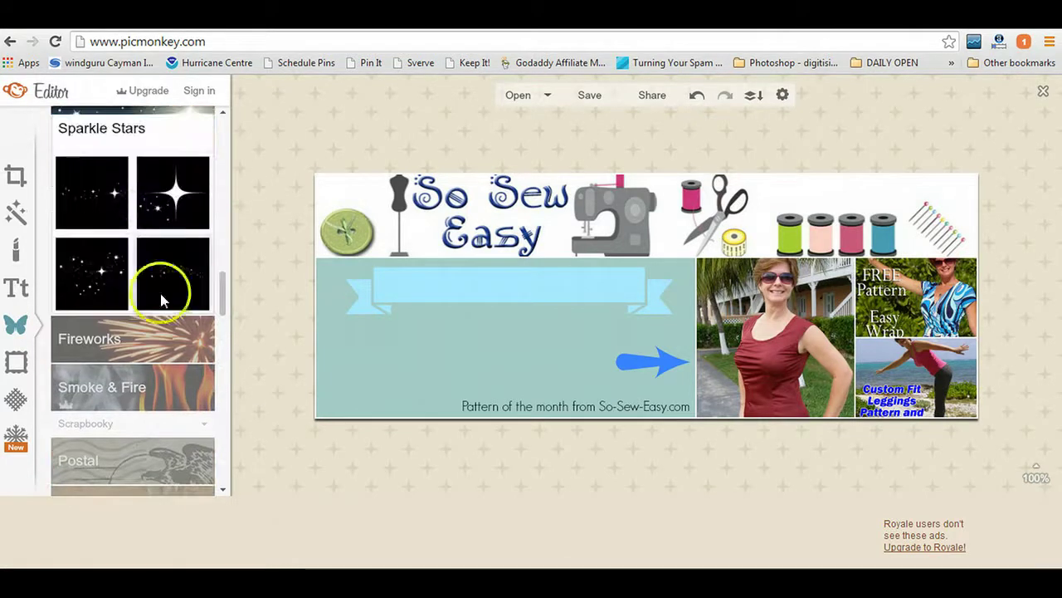
pyautogui.click(153, 340)
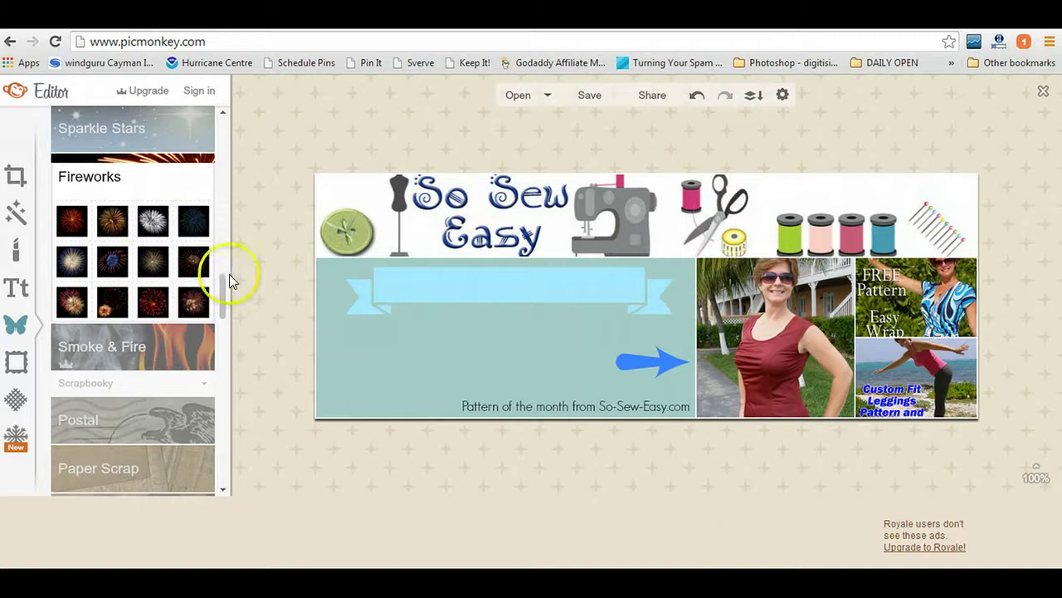
pyautogui.moveTo(223, 295); pyautogui.dragTo(221, 338)
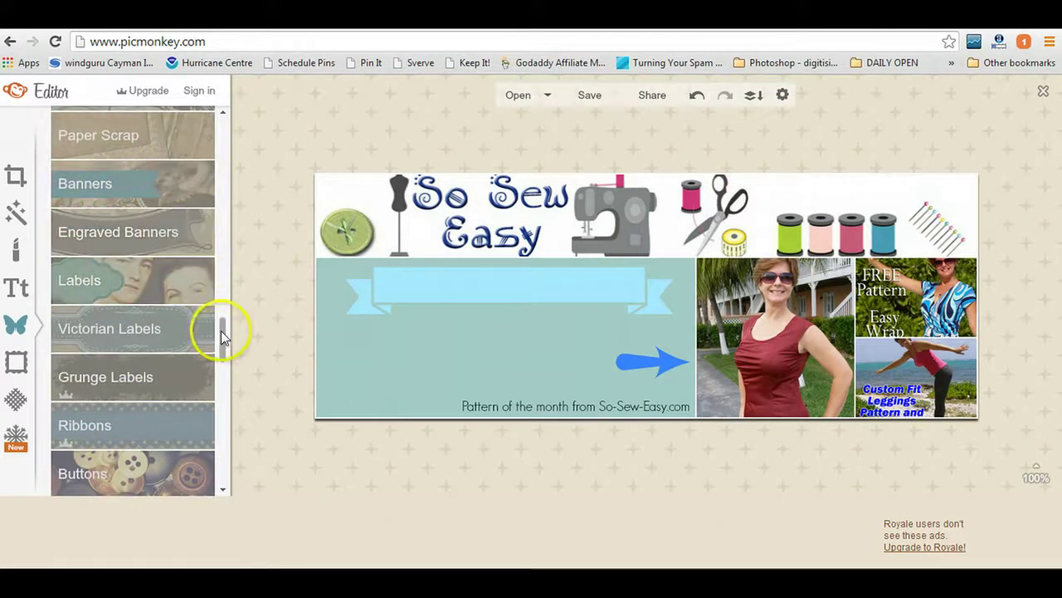
pyautogui.moveTo(220, 330); pyautogui.dragTo(221, 340)
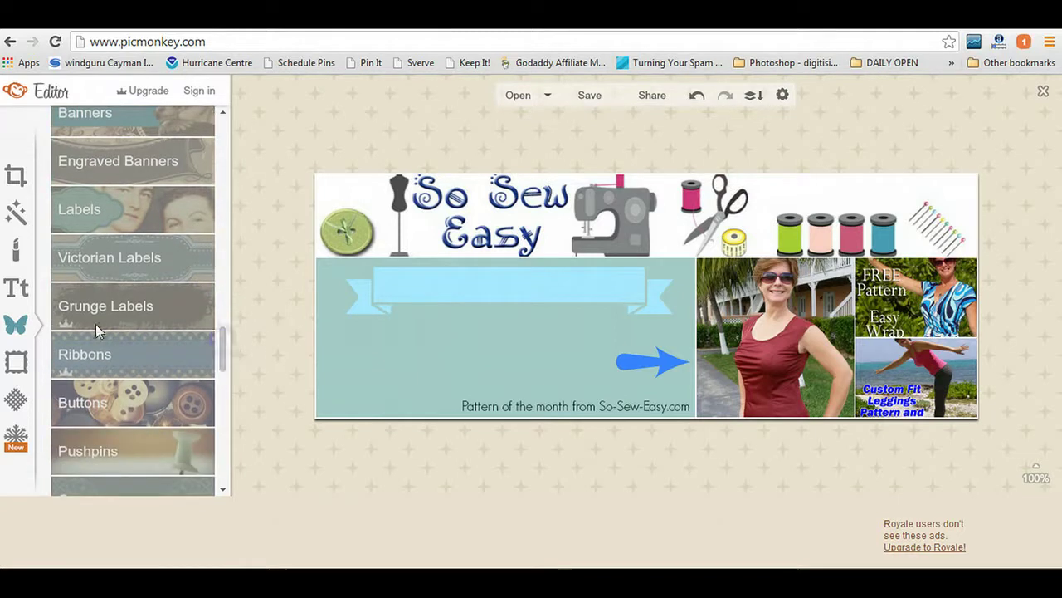
pyautogui.click(70, 326)
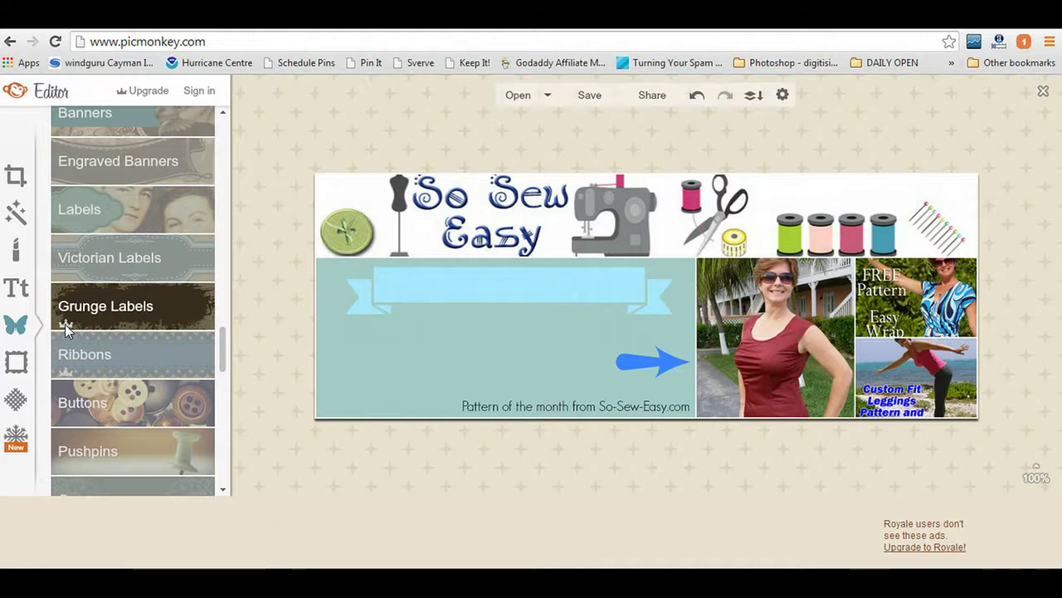
pyautogui.moveTo(66, 330)
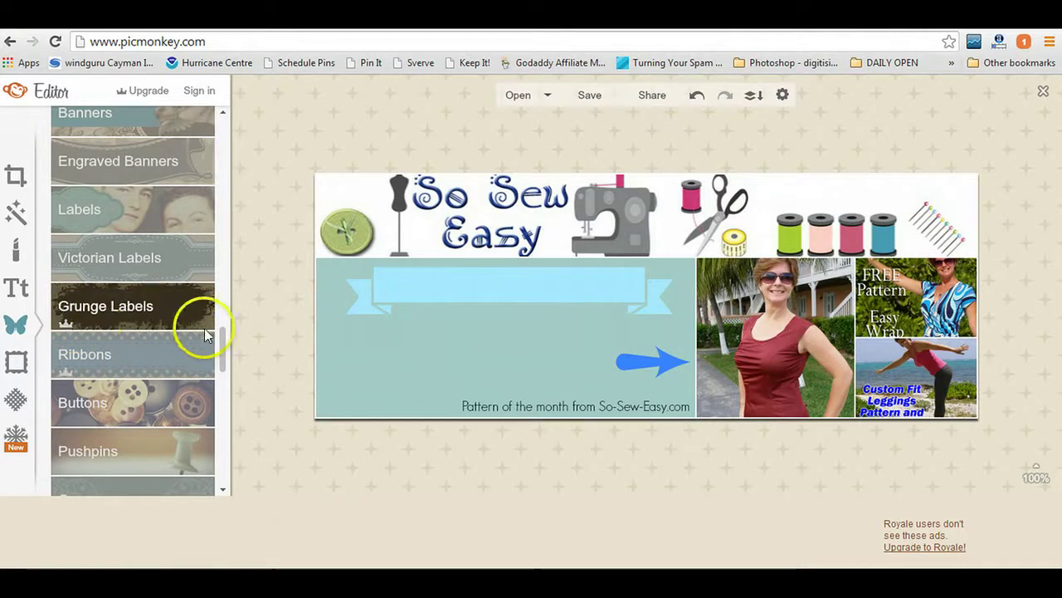
pyautogui.moveTo(221, 356); pyautogui.dragTo(221, 277)
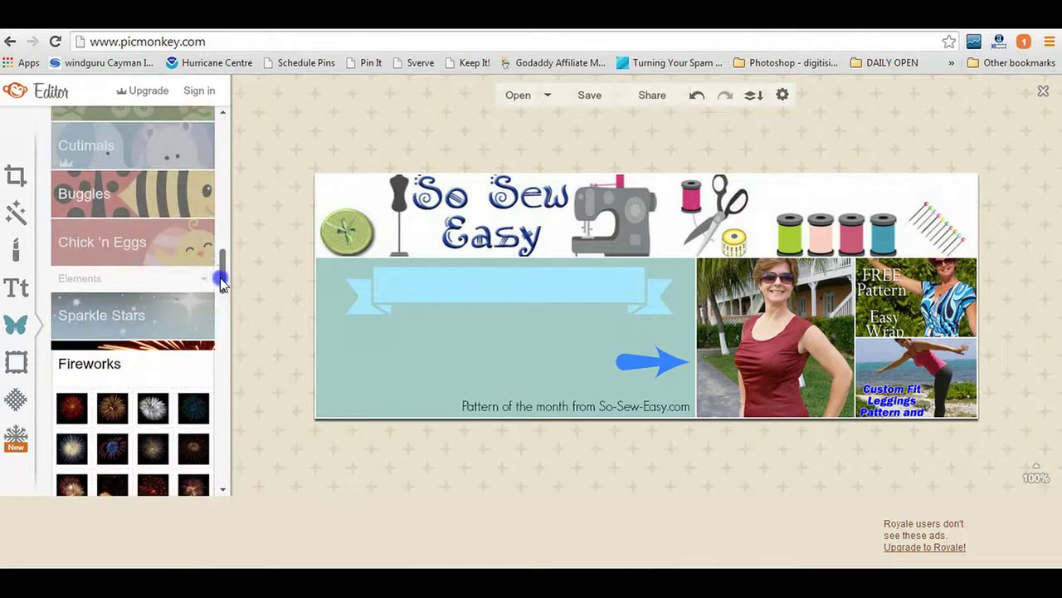
# - Add Sparkle Stars overlays over the right and left ends of the banner
pyautogui.click(131, 311)
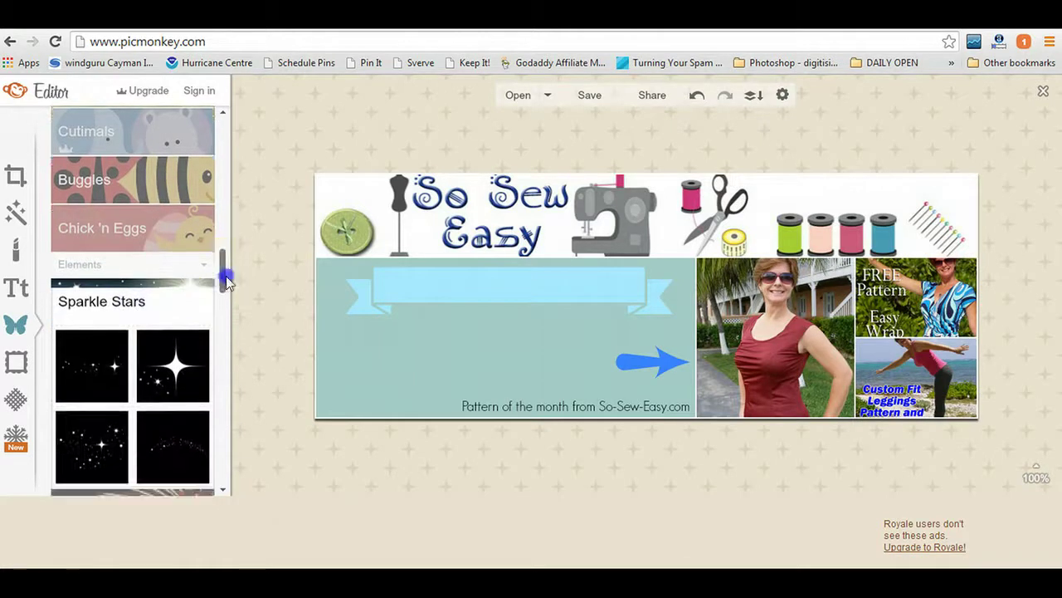
pyautogui.scroll(-2, 138, 356)
pyautogui.click(79, 373)
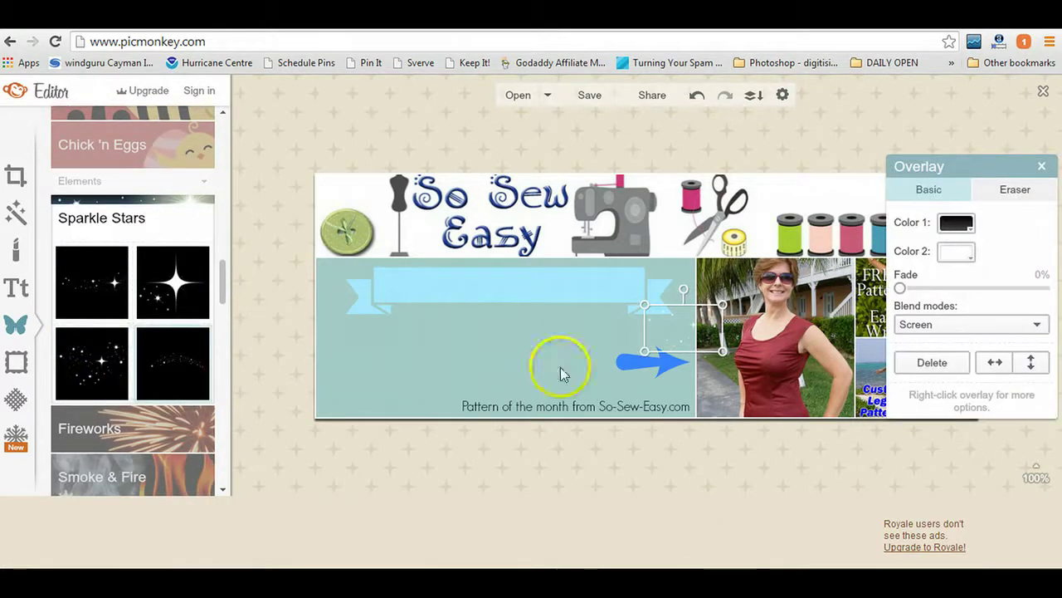
pyautogui.moveTo(689, 334); pyautogui.dragTo(664, 310)
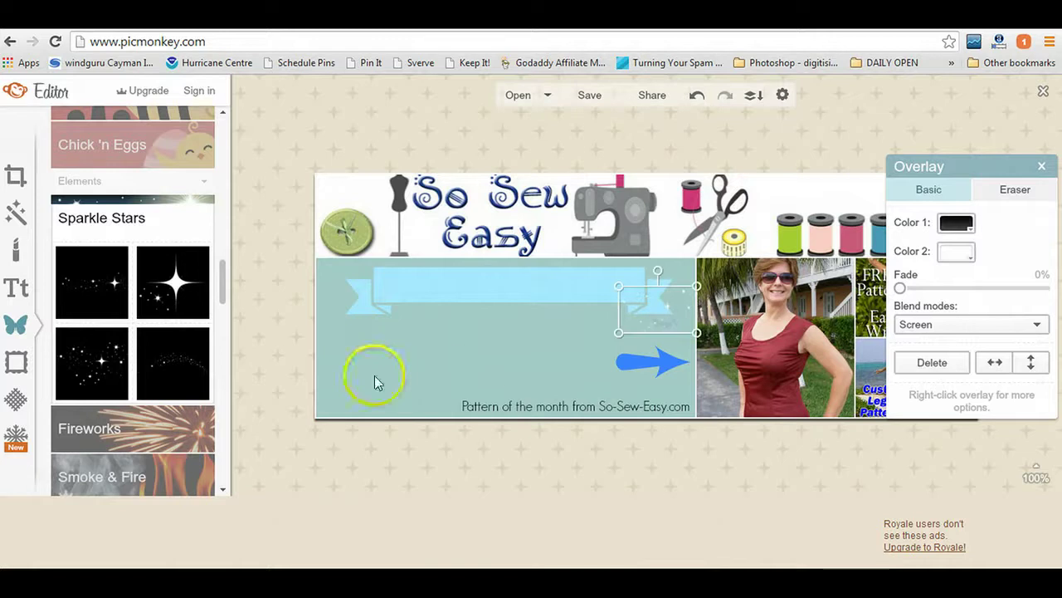
pyautogui.moveTo(95, 368); pyautogui.dragTo(347, 331)
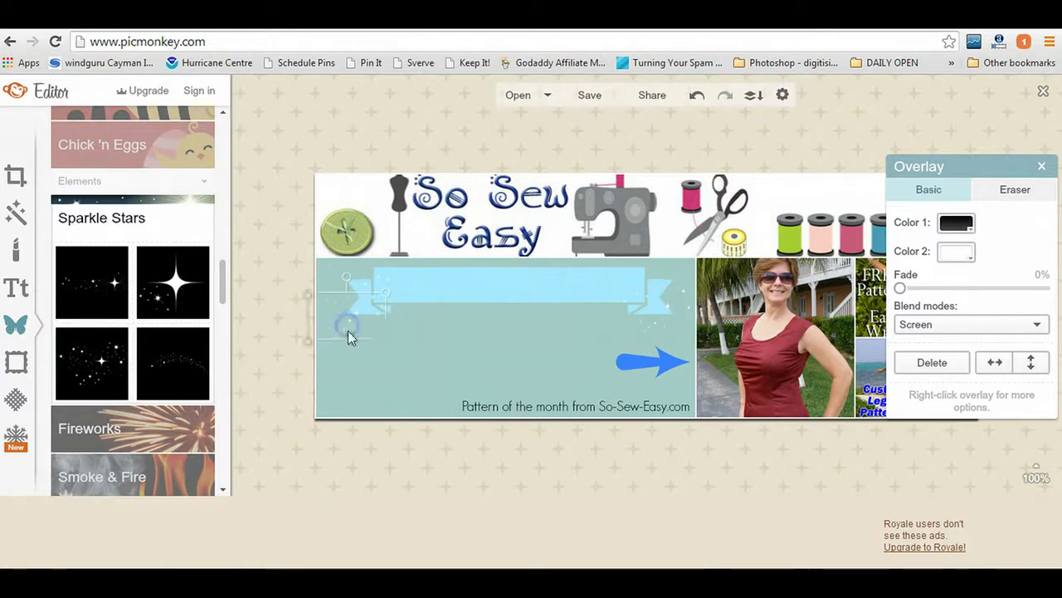
# - Add a large bright star at the teal cell's upper-left corner and a star cluster just left of the arrow
pyautogui.moveTo(173, 280); pyautogui.dragTo(336, 274)
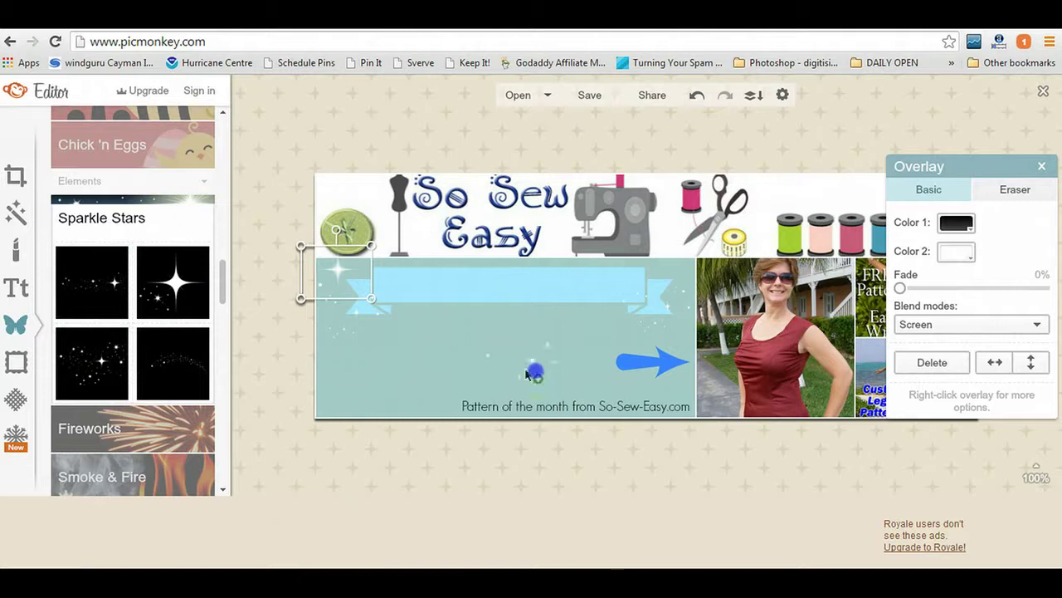
pyautogui.moveTo(585, 371); pyautogui.dragTo(585, 372)
pyautogui.click(493, 477)
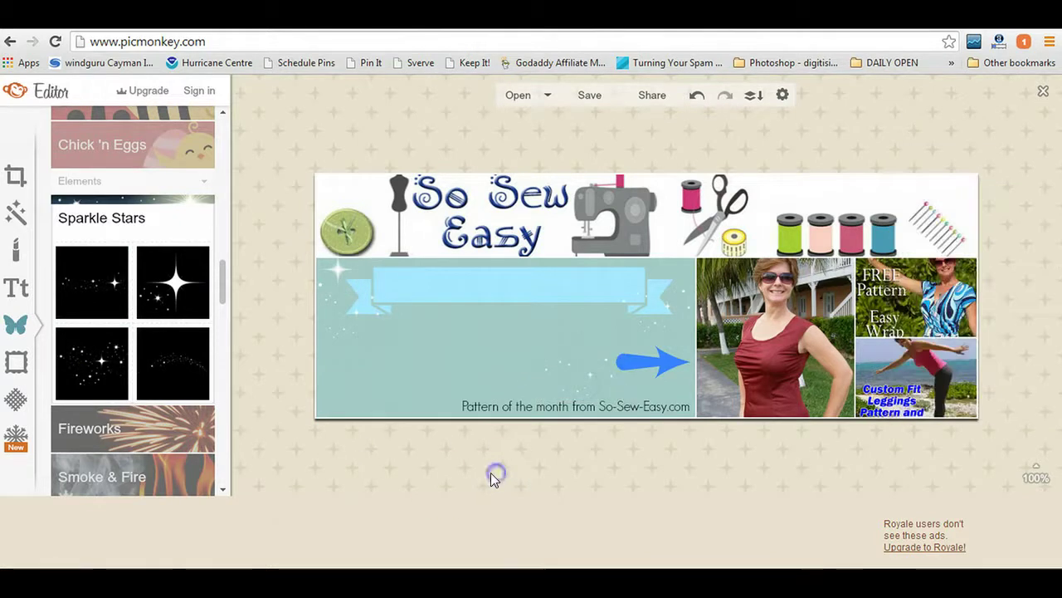
# - Add the arc-shaped sparkle trail to the teal cell and shift it to just below the middle of the banner
pyautogui.moveTo(173, 363); pyautogui.dragTo(506, 314)
pyautogui.click(470, 448)
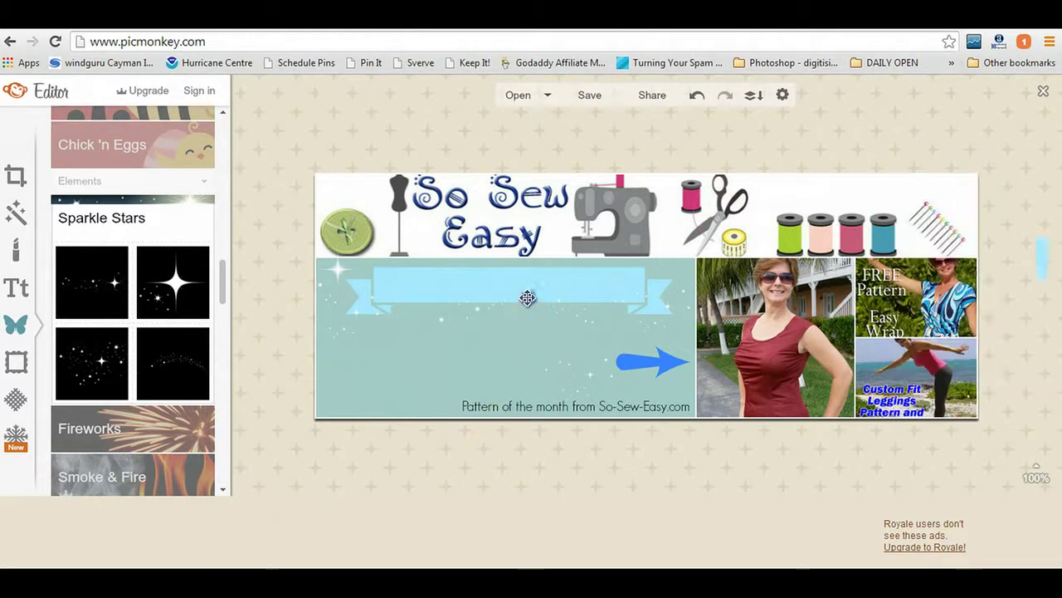
pyautogui.click(520, 303)
pyautogui.click(585, 323)
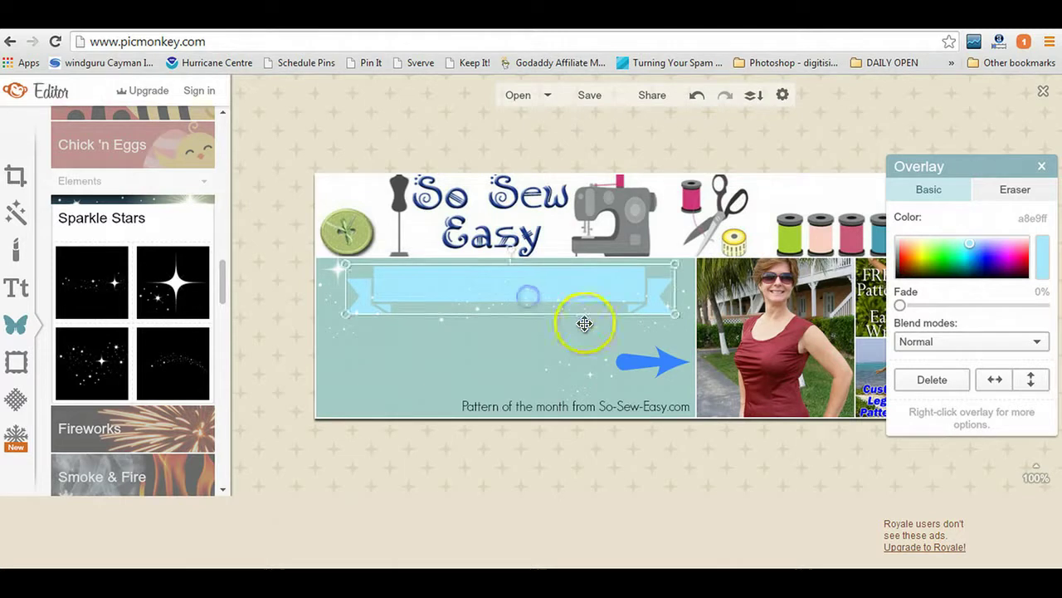
pyautogui.moveTo(586, 323); pyautogui.dragTo(575, 340)
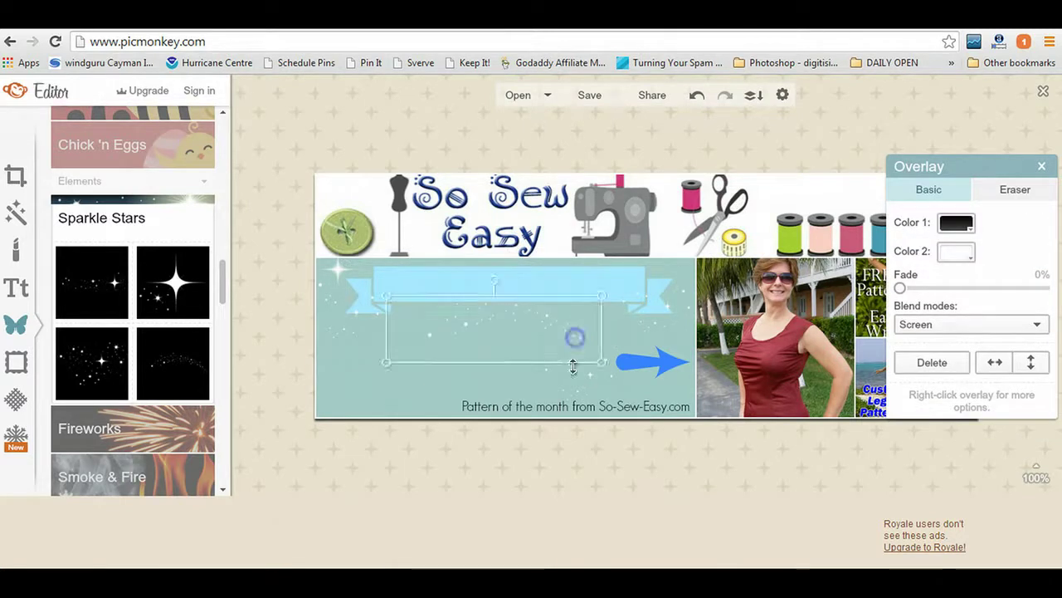
pyautogui.click(622, 442)
pyautogui.click(536, 329)
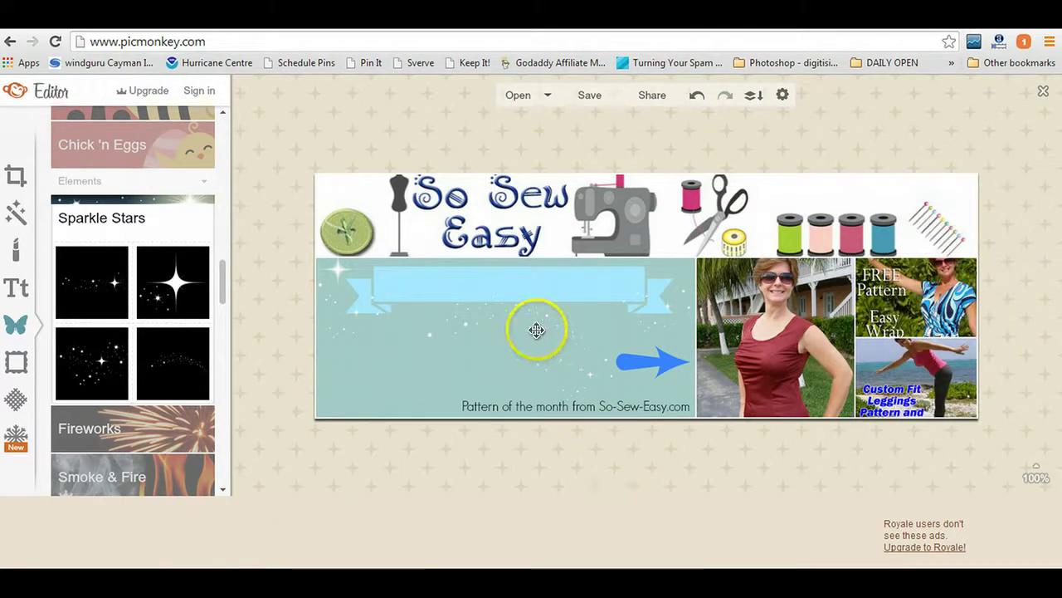
pyautogui.click(562, 459)
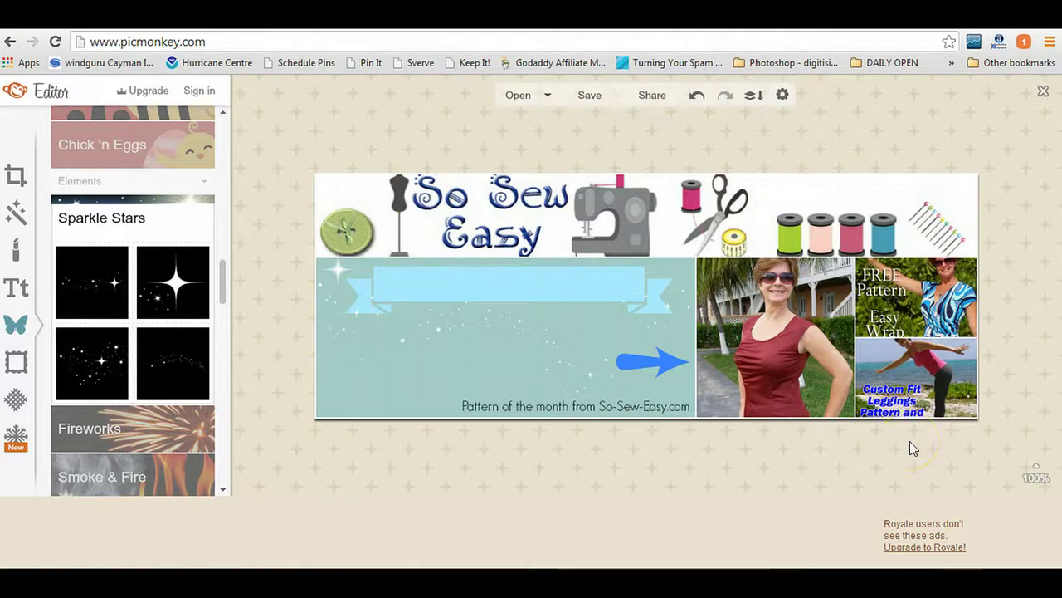
# - Save the blank cover design to the Desktop as a JPG named Facebook monthly template at Pierce quality
pyautogui.click(591, 96)
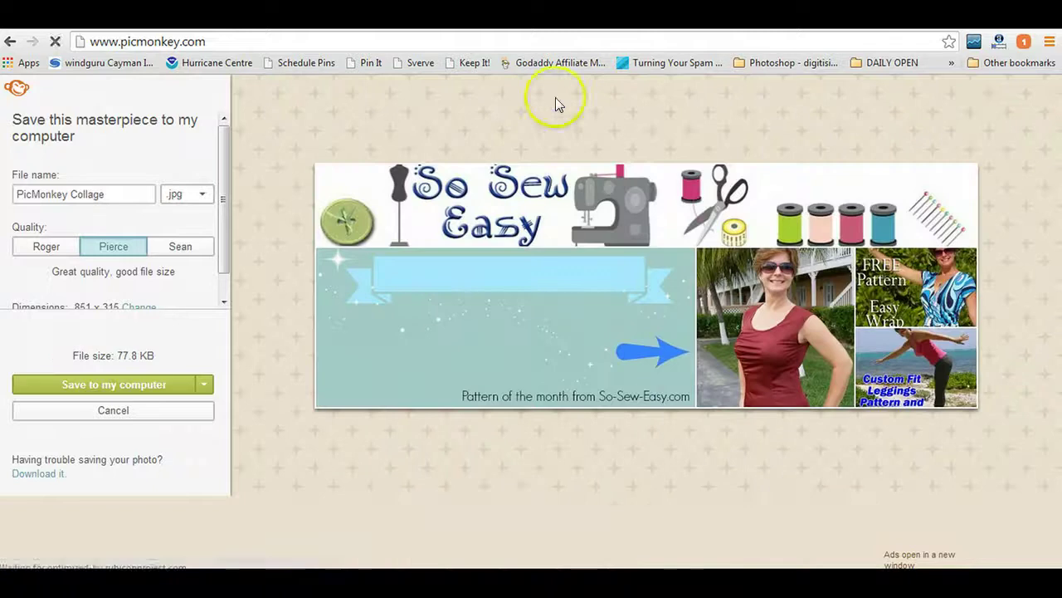
pyautogui.tripleClick(114, 186)
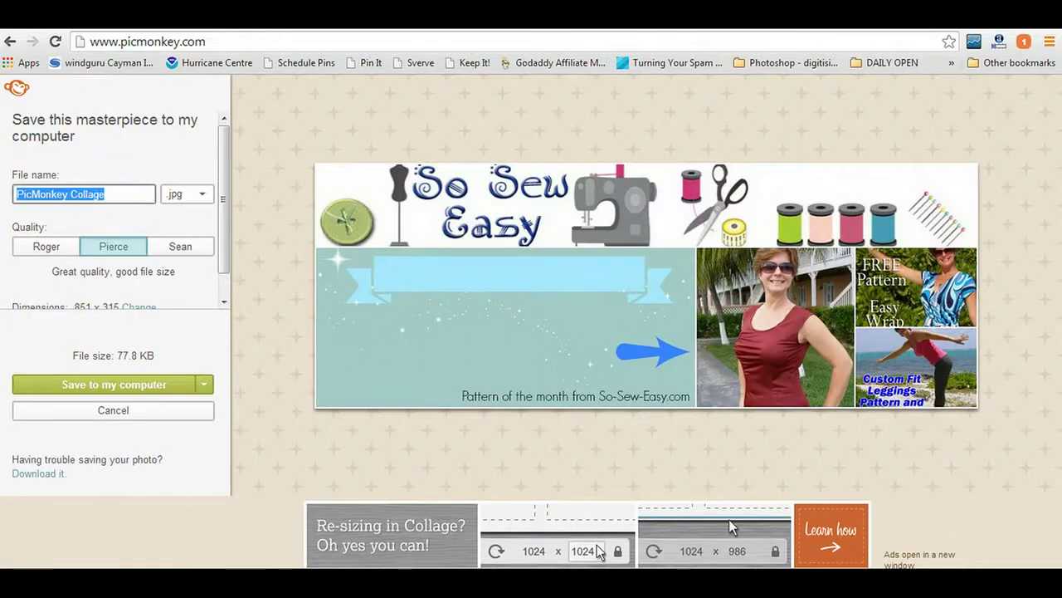
pyautogui.write('Facebook monthly template')
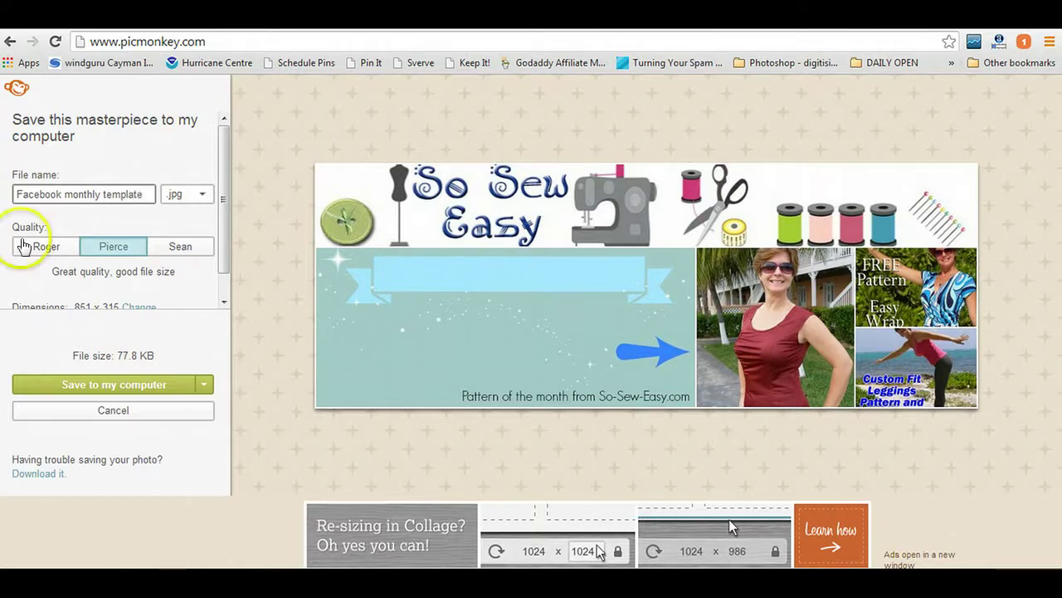
pyautogui.click(90, 385)
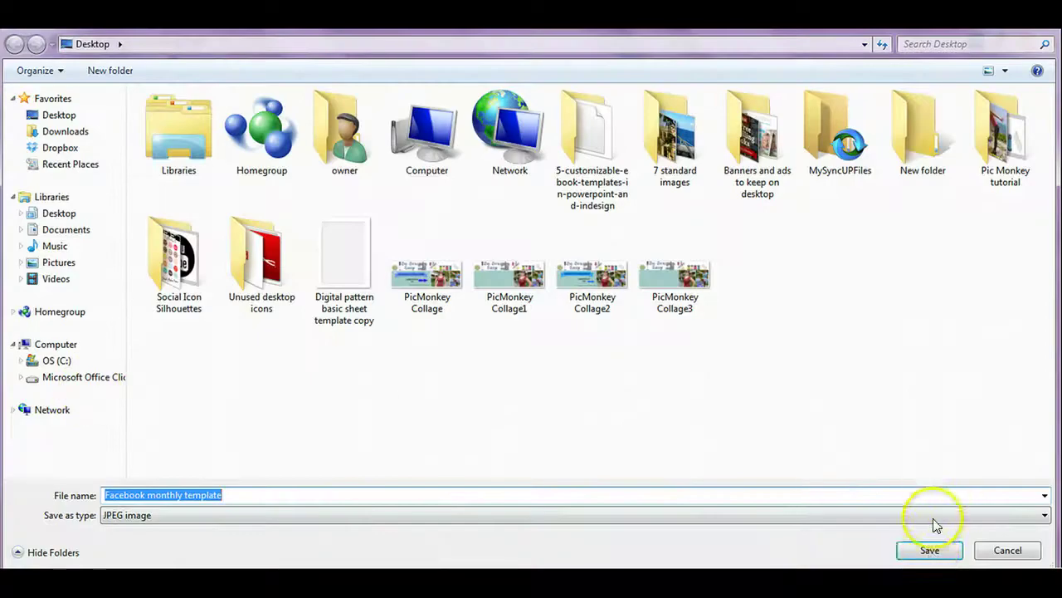
pyautogui.click(929, 550)
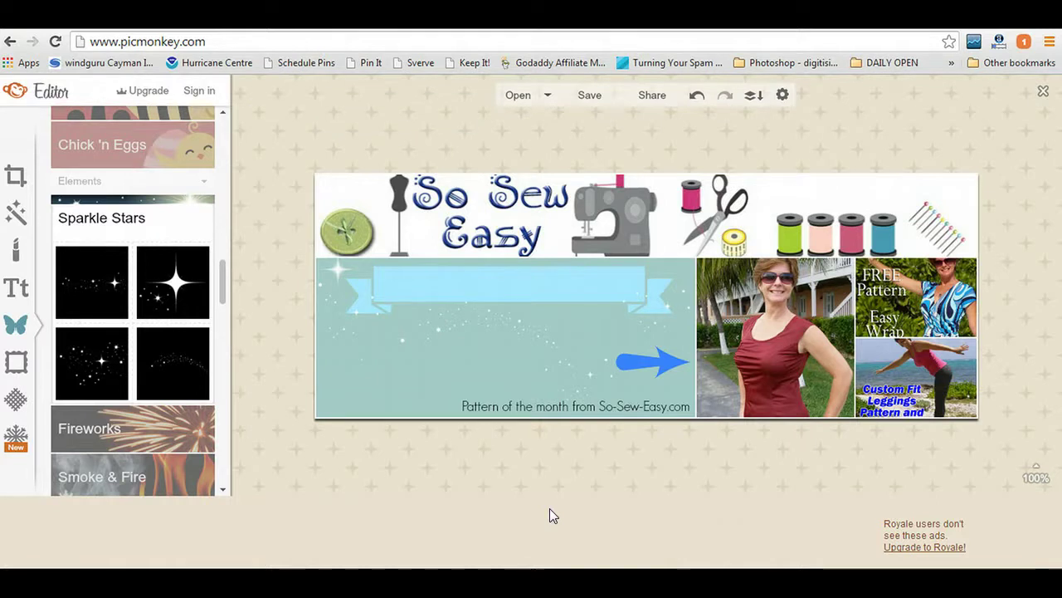
pyautogui.click(542, 508)
# - Add the centred text "Gathered front top" to the cover in the Poetsen One font
pyautogui.click(18, 297)
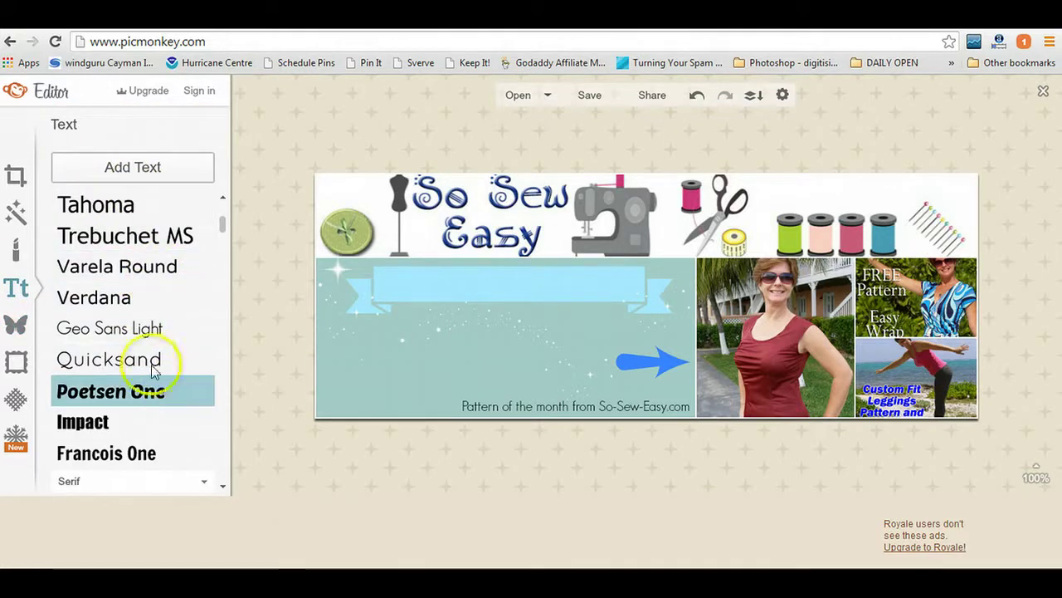
pyautogui.click(147, 166)
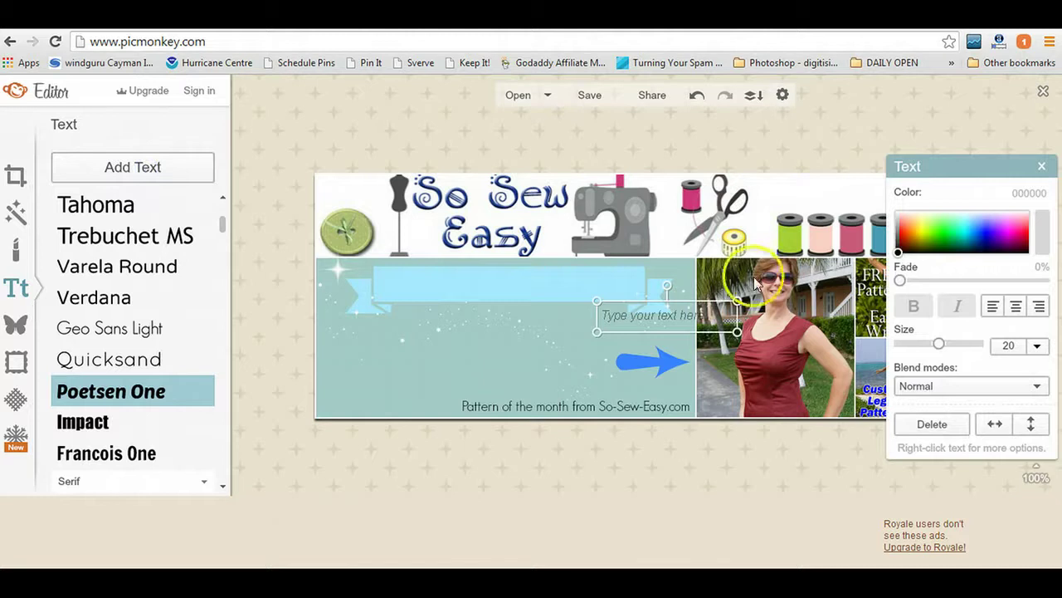
pyautogui.click(686, 315)
pyautogui.write('Gathere')
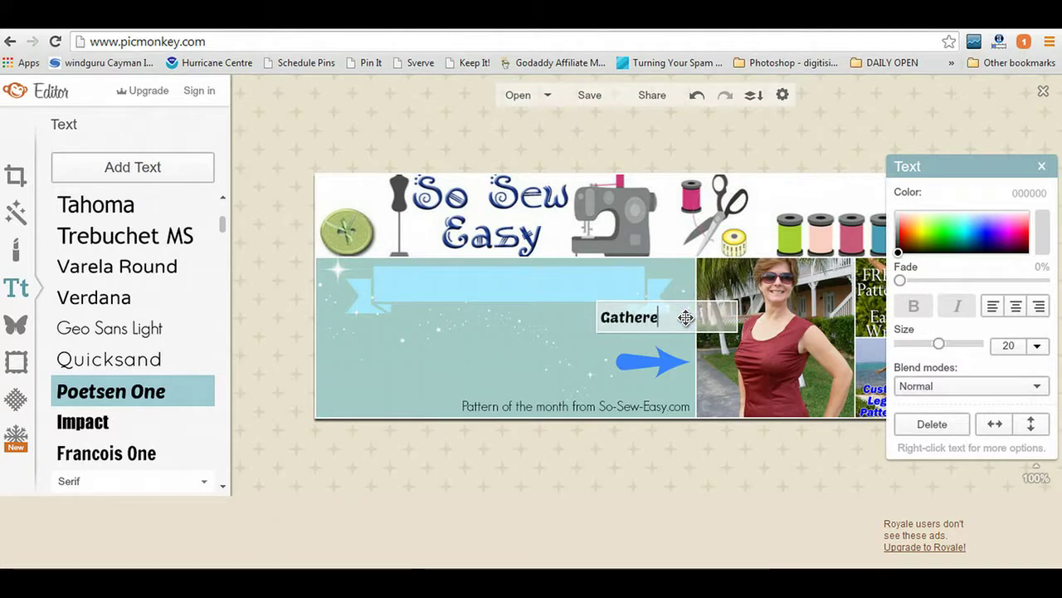
pyautogui.write('d front top')
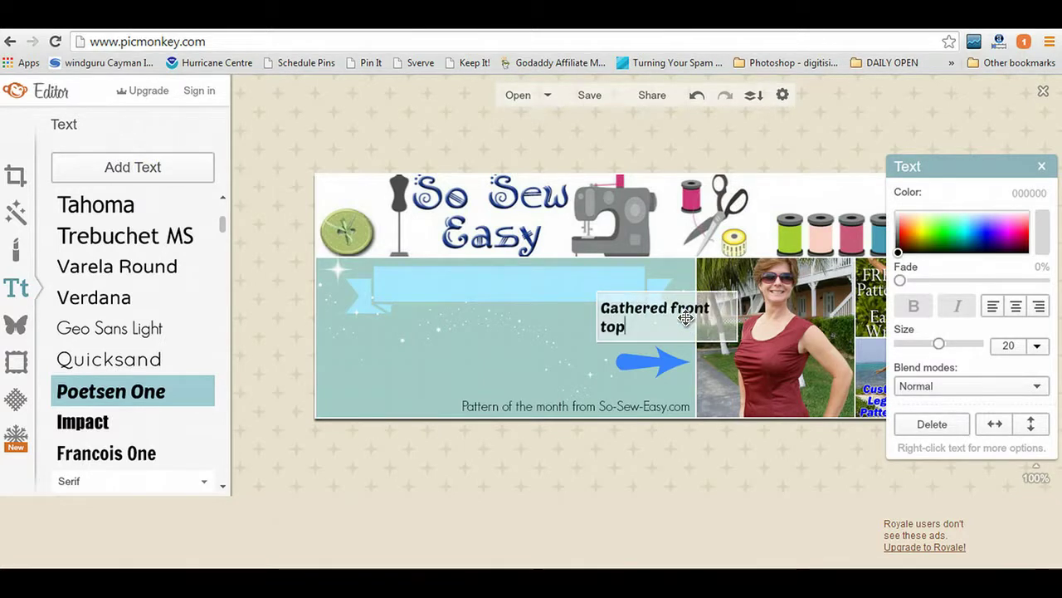
pyautogui.click(1017, 312)
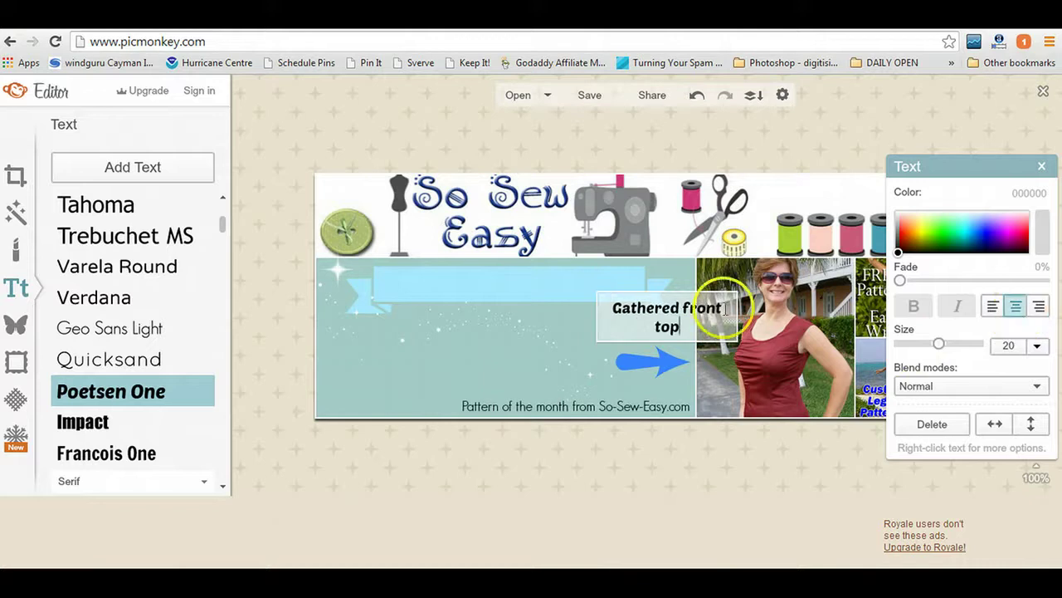
pyautogui.click(700, 456)
# - Move the "Gathered front top" text beside the arrow in the teal cell and set its size to 24
pyautogui.moveTo(679, 297); pyautogui.dragTo(595, 345)
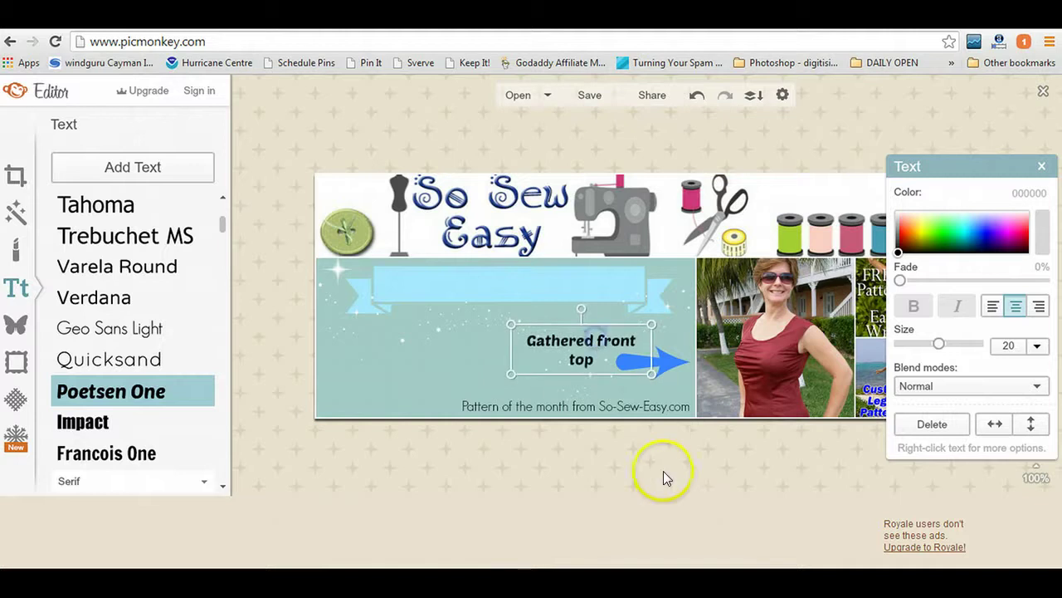
pyautogui.click(465, 377)
pyautogui.click(596, 340)
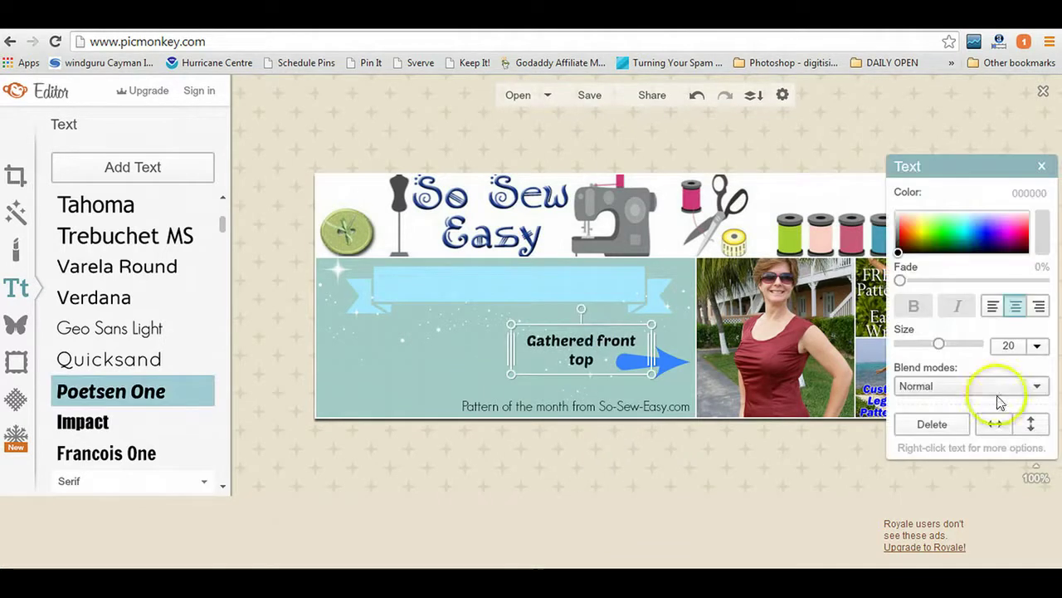
pyautogui.click(1037, 347)
pyautogui.moveTo(1044, 384); pyautogui.dragTo(1048, 410)
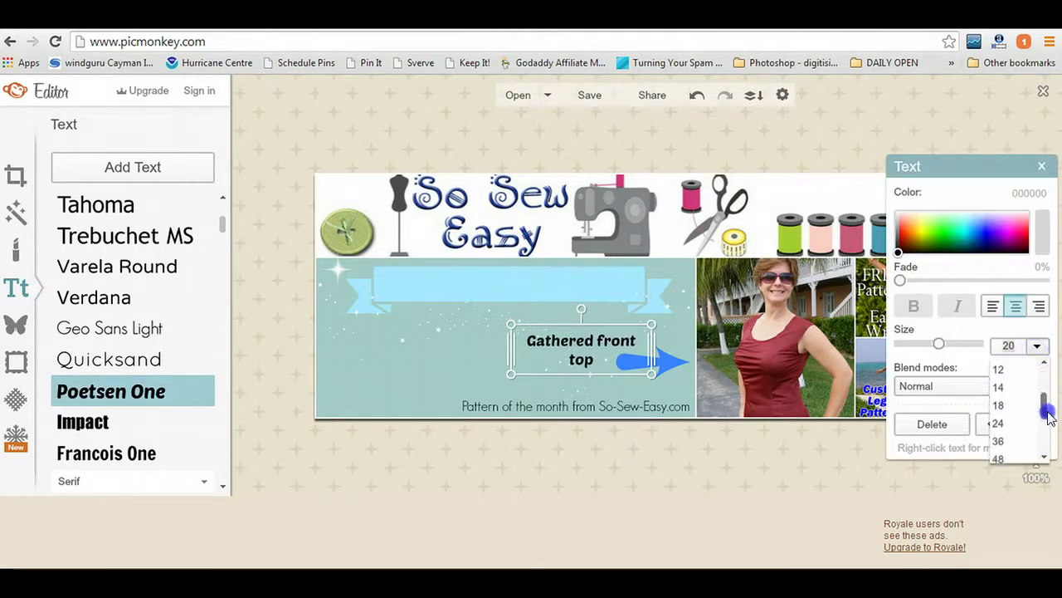
pyautogui.click(1017, 425)
pyautogui.click(709, 446)
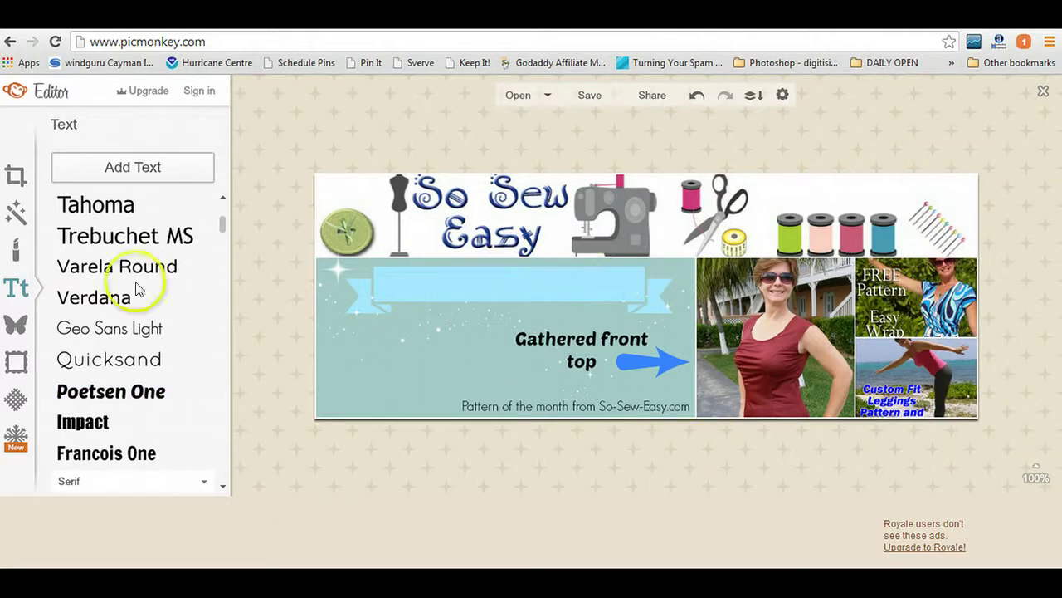
# - Add the text "January's free pattern of the month" in the Tahoma font
pyautogui.click(131, 204)
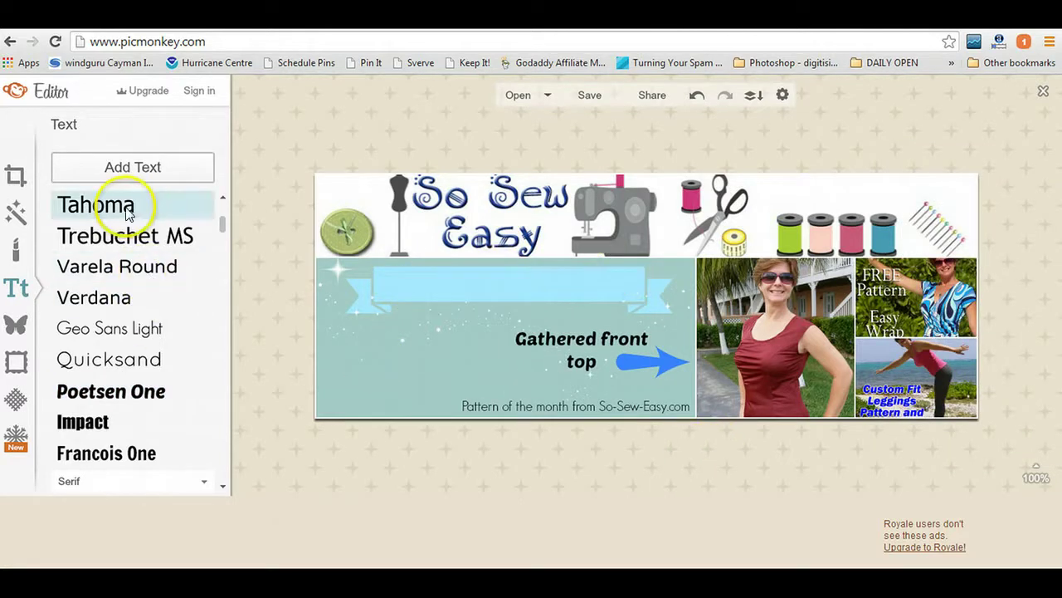
pyautogui.click(144, 167)
pyautogui.click(913, 306)
pyautogui.click(641, 298)
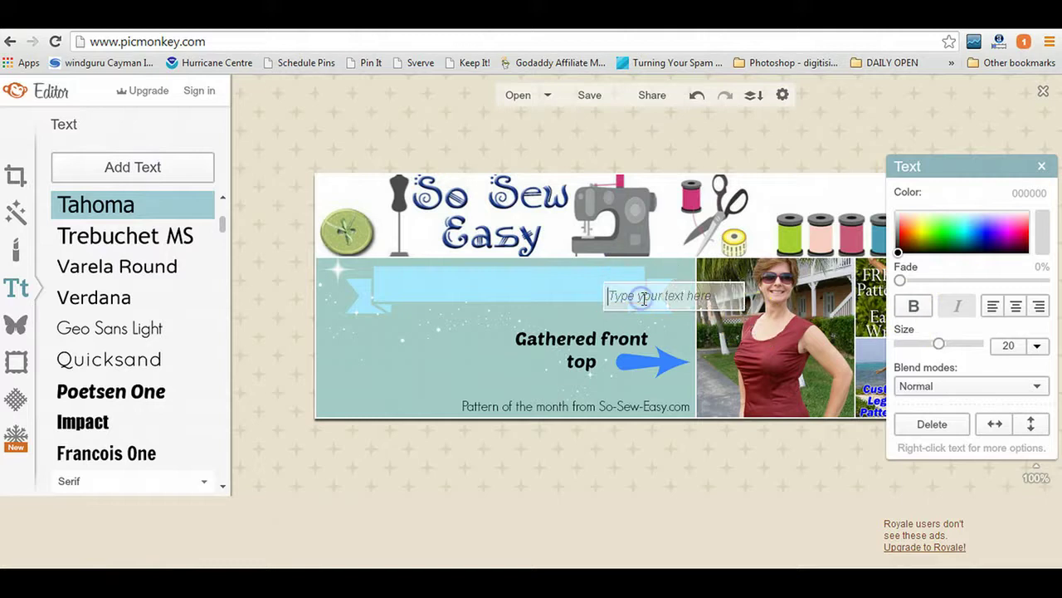
pyautogui.write("January's fr")
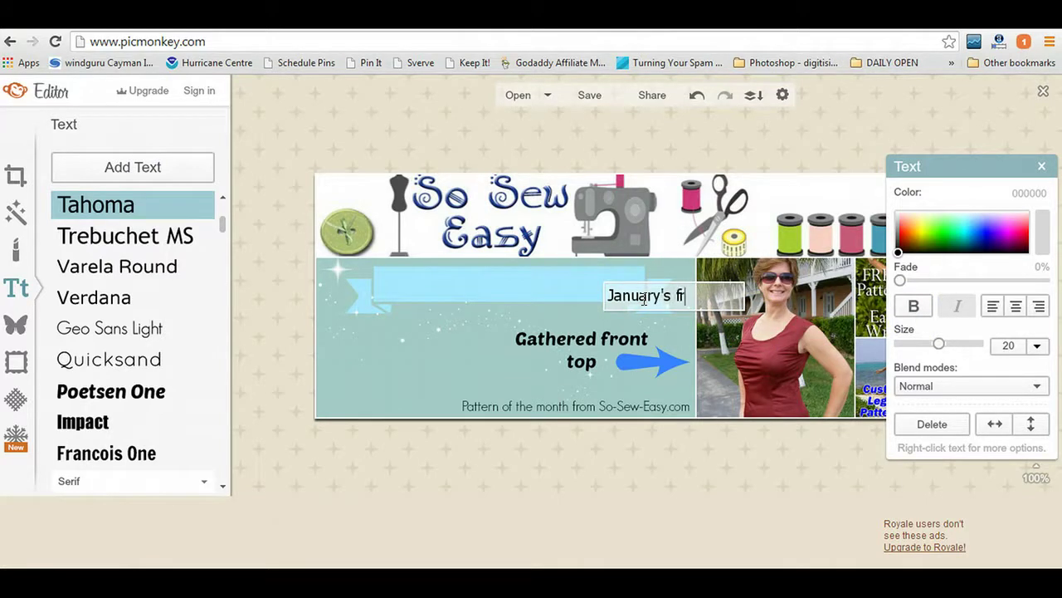
pyautogui.write('ee pattern of')
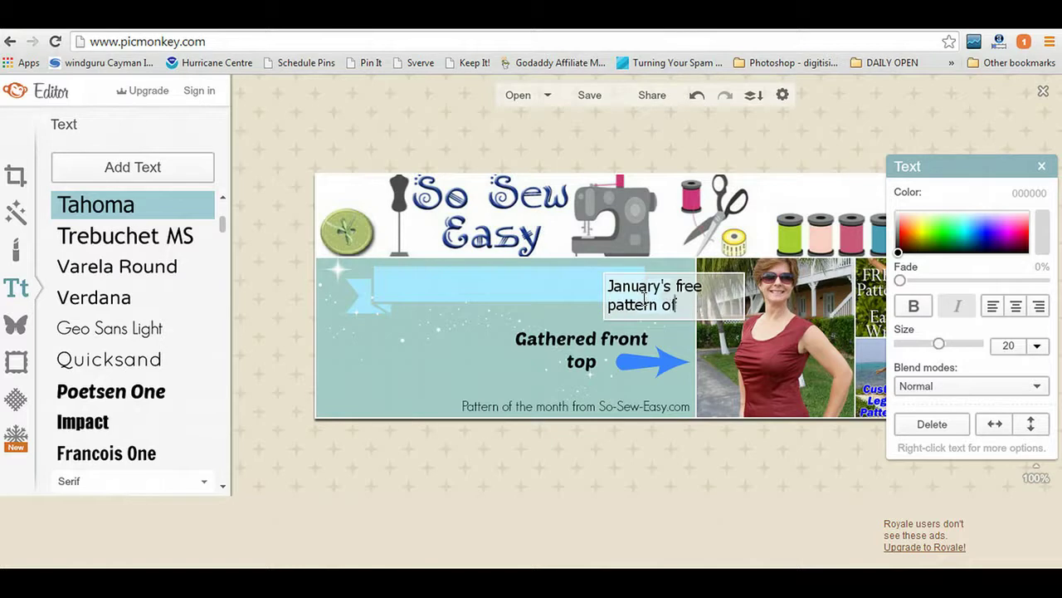
pyautogui.write(' the mnth')
pyautogui.press('BackSpace')
pyautogui.press('BackSpace')
pyautogui.press('BackSpace')
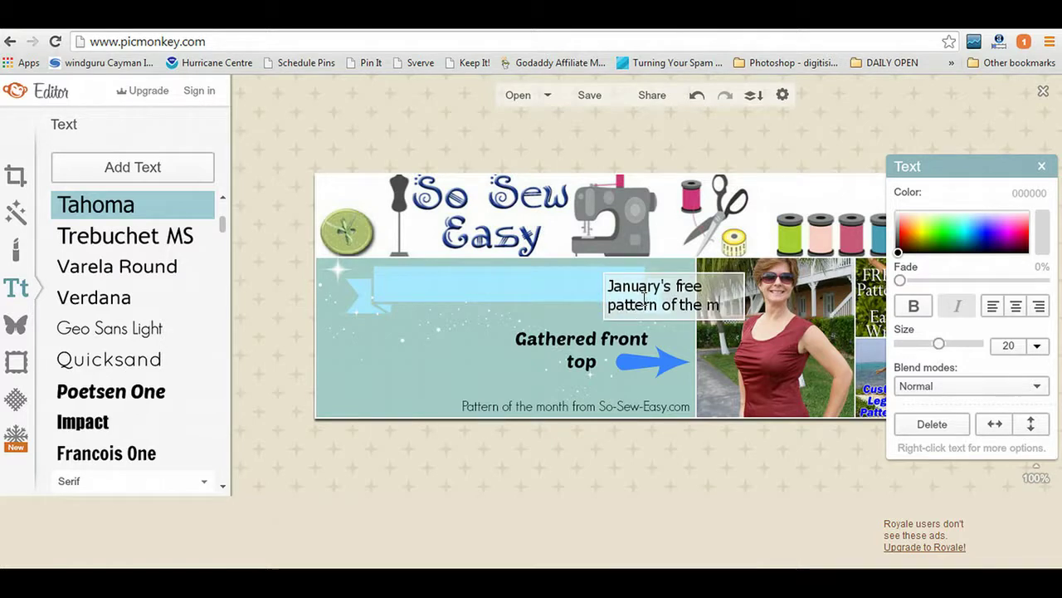
pyautogui.write('onth')
pyautogui.click(536, 308)
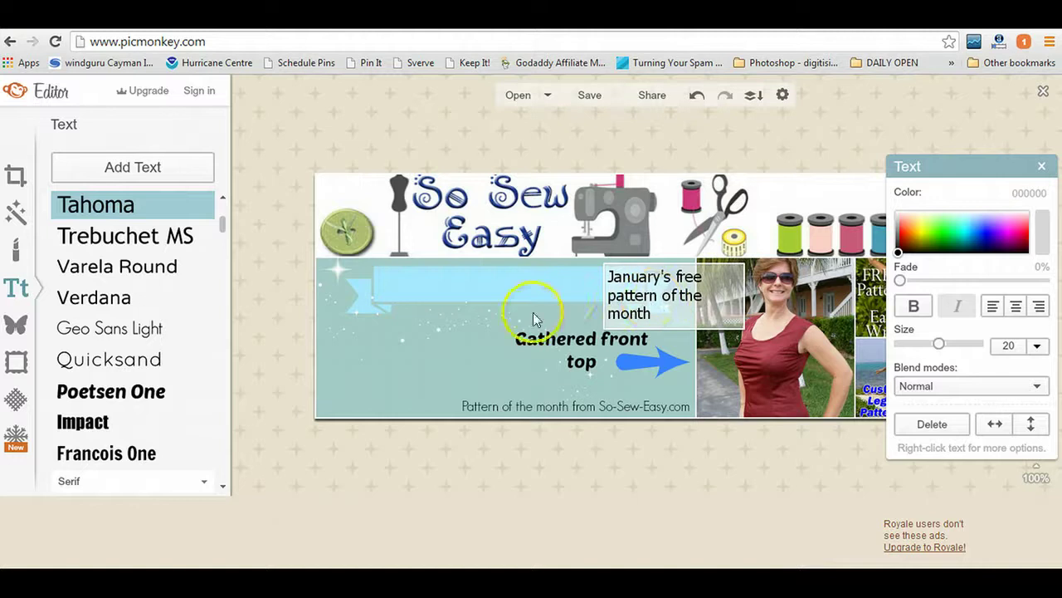
# - Widen the January heading's box so it fits on one line and place it on the banner
pyautogui.moveTo(606, 300); pyautogui.dragTo(465, 300)
pyautogui.click(539, 300)
pyautogui.moveTo(539, 300); pyautogui.dragTo(455, 280)
# - Try the January heading at size 24, widening its box to one line and shifting it over the banner
pyautogui.click(1037, 345)
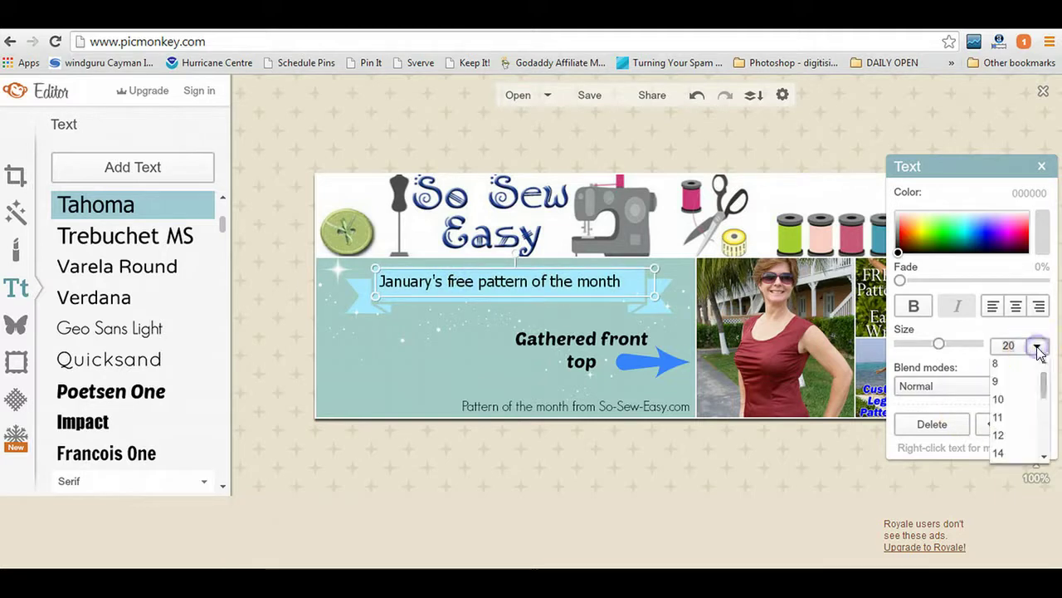
pyautogui.scroll(-2, 1045, 404)
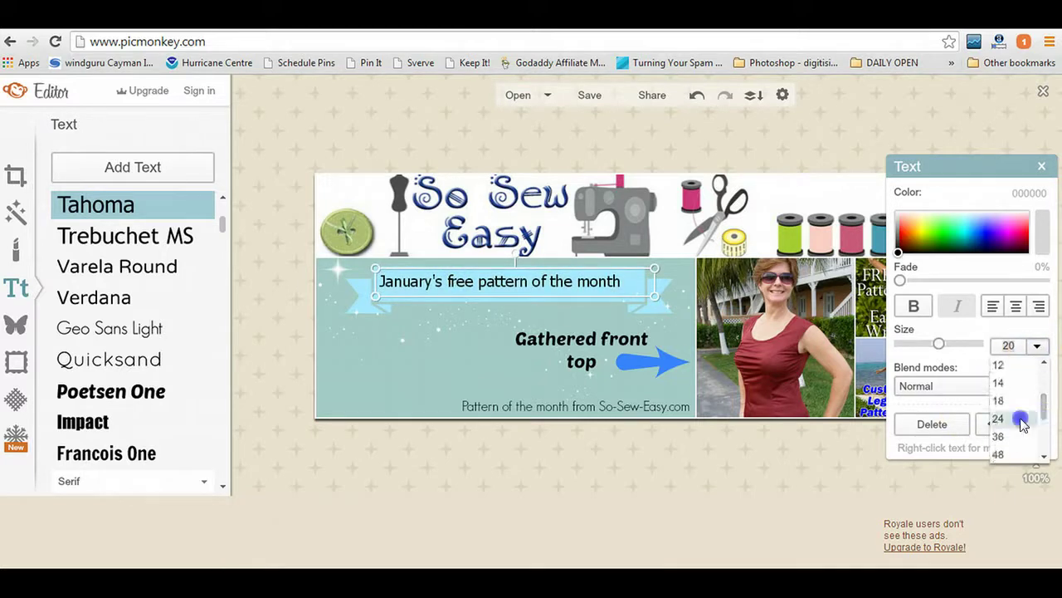
pyautogui.click(1017, 420)
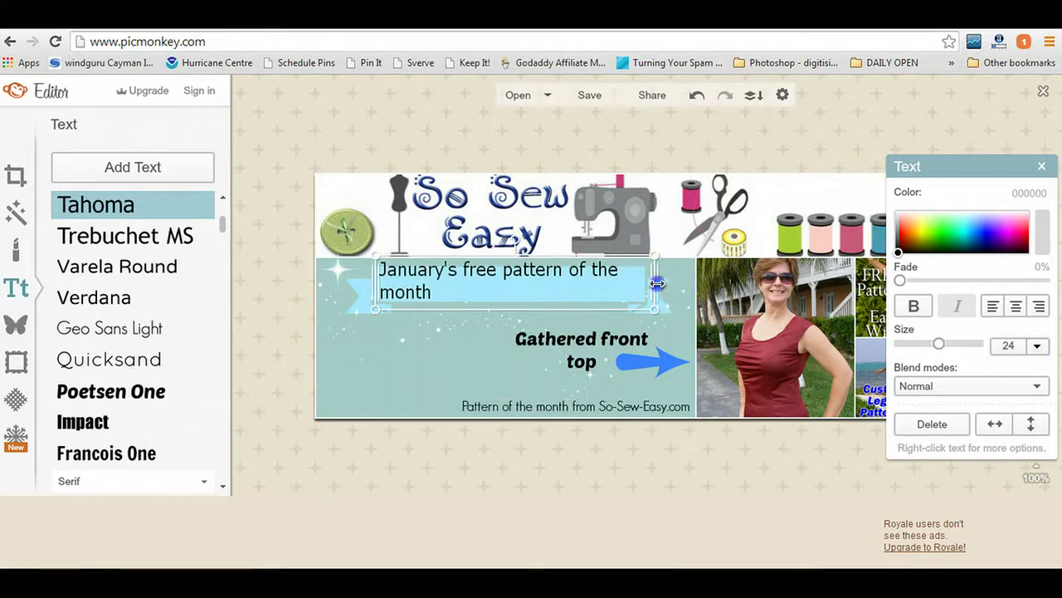
pyautogui.moveTo(657, 283); pyautogui.dragTo(685, 284)
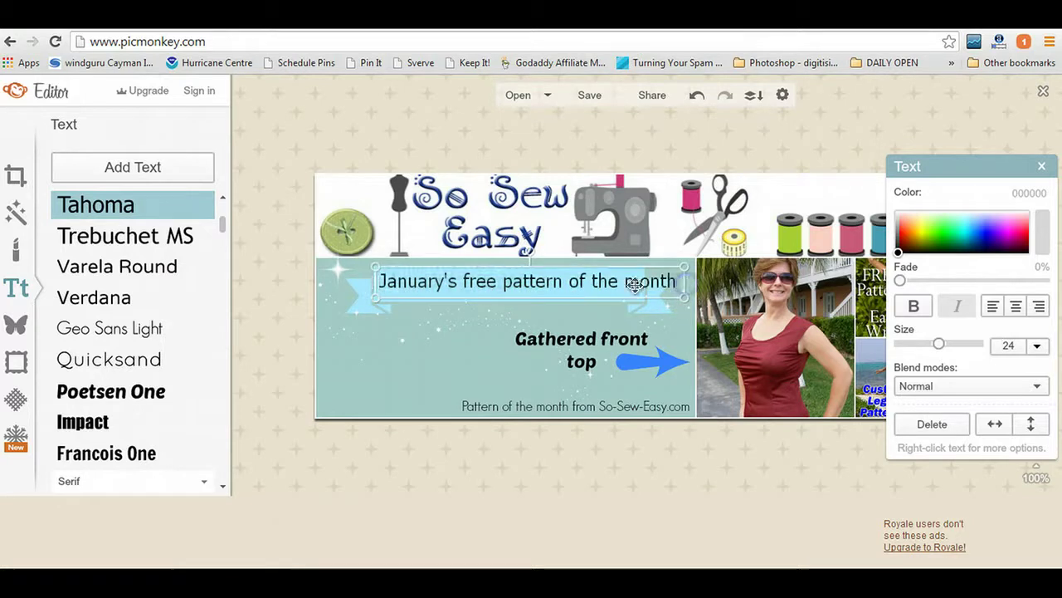
pyautogui.moveTo(610, 283); pyautogui.dragTo(601, 285)
# - Reduce the January heading's text size to 22, and then to 20
pyautogui.click(1024, 343)
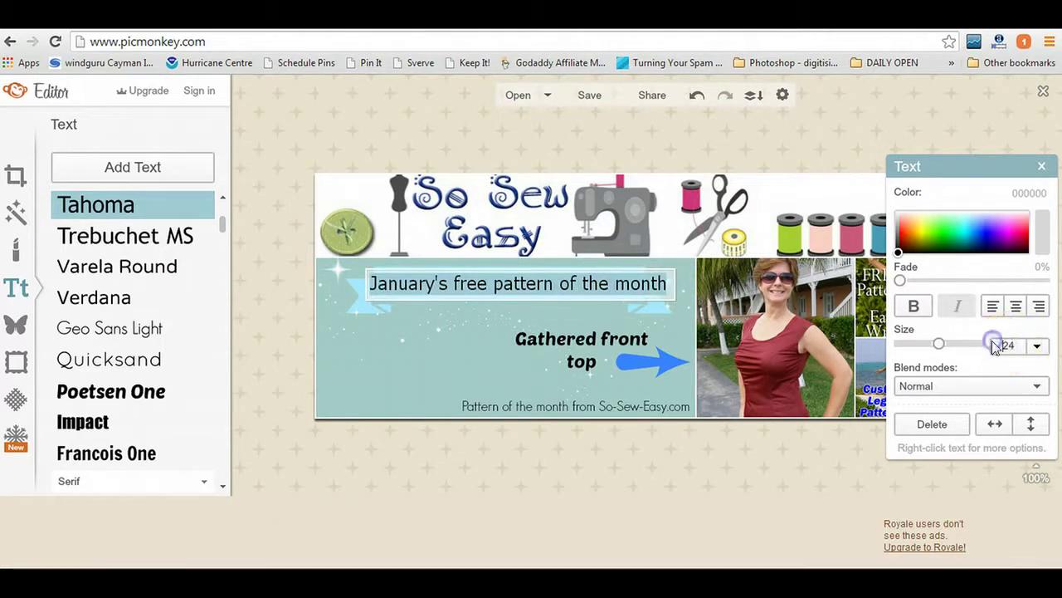
pyautogui.doubleClick(1021, 346)
pyautogui.write('22')
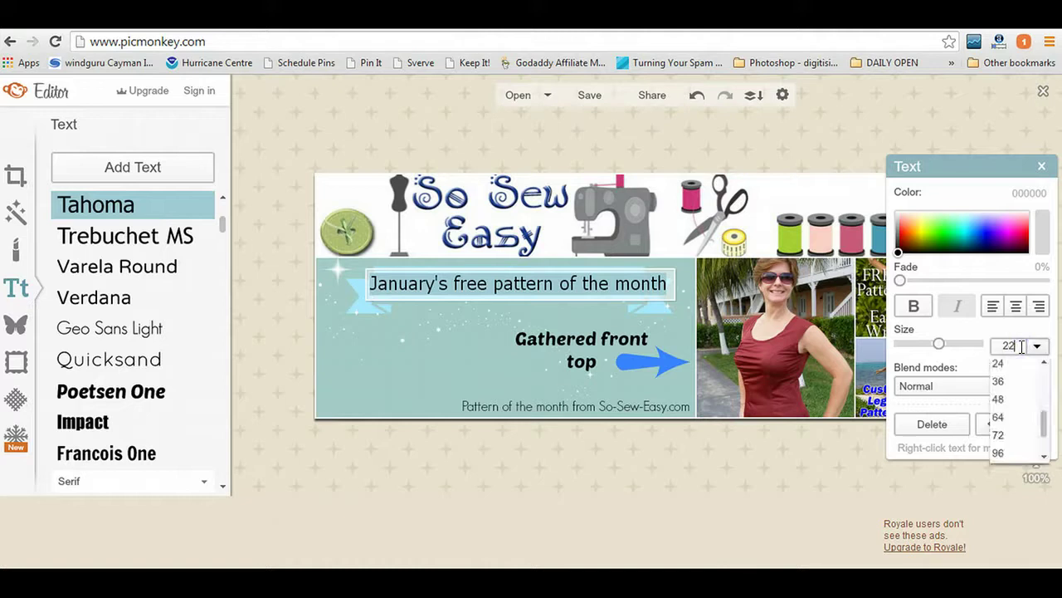
pyautogui.press('Return')
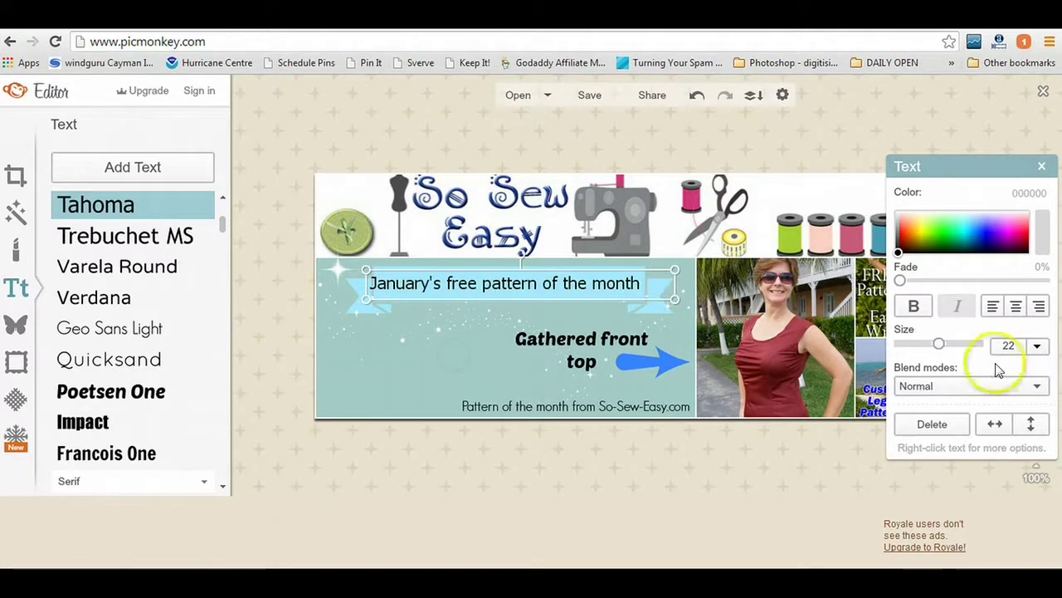
pyautogui.click(1024, 346)
pyautogui.write('20')
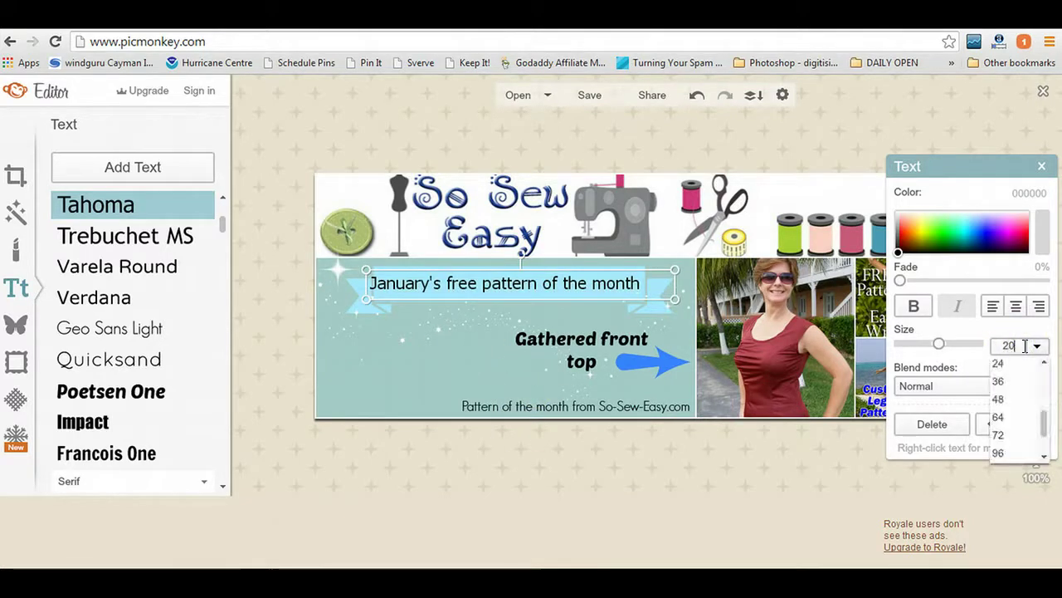
pyautogui.press('Return')
# - Nudge the banner slightly and centre the January heading on it
pyautogui.click(486, 285)
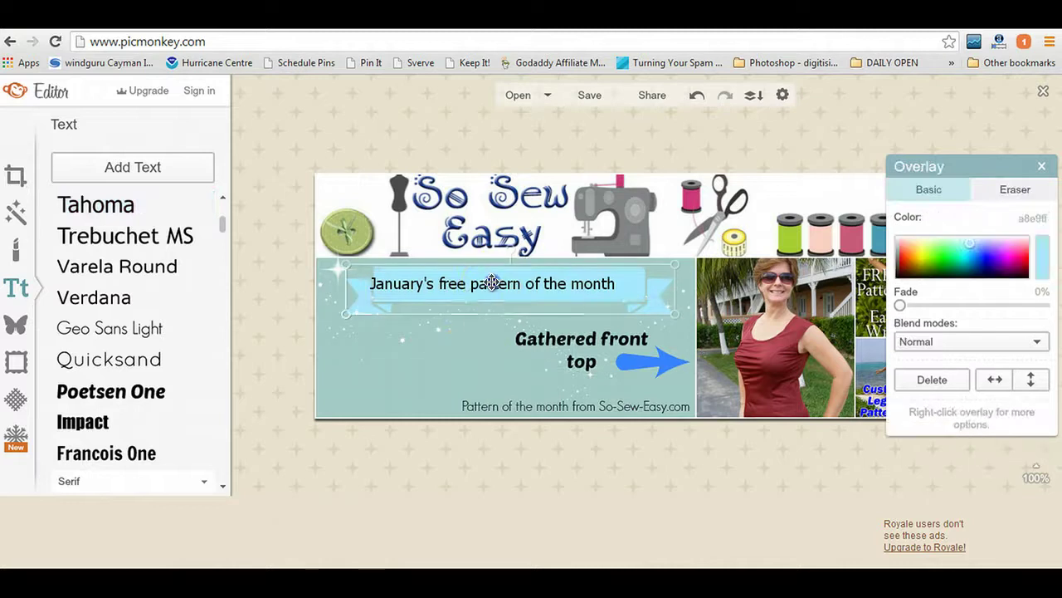
pyautogui.moveTo(493, 282); pyautogui.dragTo(500, 280)
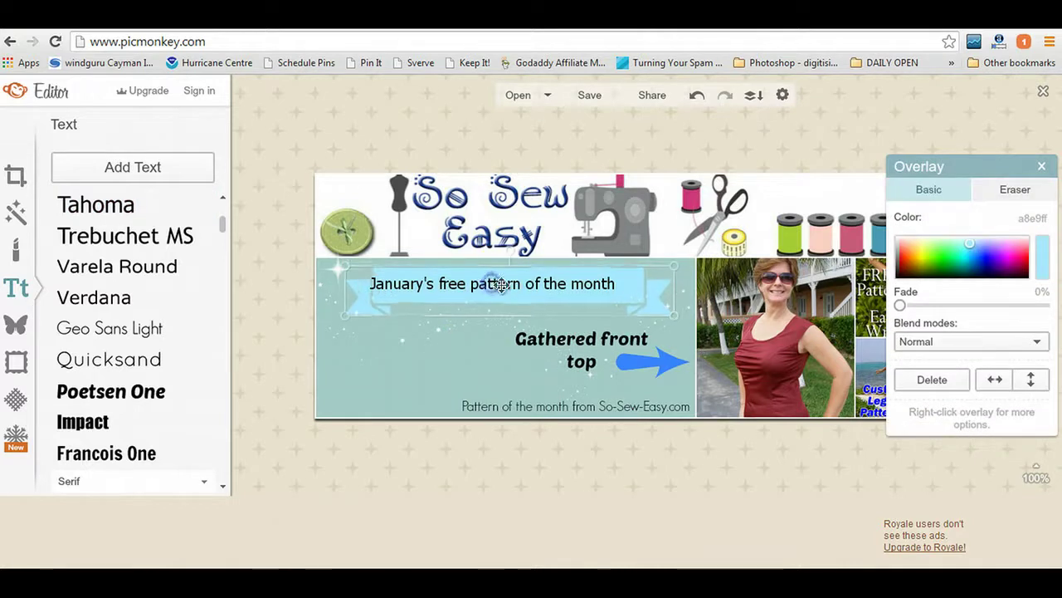
pyautogui.click(612, 284)
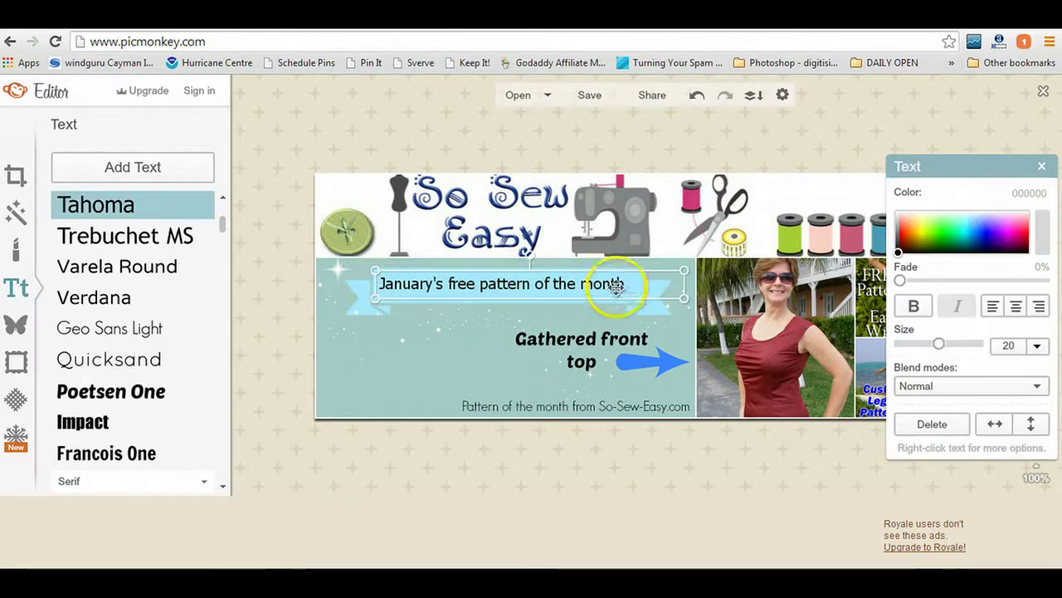
pyautogui.moveTo(619, 284); pyautogui.dragTo(617, 286)
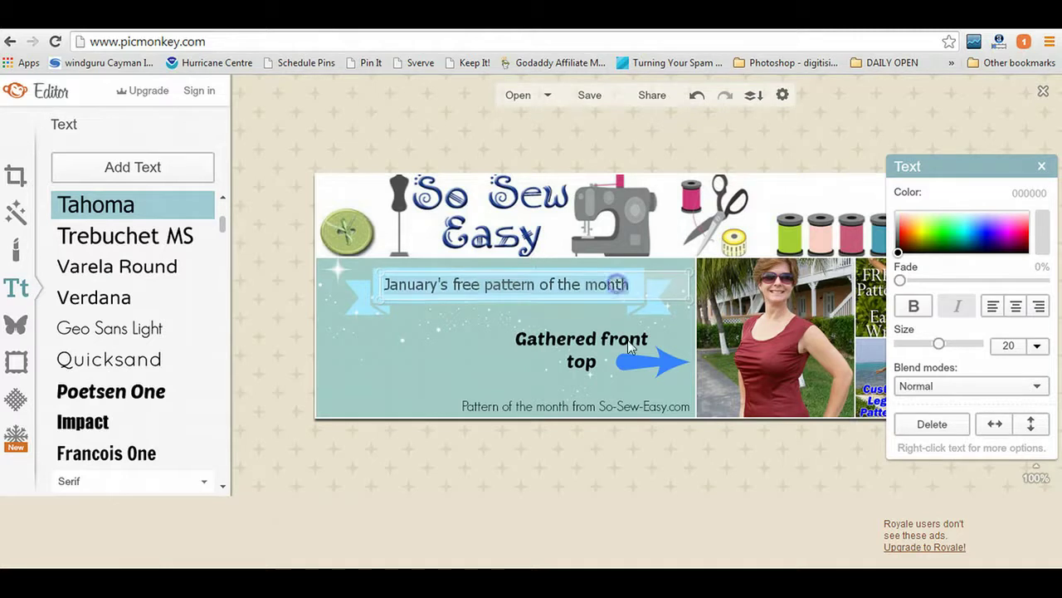
pyautogui.click(698, 462)
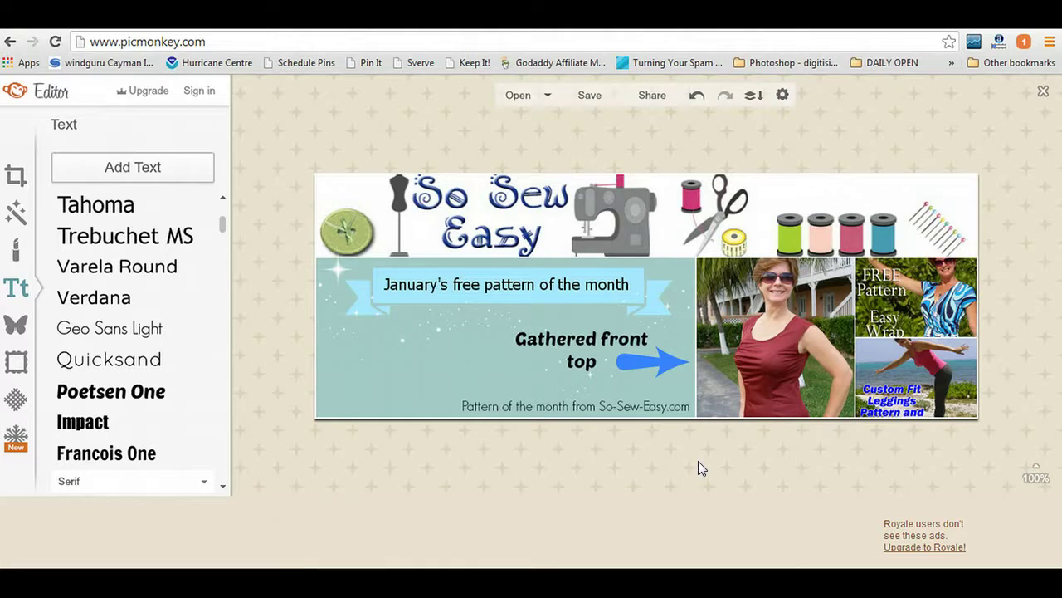
# - Save the finished cover to the computer as a JPG named FB Cover January at Pierce quality
pyautogui.click(591, 95)
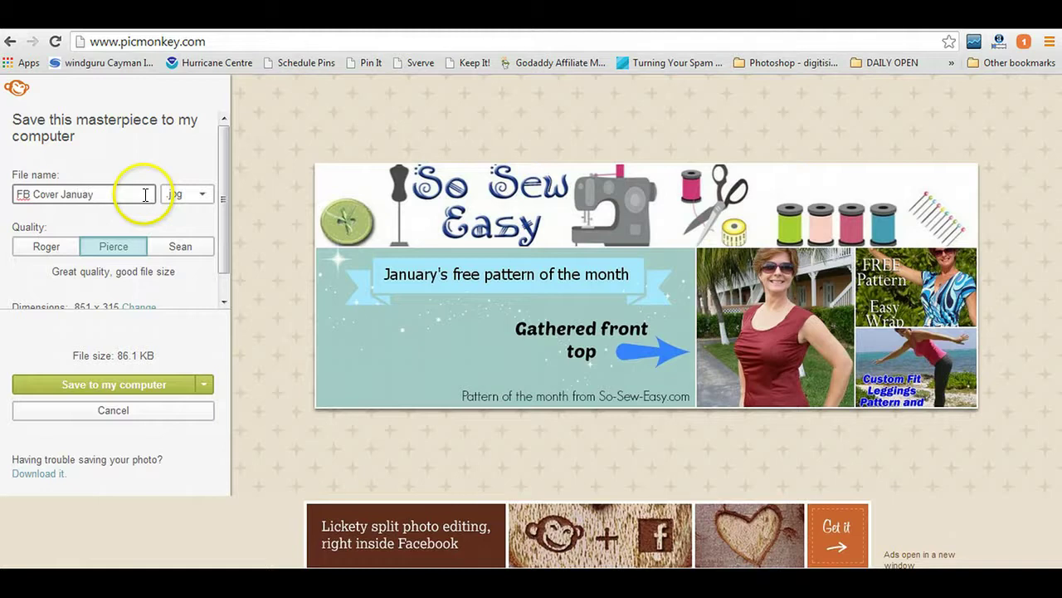
pyautogui.click(123, 385)
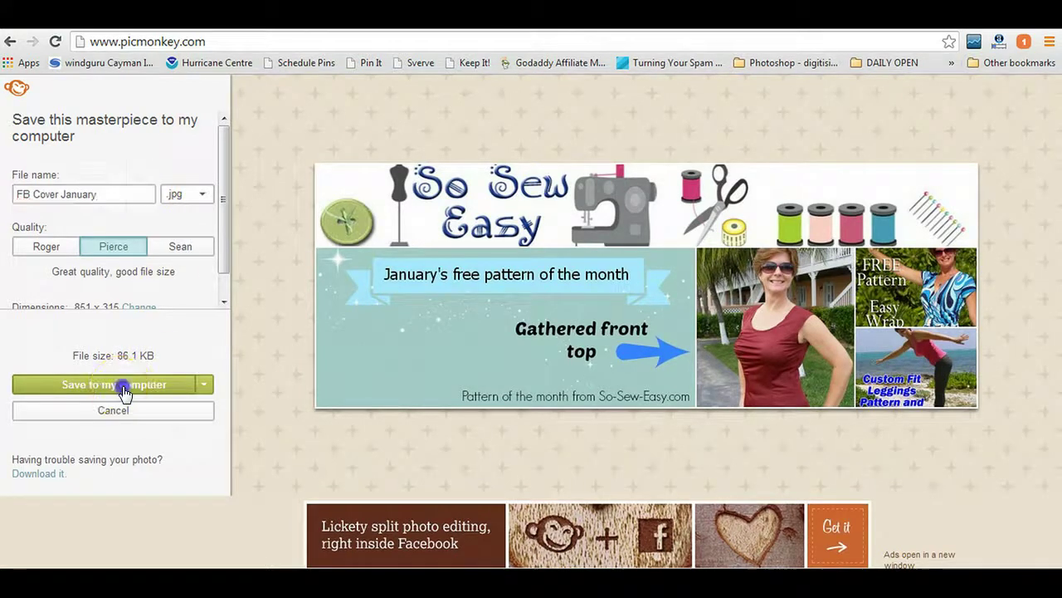
pyautogui.click(907, 548)
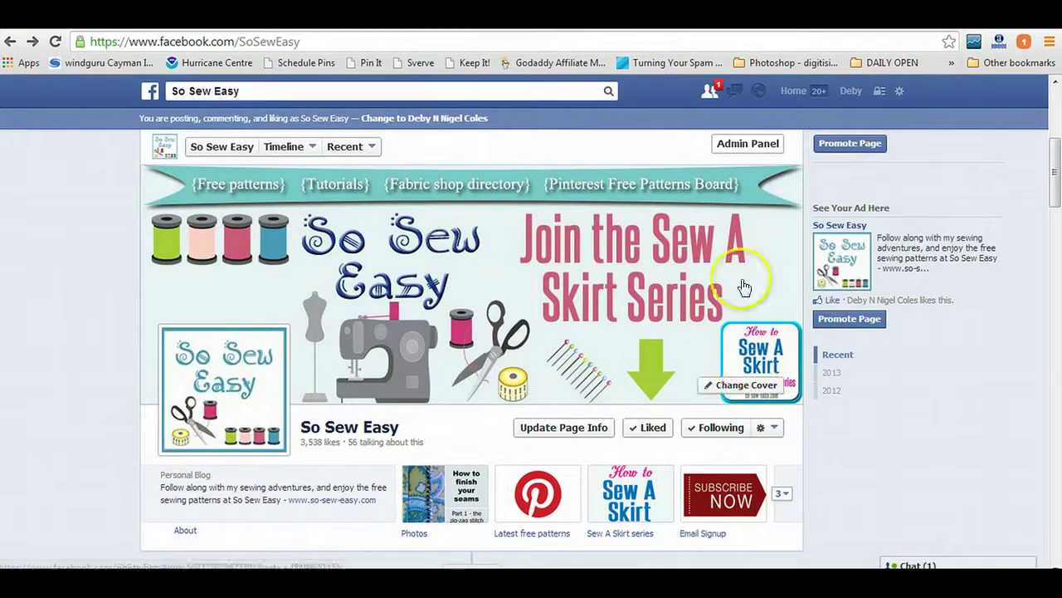
# - On the So Sew Easy Facebook page, try FB Cover January from the desktop as the new cover photo
pyautogui.click(741, 386)
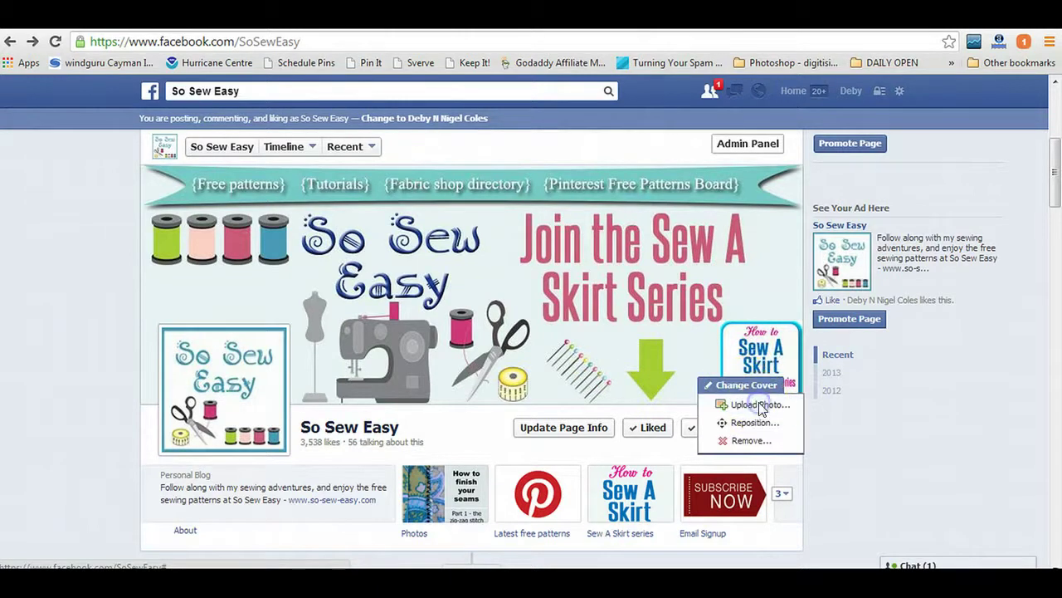
pyautogui.click(756, 404)
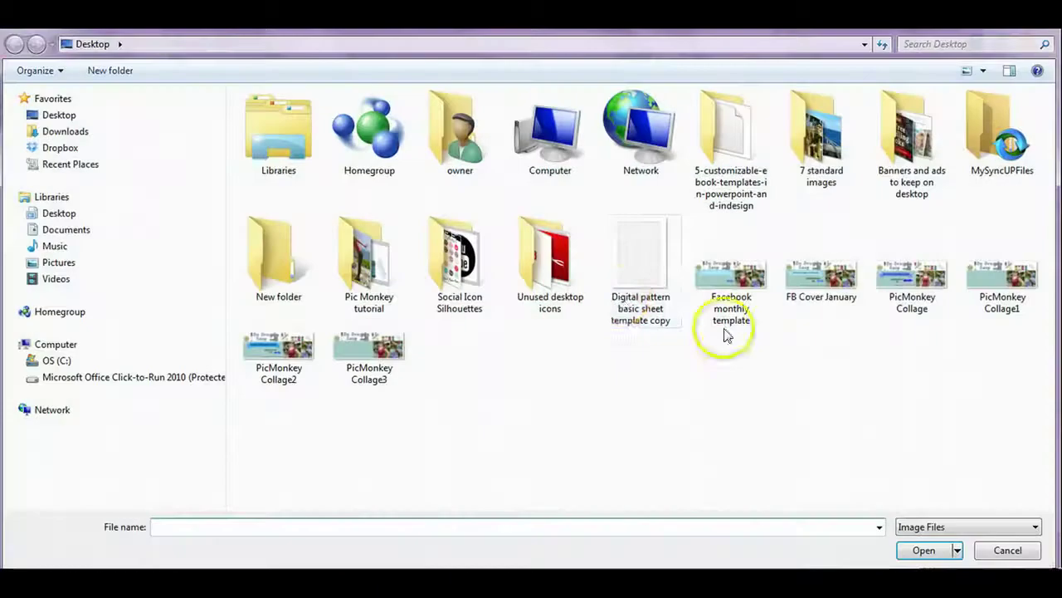
pyautogui.click(807, 302)
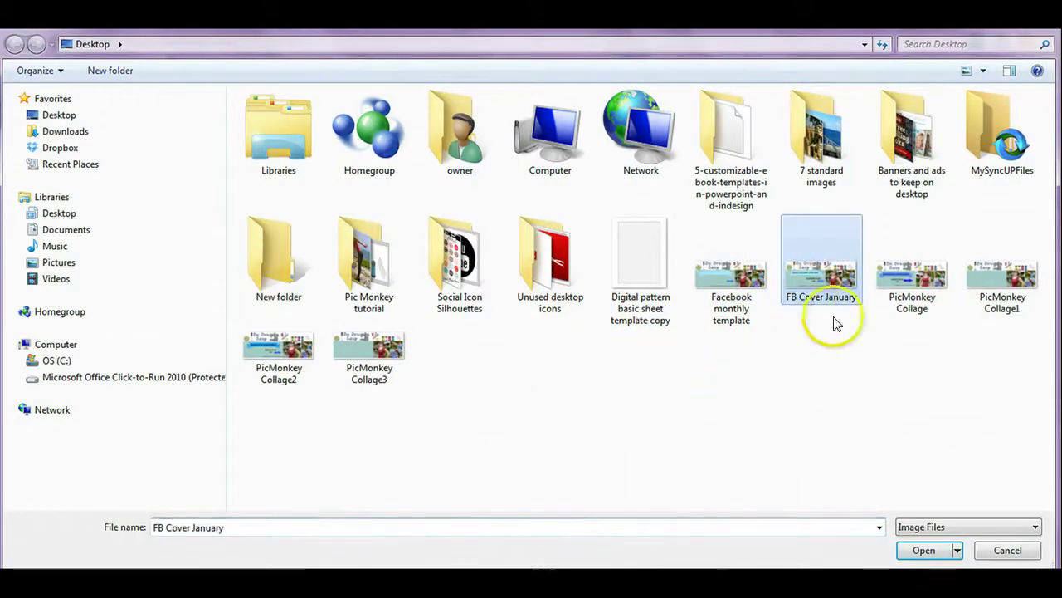
pyautogui.click(923, 550)
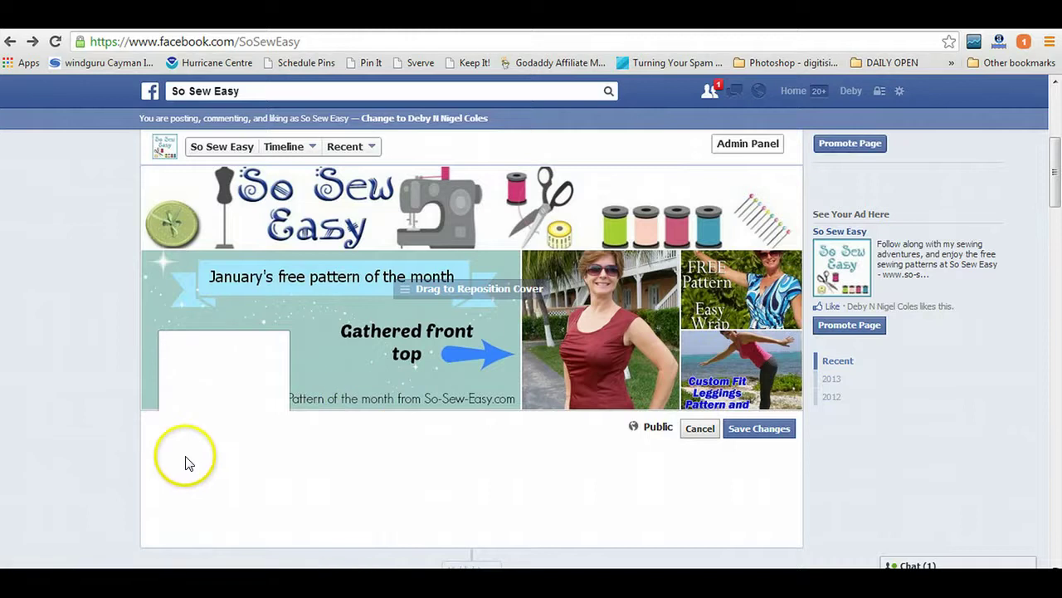
# - Back in PicMonkey, reduce the "Pattern of the month from So-Sew-Easy.com" line to size 17 and shift it slightly right and up
pyautogui.click(249, 17)
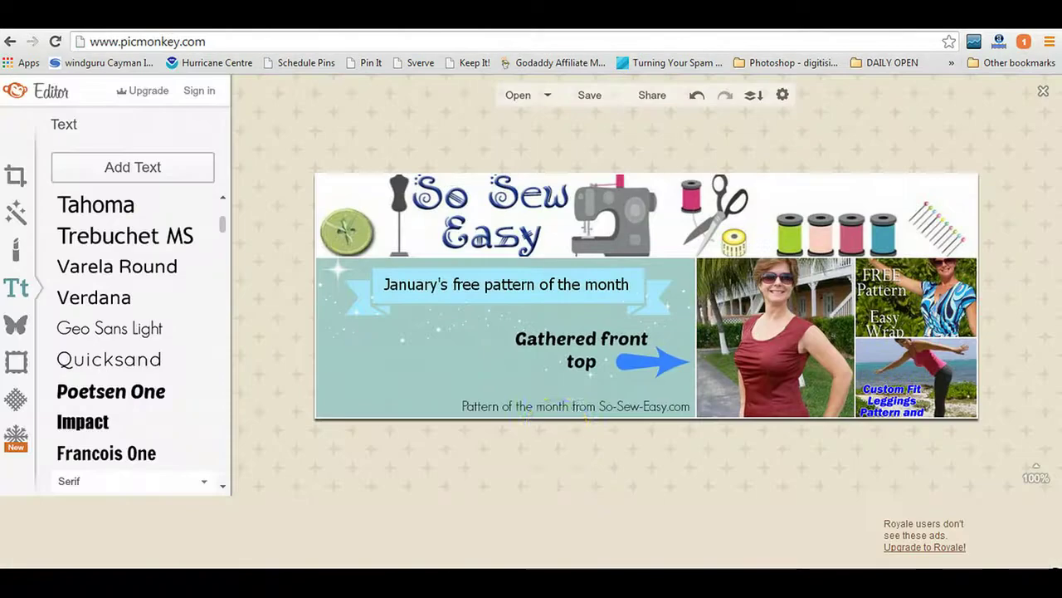
pyautogui.click(556, 408)
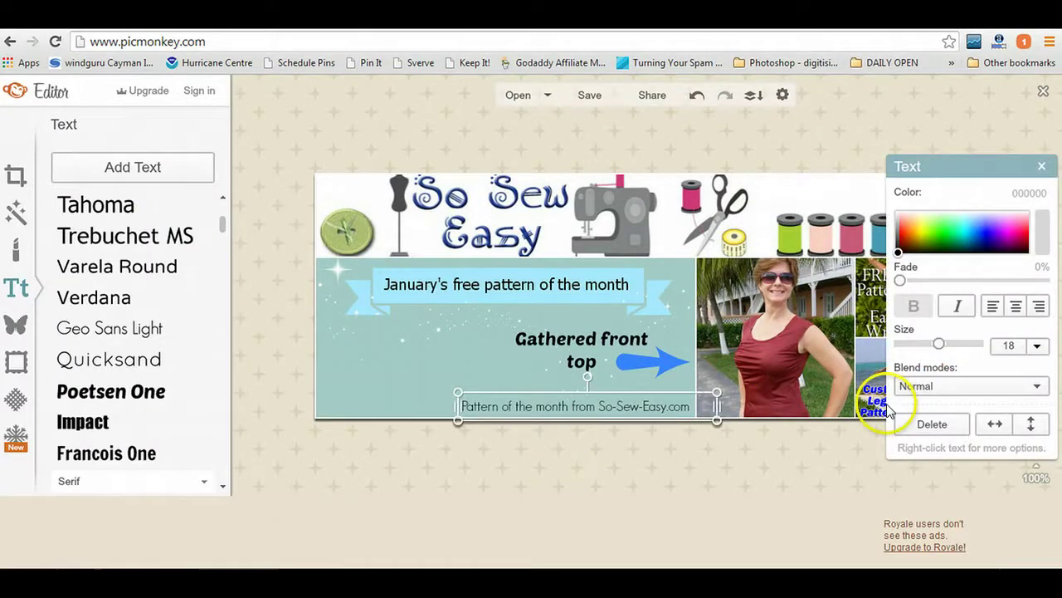
pyautogui.moveTo(638, 403); pyautogui.dragTo(643, 404)
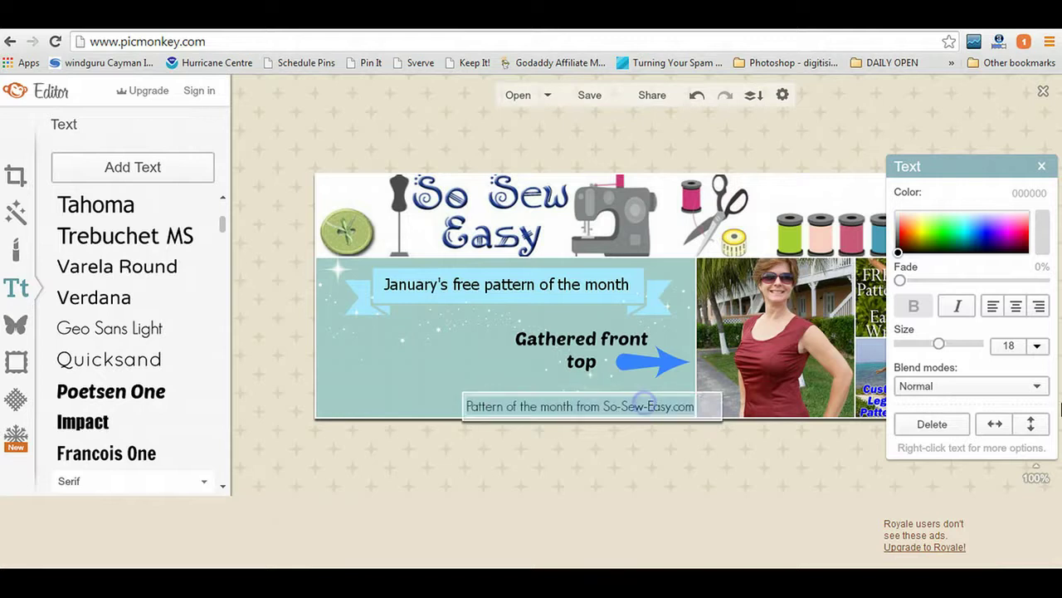
pyautogui.click(1025, 347)
pyautogui.write('17')
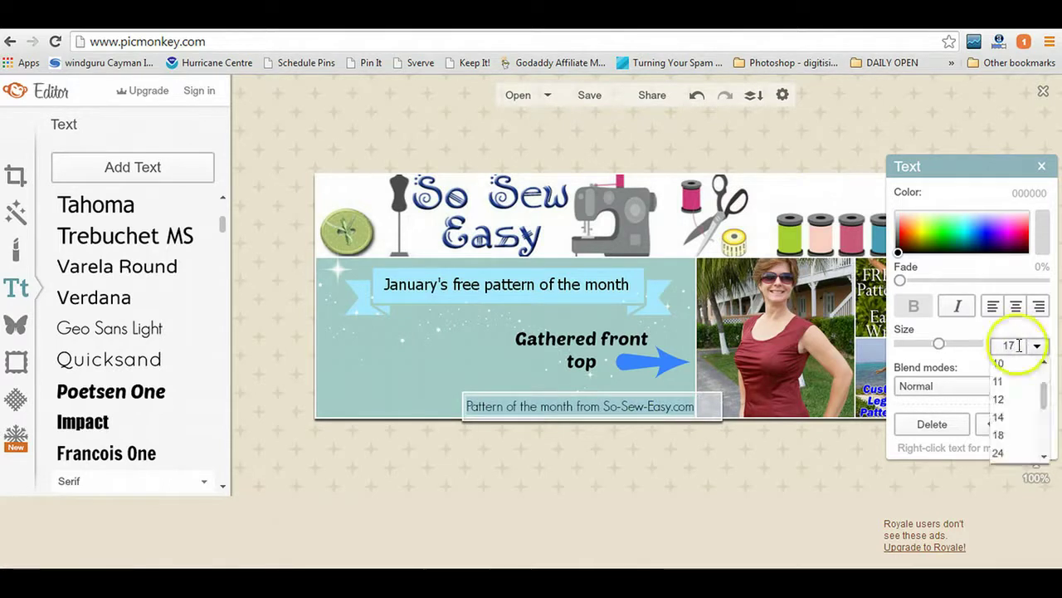
pyautogui.click(667, 472)
pyautogui.moveTo(644, 405); pyautogui.dragTo(653, 407)
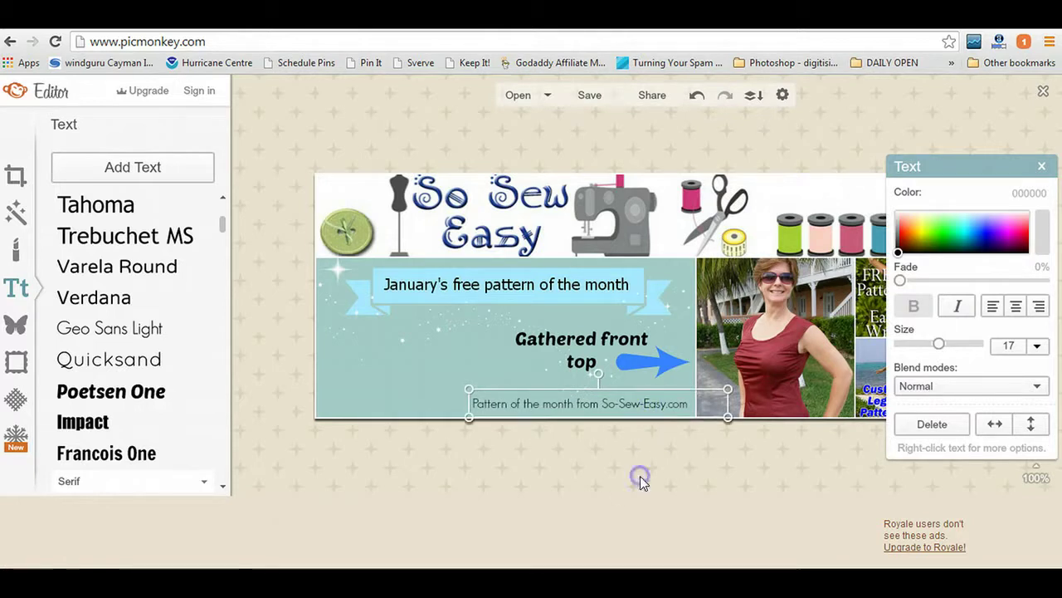
# - Save the adjusted cover to the desktop as a JPEG, replacing the existing FB Cover January file
pyautogui.click(591, 95)
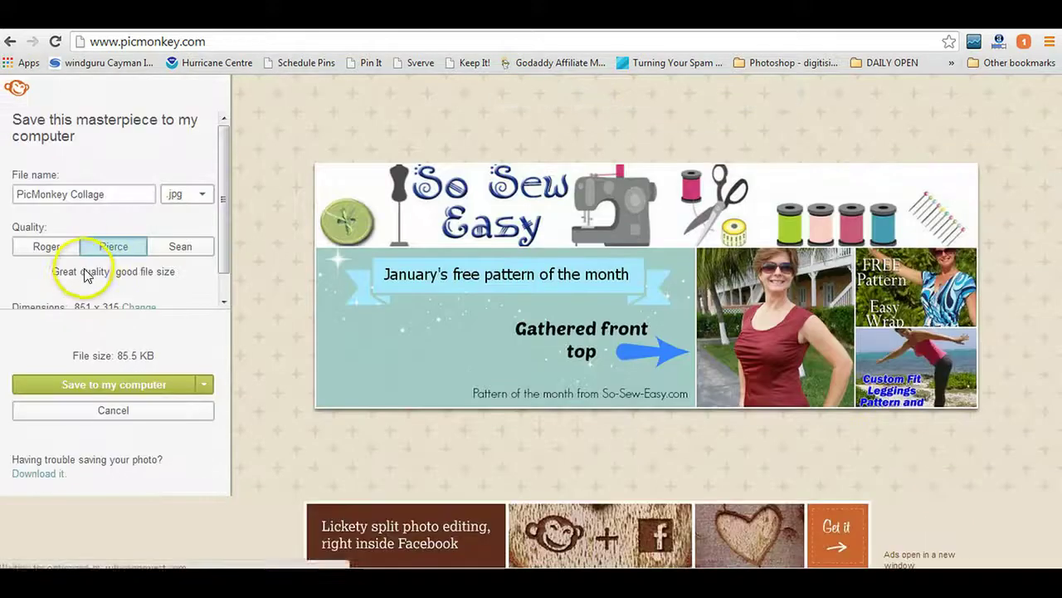
pyautogui.click(122, 387)
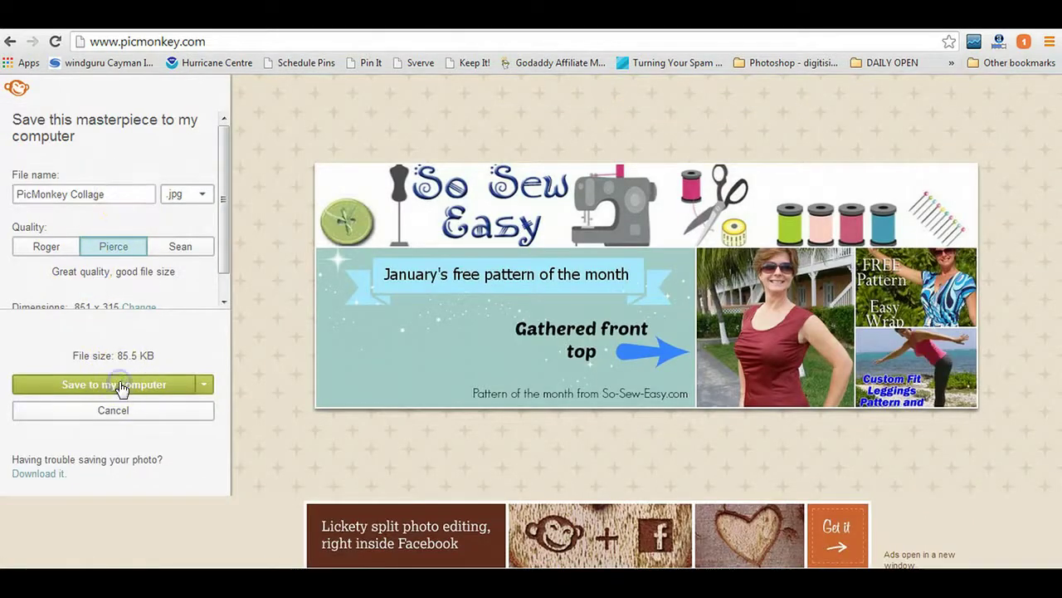
pyautogui.click(510, 288)
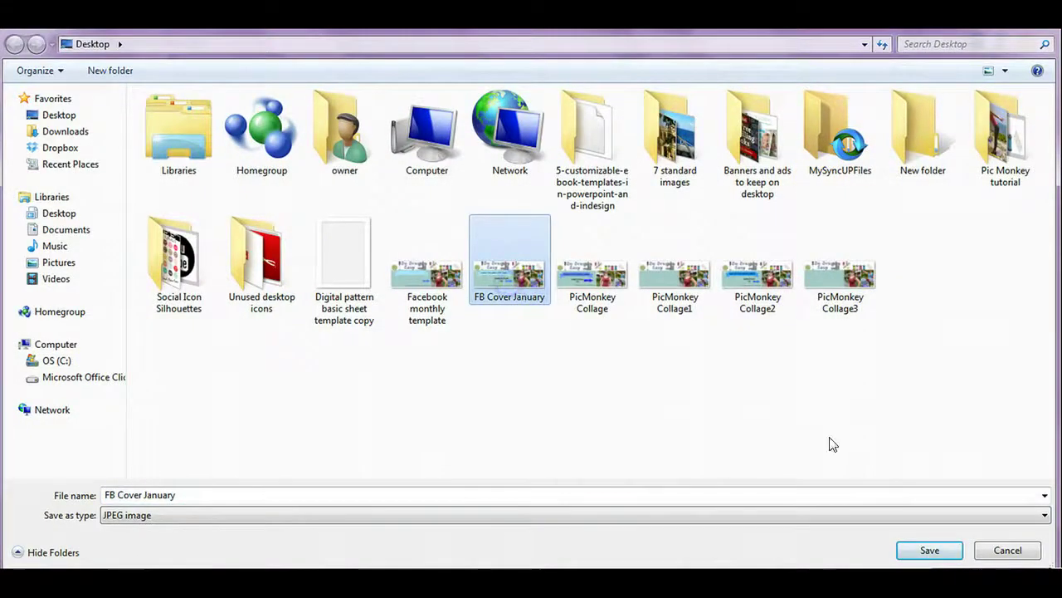
pyautogui.click(942, 550)
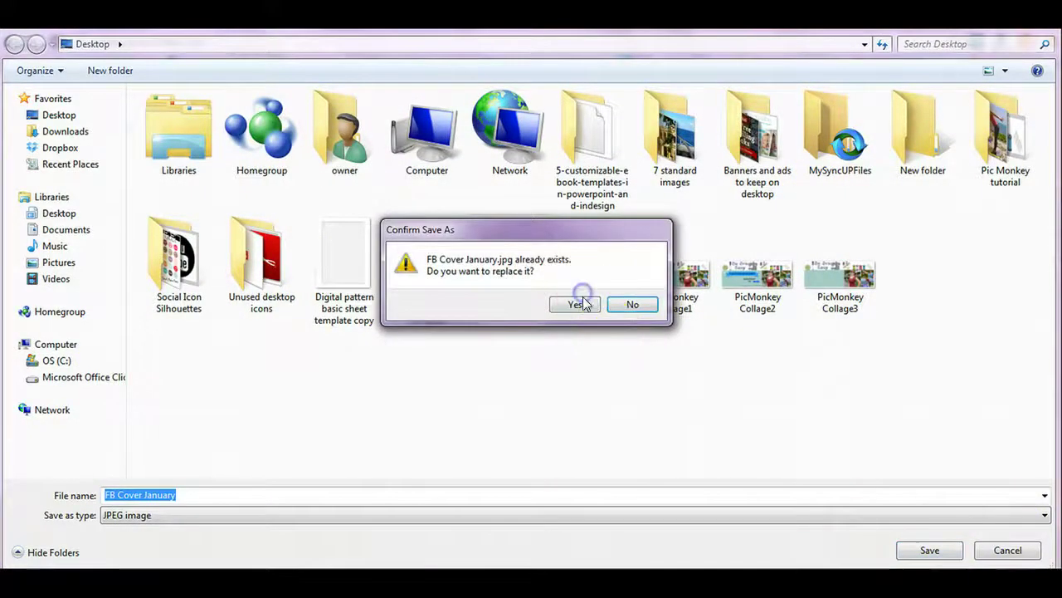
pyautogui.click(576, 304)
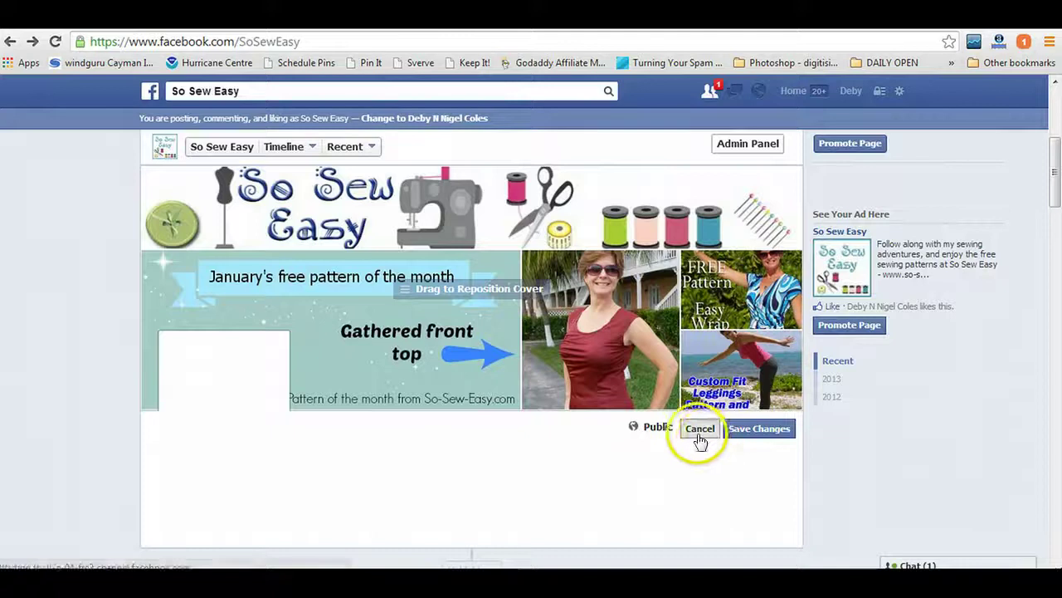
# - On the Facebook page, discard the pending cover, upload the revised FB Cover January from the desktop and save the change
pyautogui.click(699, 435)
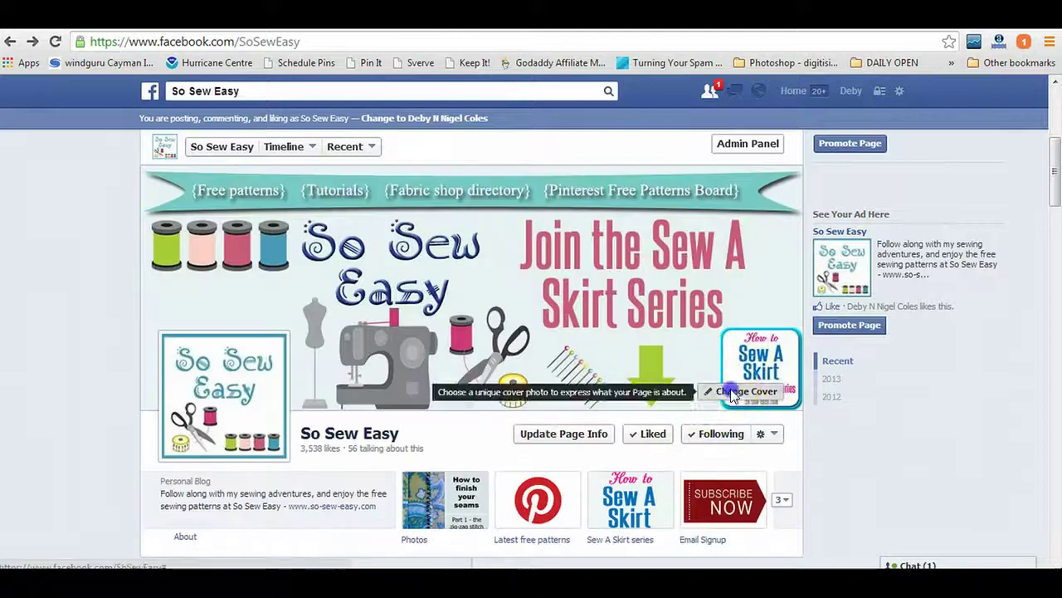
pyautogui.click(722, 385)
pyautogui.click(752, 412)
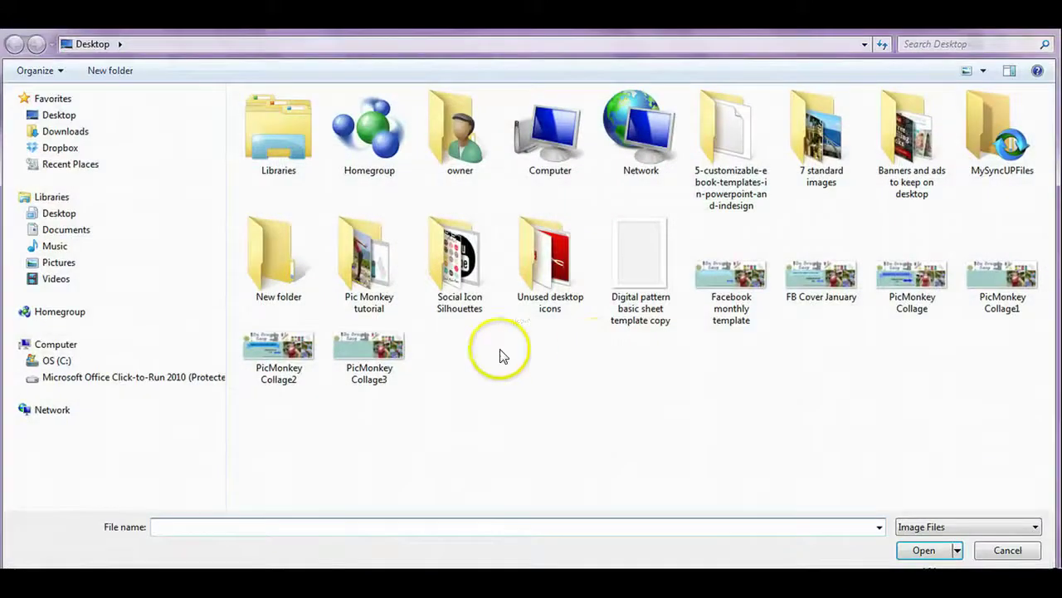
pyautogui.click(822, 261)
pyautogui.click(945, 550)
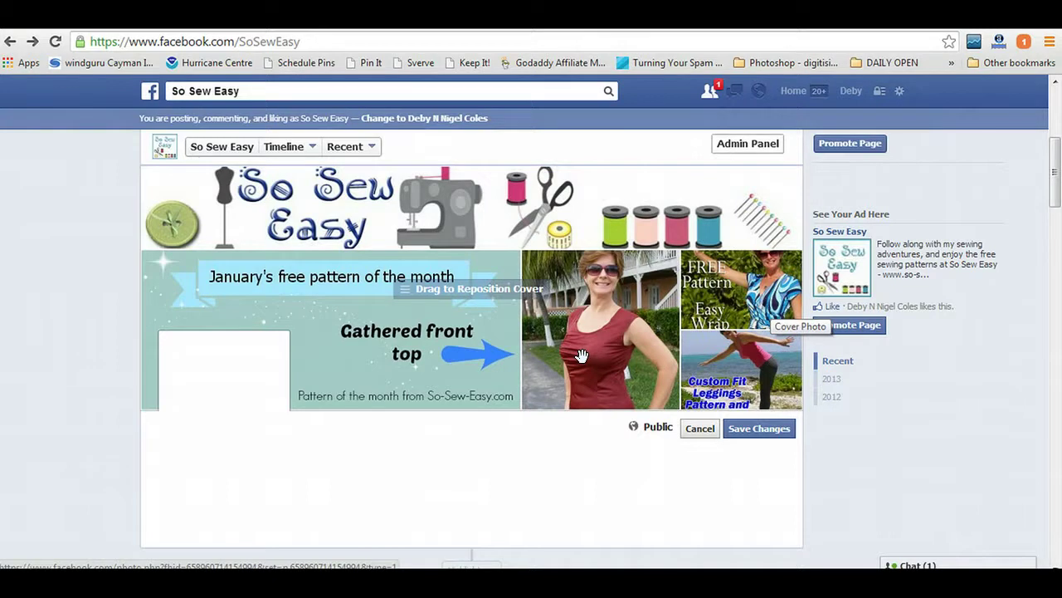
pyautogui.click(744, 432)
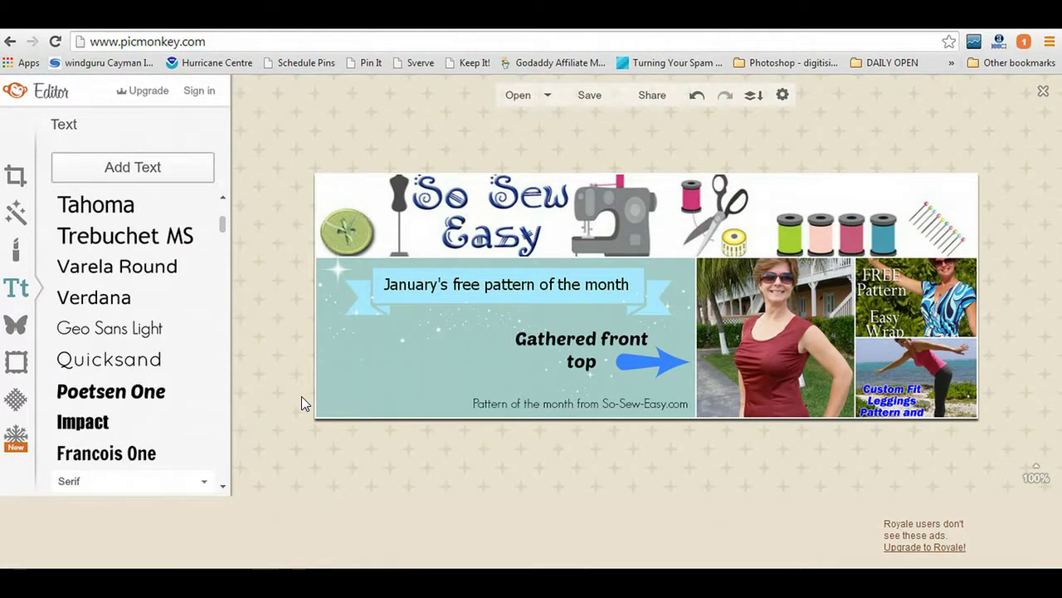
pyautogui.click(299, 415)
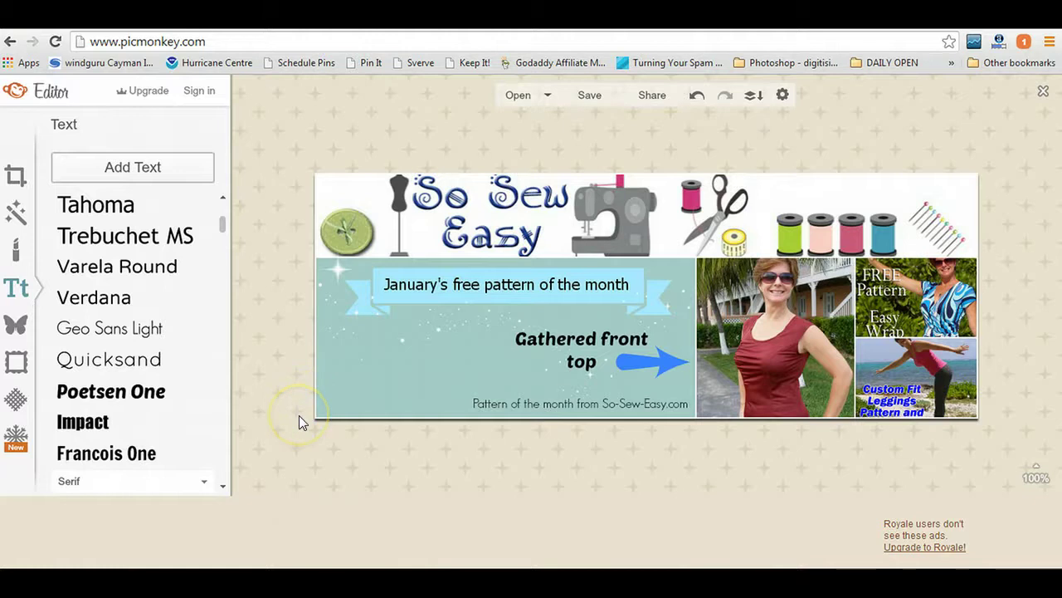